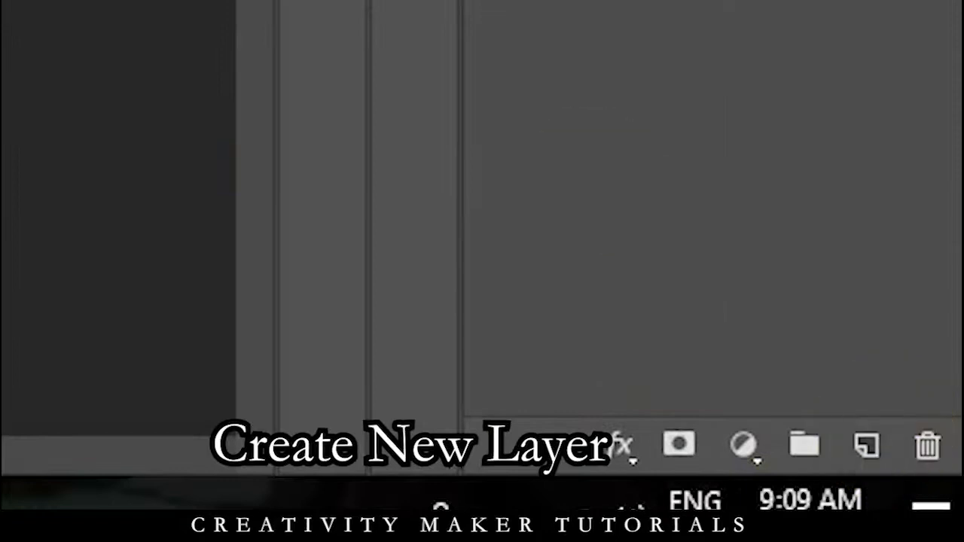
Create a new layer and draw an open S-curved path with the Pen tool down the right part of the banner
{"action": "left_click", "coordinate": [871, 447]}
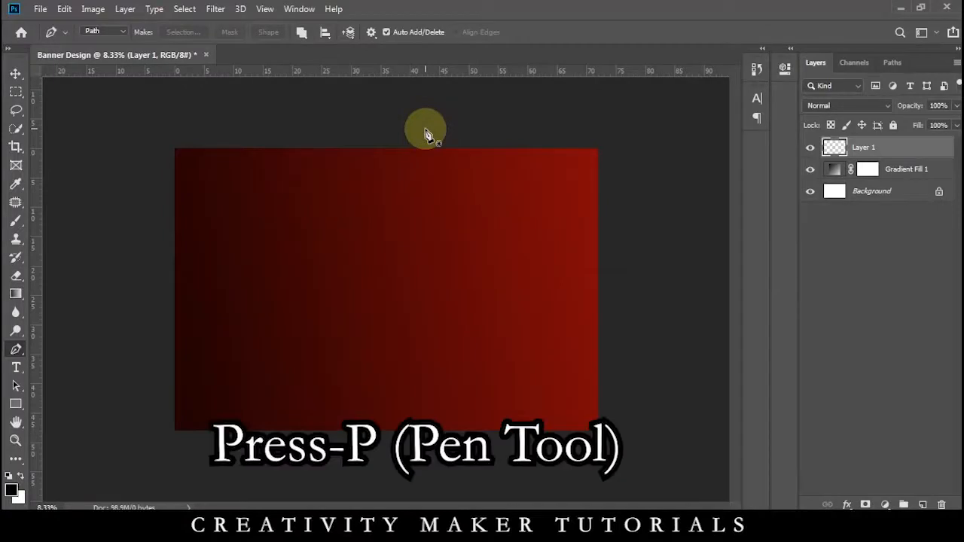
{"action": "key", "text": "ctrl+minus"}
{"action": "left_click", "coordinate": [455, 155]}
{"action": "left_click_drag", "start_coordinate": [477, 302], "coordinate": [520, 360]}
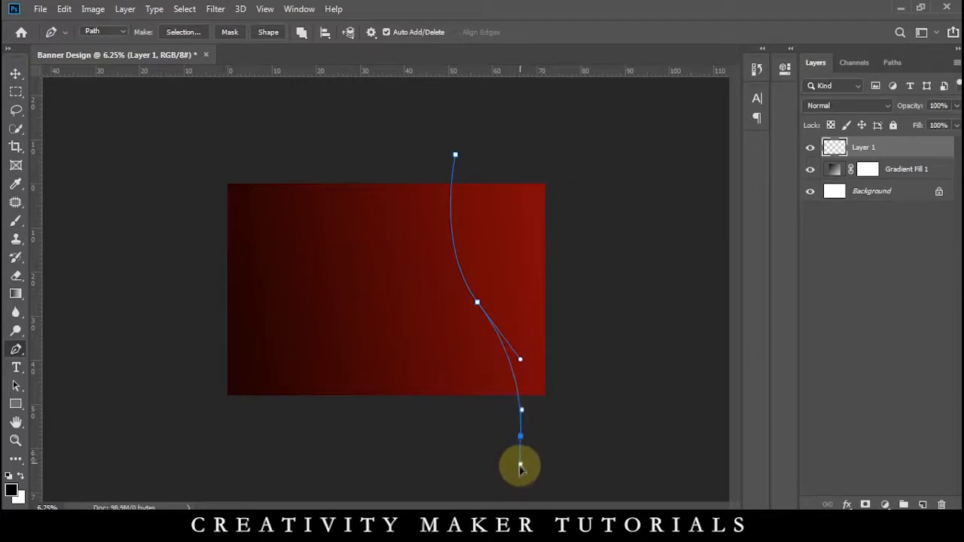
Set up the Brush tool with a hard round 200 px tip and raised opacity, then undo a test stroke on the banner
{"action": "key", "text": "ctrl+plus"}
{"action": "left_click", "coordinate": [15, 75]}
{"action": "left_click", "coordinate": [15, 220]}
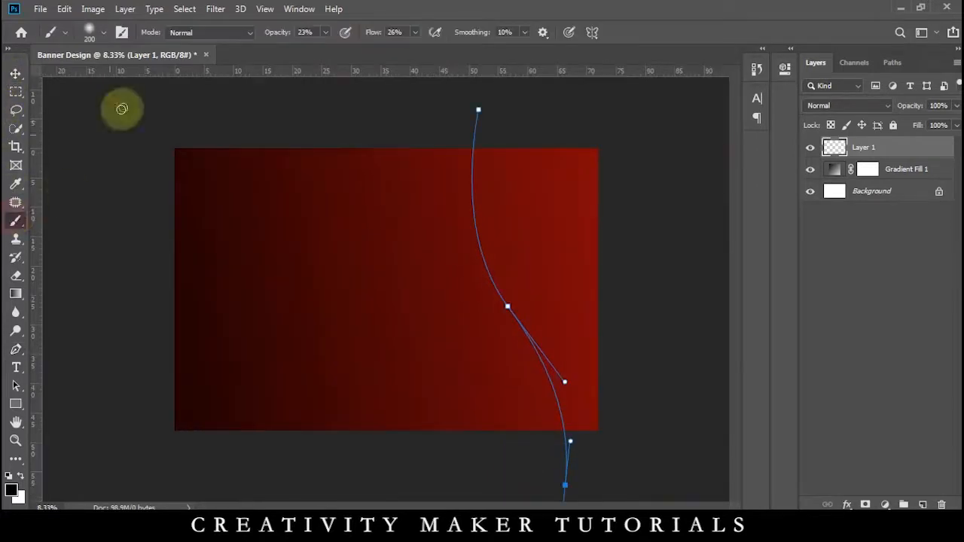
{"action": "left_click", "coordinate": [97, 30]}
{"action": "left_click", "coordinate": [84, 225]}
{"action": "left_click", "coordinate": [467, 232]}
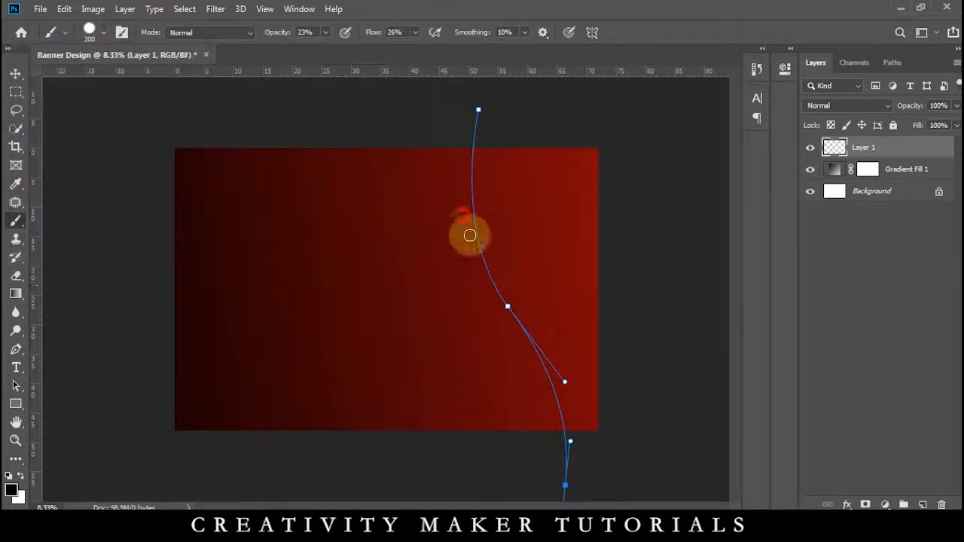
{"action": "left_click_drag", "start_coordinate": [269, 32], "coordinate": [458, 31]}
{"action": "left_click_drag", "start_coordinate": [302, 198], "coordinate": [369, 284]}
{"action": "key", "text": "ctrl+z"}
Set the foreground color to bright yellow and undo a test brush stroke made along the path
{"action": "left_click", "coordinate": [10, 491]}
{"action": "left_click_drag", "start_coordinate": [635, 400], "coordinate": [634, 415]}
{"action": "left_click", "coordinate": [614, 264]}
{"action": "left_click", "coordinate": [760, 256]}
{"action": "left_click_drag", "start_coordinate": [469, 177], "coordinate": [484, 267]}
{"action": "key", "text": "ctrl+z"}
Stroke the S-curved path with the yellow brush and delete the path
{"action": "right_click", "coordinate": [479, 221]}
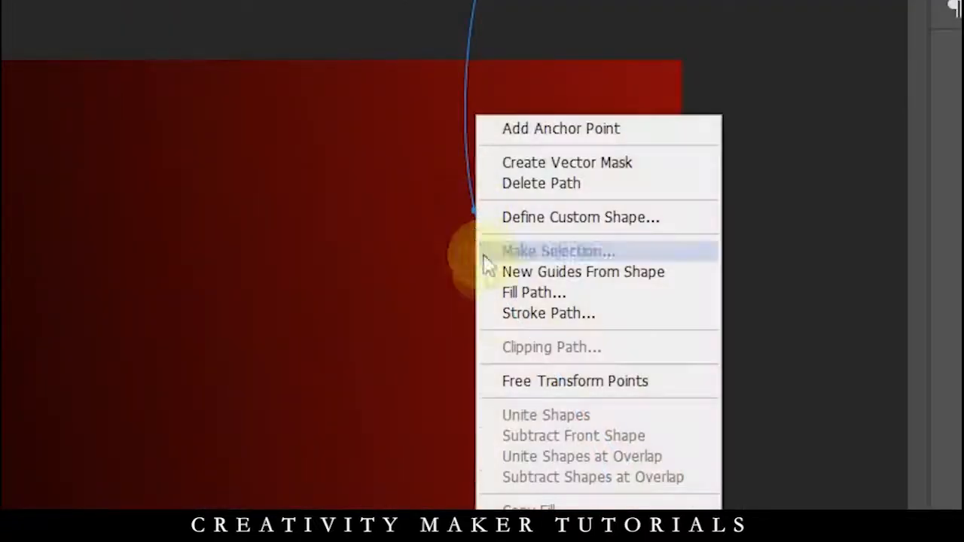
{"action": "left_click", "coordinate": [506, 309]}
{"action": "left_click", "coordinate": [624, 84]}
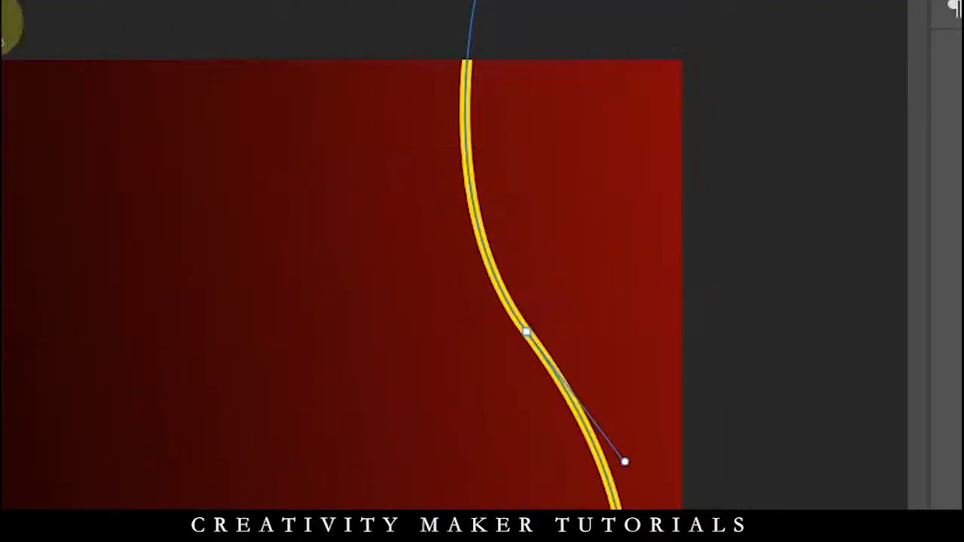
{"action": "right_click", "coordinate": [462, 243]}
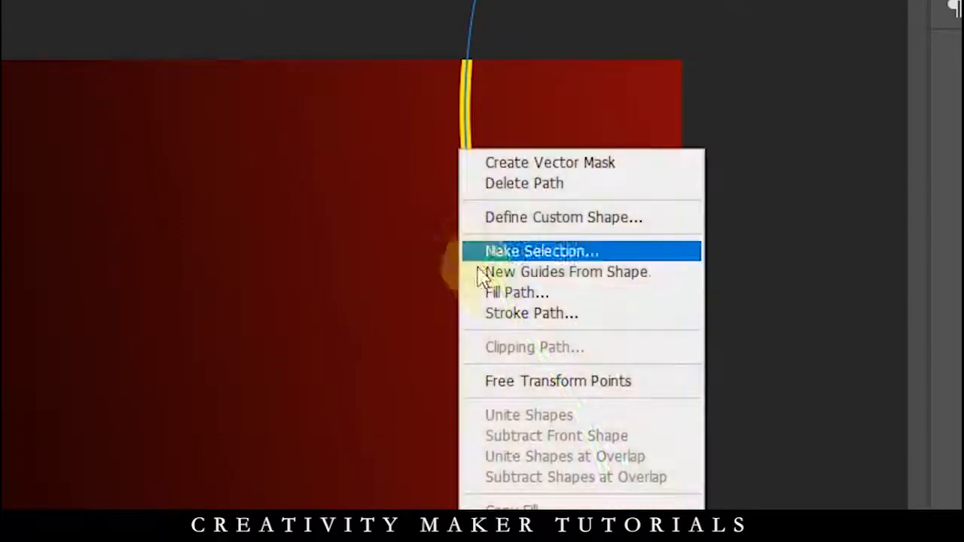
{"action": "left_click", "coordinate": [470, 184]}
{"action": "left_click", "coordinate": [15, 74]}
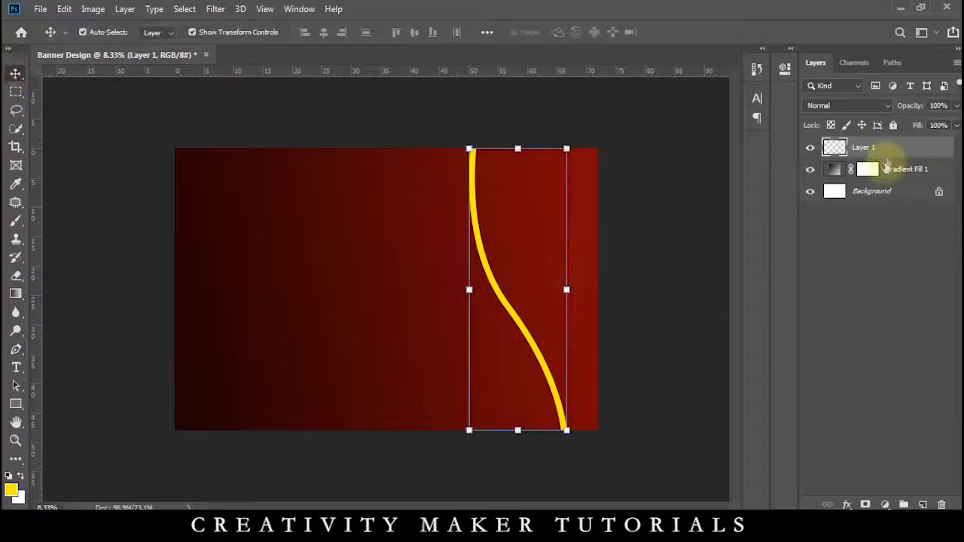
Add a Bevel & Emboss effect to the yellow curve's layer with a depth of 573%
{"action": "double_click", "coordinate": [890, 149]}
{"action": "left_click", "coordinate": [338, 157]}
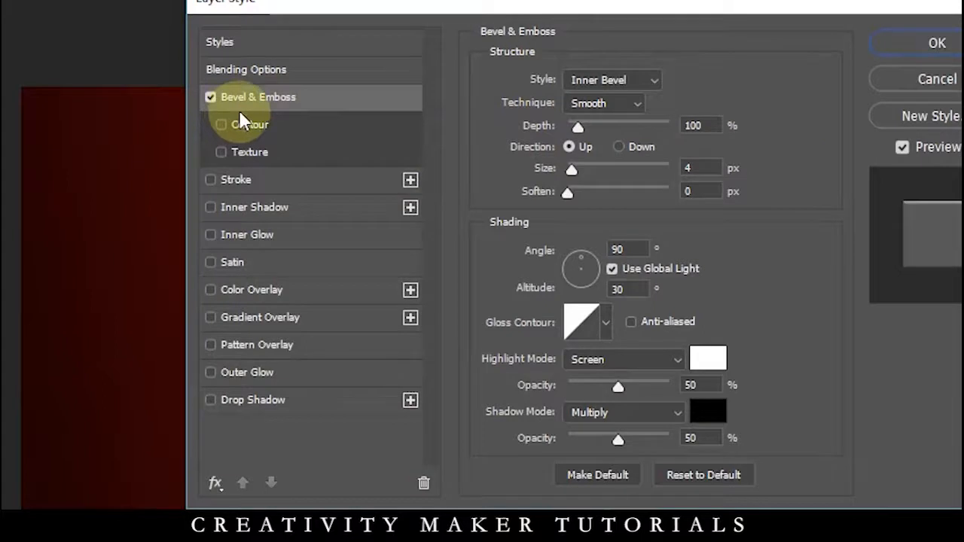
{"action": "left_click_drag", "start_coordinate": [714, 125], "coordinate": [663, 126]}
{"action": "type", "text": "573"}
Set the Bevel & Emboss size to 143 px while keeping the yellow curve in view
{"action": "left_click_drag", "start_coordinate": [901, 6], "coordinate": [923, 0]}
{"action": "key", "text": "ctrl+plus"}
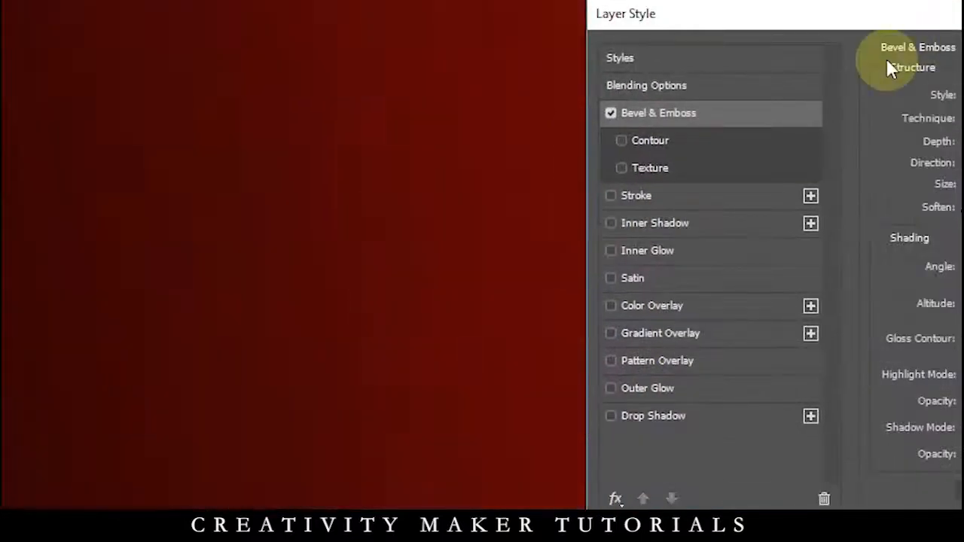
{"action": "left_click_drag", "start_coordinate": [347, 316], "coordinate": [275, 387]}
{"action": "left_click_drag", "start_coordinate": [138, 248], "coordinate": [173, 252]}
{"action": "left_click_drag", "start_coordinate": [857, 15], "coordinate": [640, 27]}
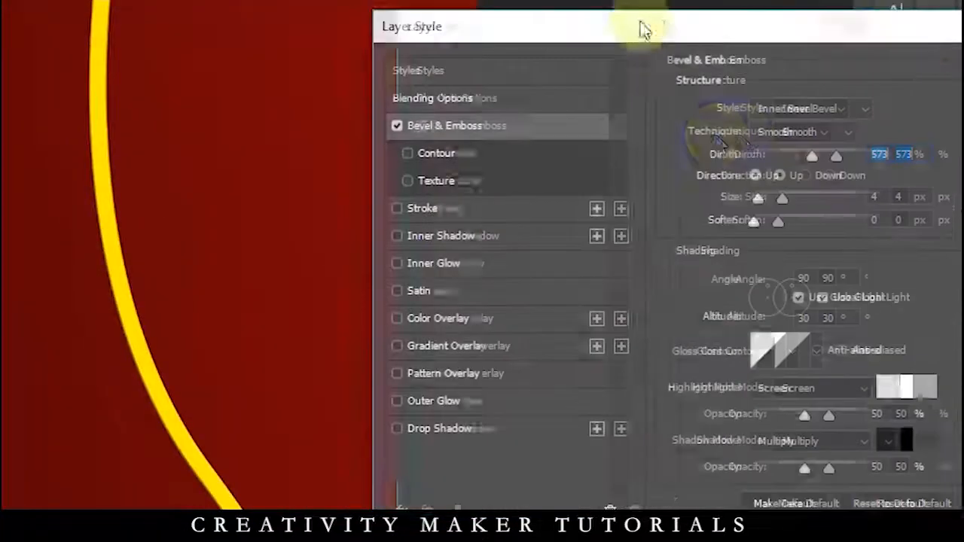
{"action": "left_click_drag", "start_coordinate": [802, 199], "coordinate": [813, 203]}
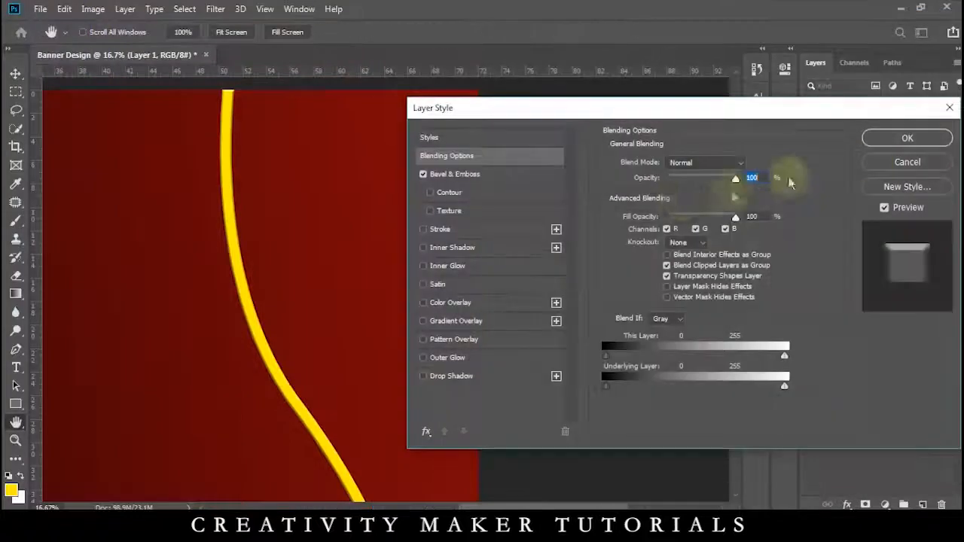
{"action": "left_click", "coordinate": [458, 175]}
{"action": "left_click", "coordinate": [753, 220]}
{"action": "type", "text": "3"}
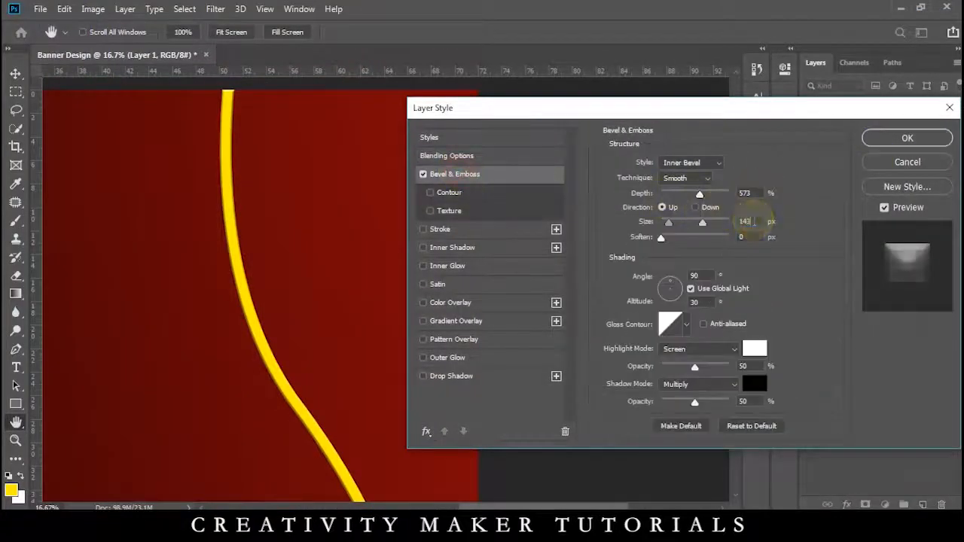
{"action": "left_click_drag", "start_coordinate": [752, 220], "coordinate": [694, 220]}
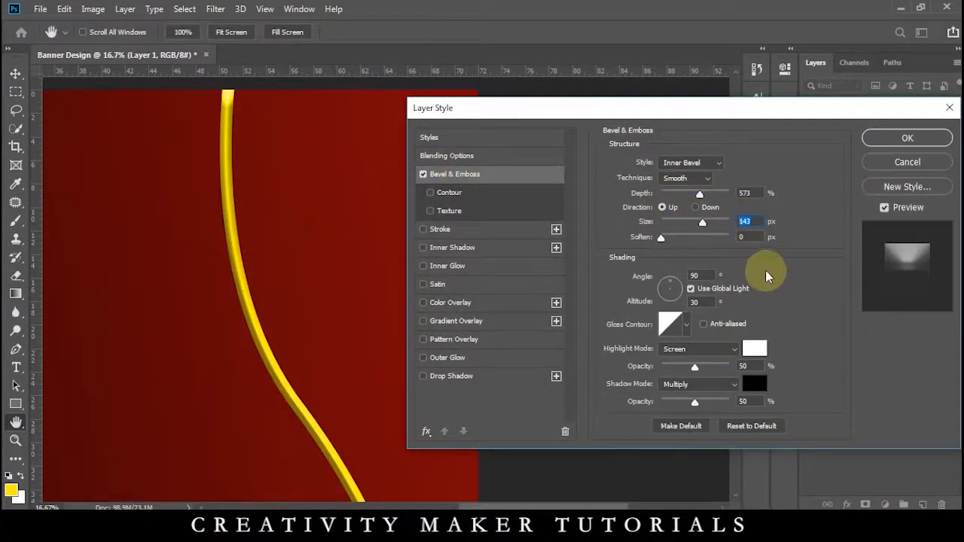
Set the bevel's light angle to 26° and altitude to 48°, and apply the layer style
{"action": "left_click", "coordinate": [675, 292]}
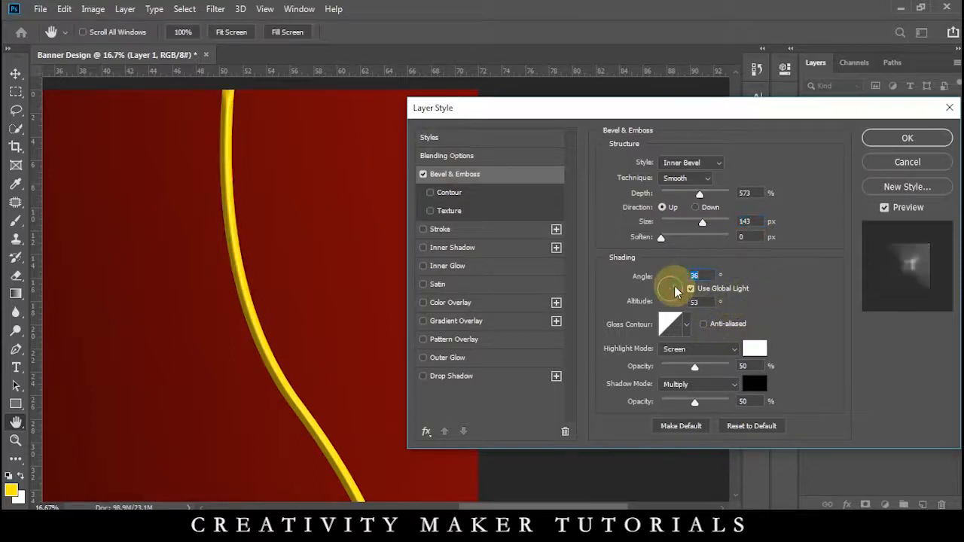
{"action": "left_click_drag", "start_coordinate": [675, 291], "coordinate": [689, 275]}
{"action": "type", "text": "26"}
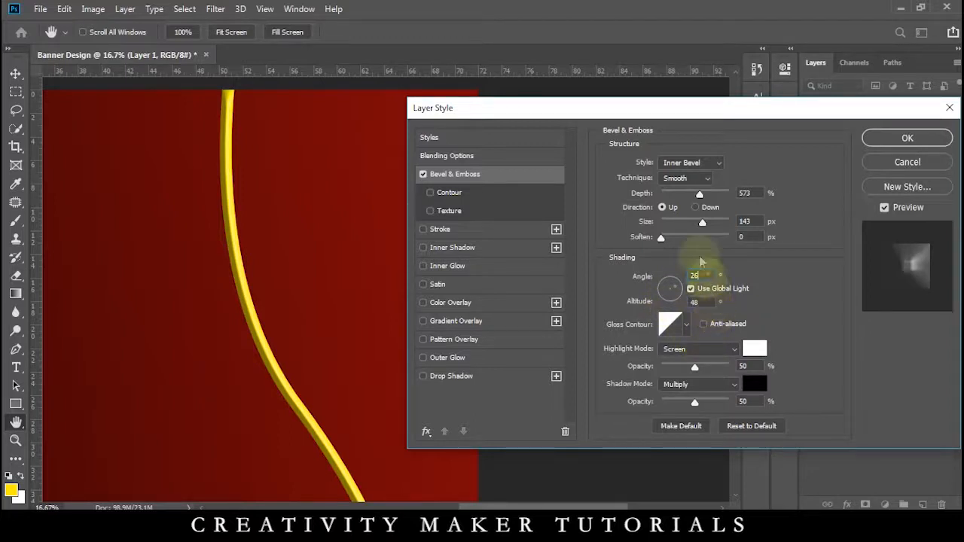
{"action": "mouse_move", "coordinate": [710, 197]}
{"action": "left_mouse_down"}
{"action": "mouse_move", "coordinate": [676, 193]}
{"action": "mouse_move", "coordinate": [723, 193]}
{"action": "left_mouse_up"}
{"action": "left_click", "coordinate": [879, 143]}
Duplicate the gold curve and rotate the copy so both curves meet at the banner's lower edge and the copy fans out to the left
{"action": "key", "text": "v"}
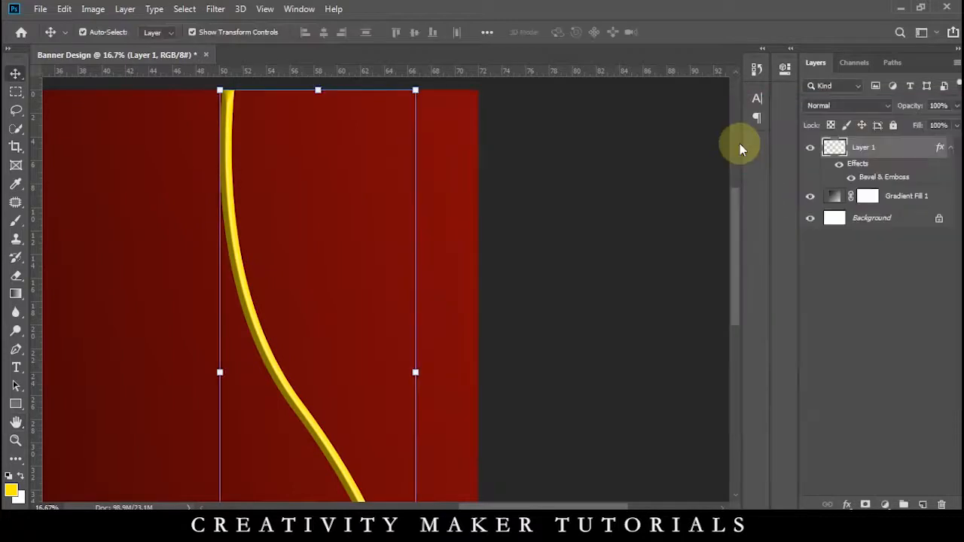
{"action": "key", "text": "ctrl+minus"}
{"action": "key", "text": "ctrl+minus"}
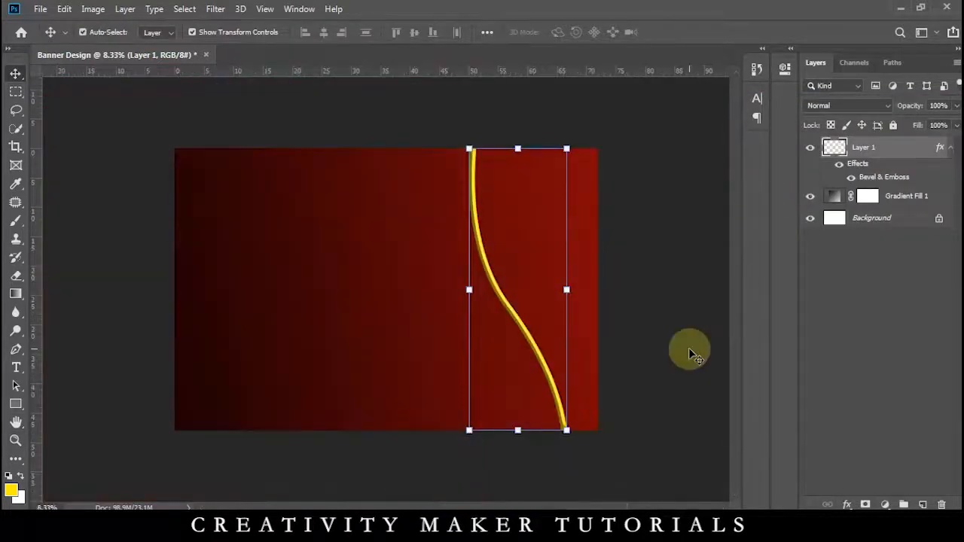
{"action": "key", "text": "ctrl+j"}
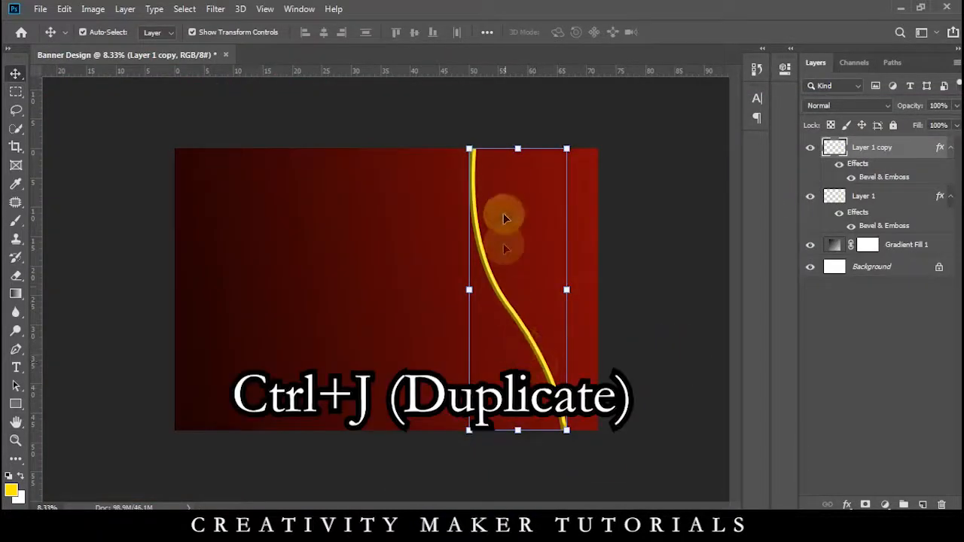
{"action": "left_click_drag", "start_coordinate": [577, 438], "coordinate": [575, 414]}
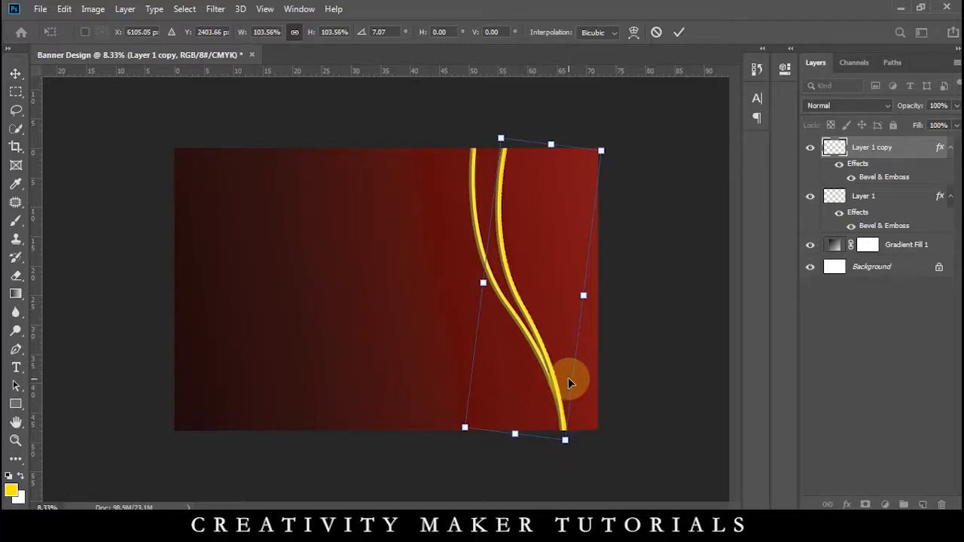
{"action": "left_click_drag", "start_coordinate": [568, 446], "coordinate": [560, 411]}
{"action": "key", "text": "Return"}
{"action": "left_click", "coordinate": [672, 362]}
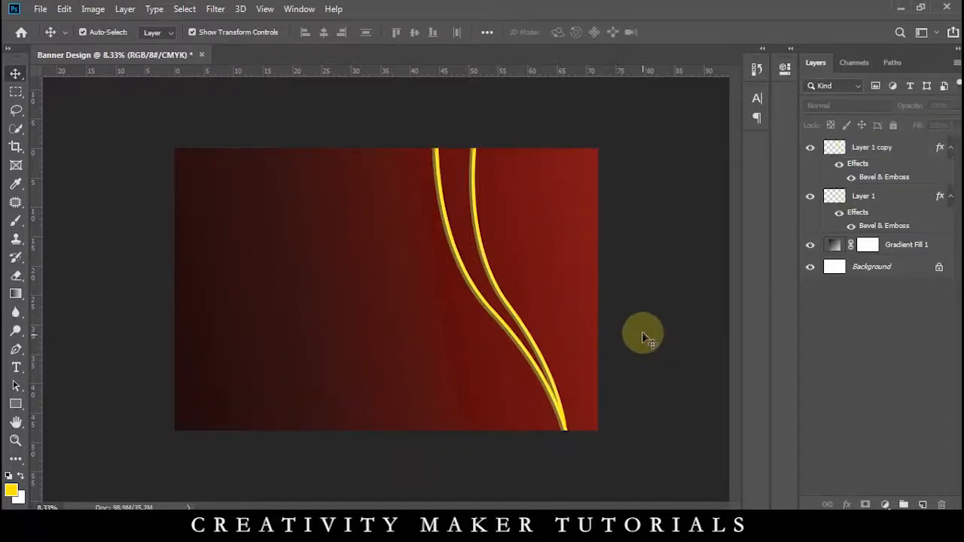
Trace the left gold curve with the Pen tool from above the banner's upper edge down to its lower edge
{"action": "key", "text": "p"}
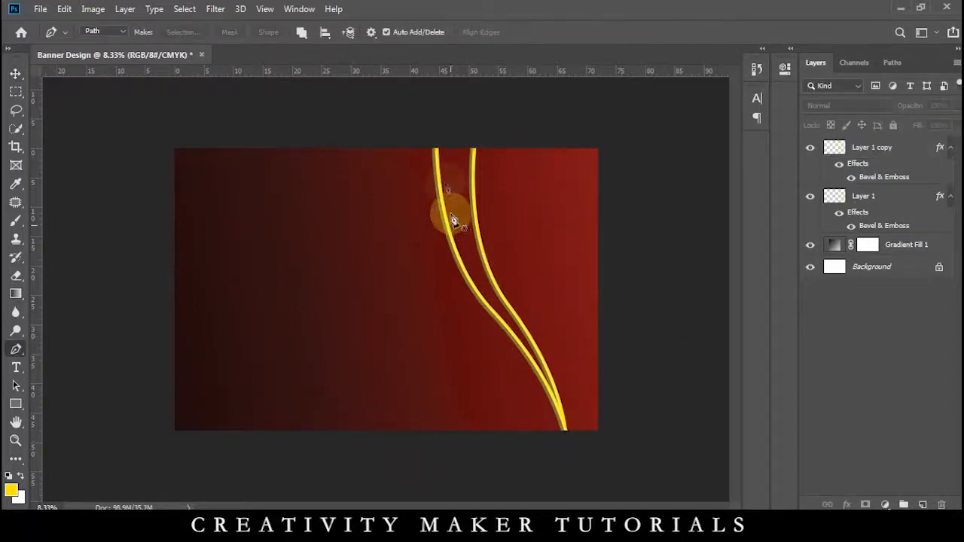
{"action": "left_click", "coordinate": [435, 142]}
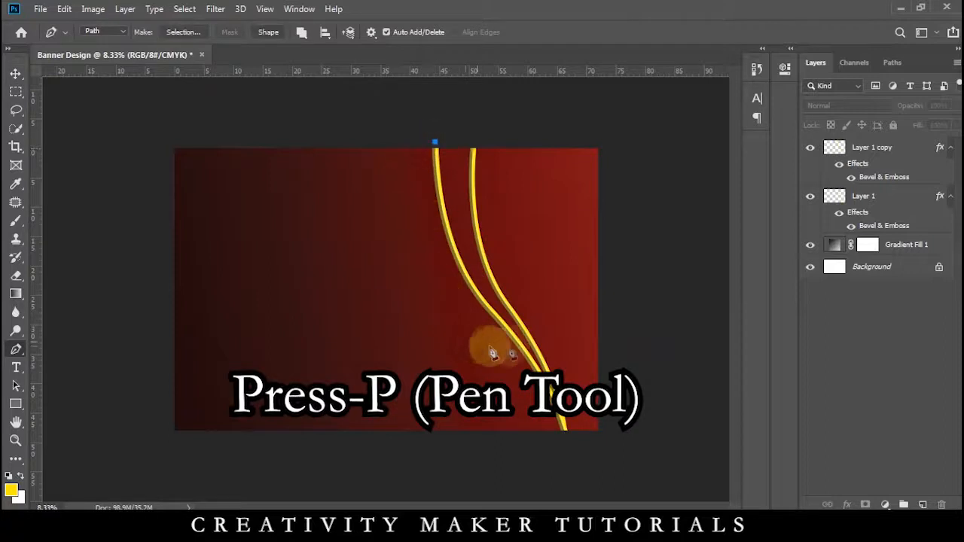
{"action": "left_click_drag", "start_coordinate": [557, 377], "coordinate": [612, 443]}
{"action": "left_click", "coordinate": [567, 455]}
{"action": "left_click", "coordinate": [520, 345], "text": "alt"}
{"action": "key", "text": "ctrl+z"}
{"action": "left_click", "coordinate": [519, 346], "text": "alt"}
{"action": "key", "text": "ctrl+z"}
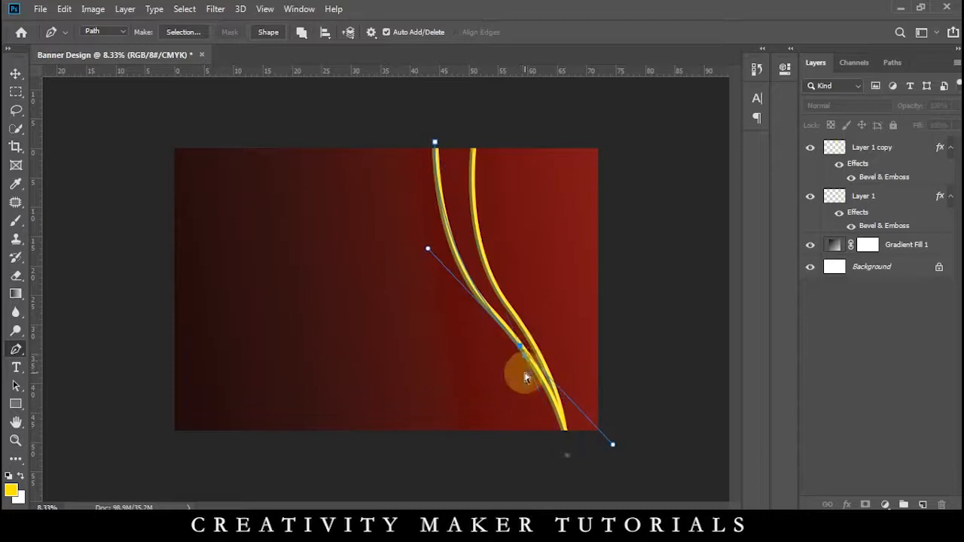
{"action": "left_click_drag", "start_coordinate": [565, 436], "coordinate": [566, 457]}
Close the path around the outside of the banner's right side and convert it to a selection
{"action": "left_click", "coordinate": [611, 469]}
{"action": "left_click", "coordinate": [669, 199]}
{"action": "left_click", "coordinate": [667, 108]}
{"action": "left_click", "coordinate": [476, 112]}
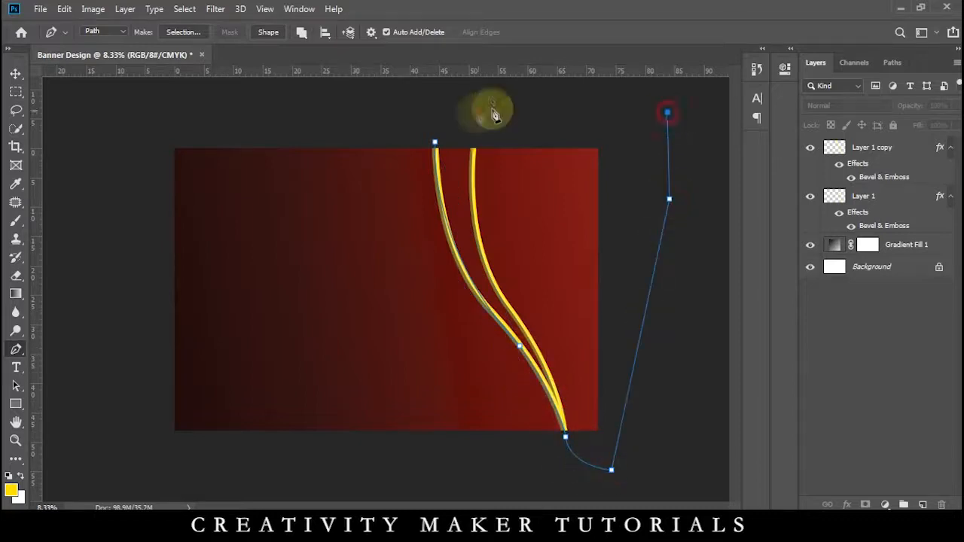
{"action": "left_click", "coordinate": [435, 141]}
{"action": "key", "text": "ctrl+Return"}
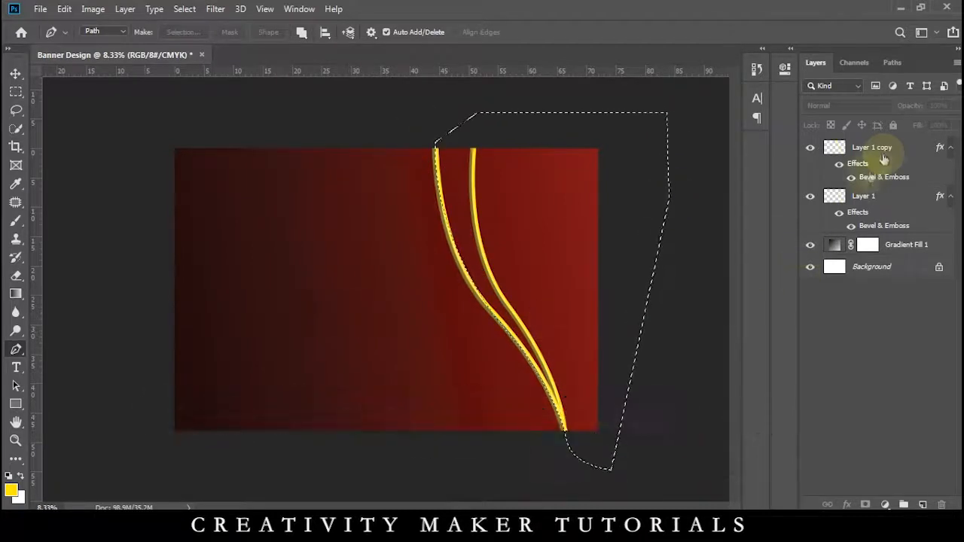
Fill the selection with black on a new layer, deselect, and move that layer below both gold curve layers
{"action": "left_click", "coordinate": [881, 177]}
{"action": "left_click", "coordinate": [923, 504]}
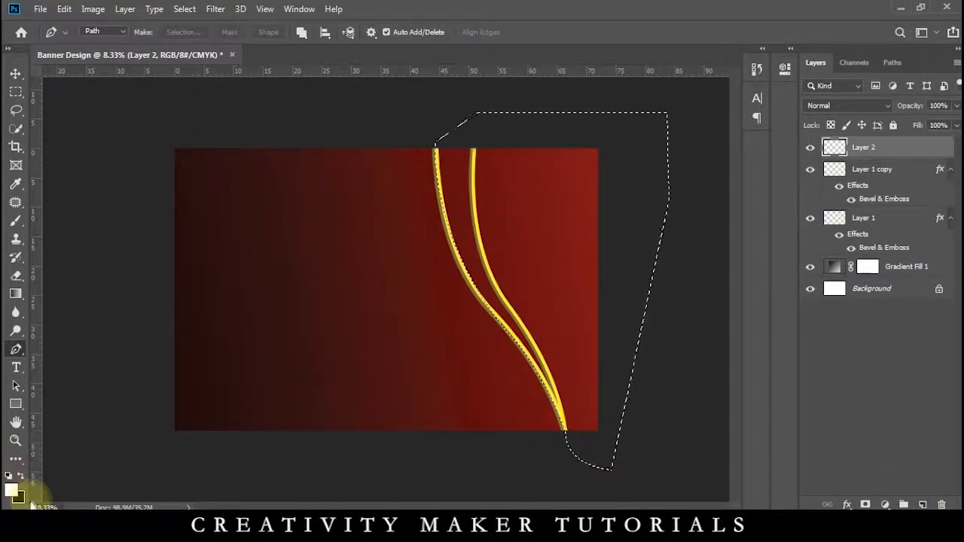
{"action": "key", "text": "ctrl+BackSpace"}
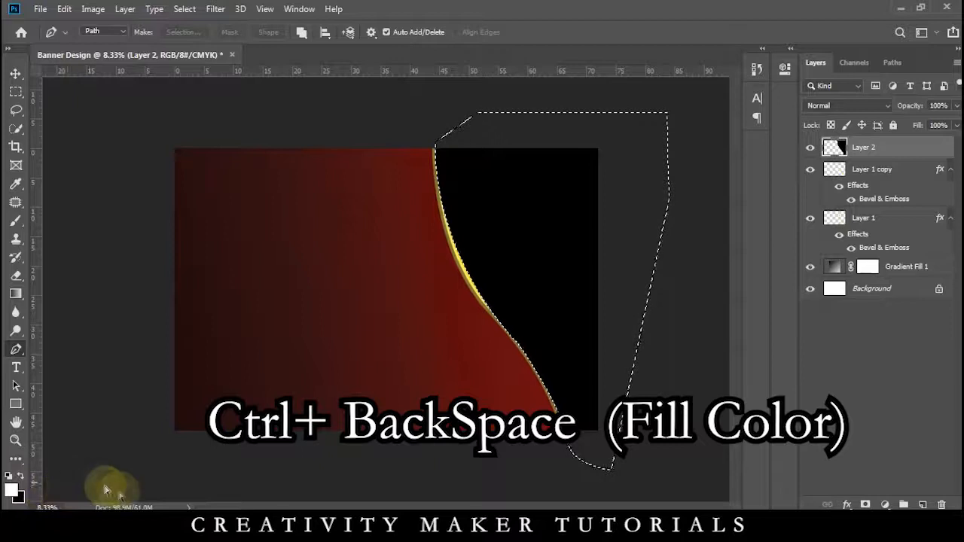
{"action": "key", "text": "ctrl+d"}
{"action": "key", "text": "ctrl+bracketleft"}
{"action": "key", "text": "ctrl+bracketleft"}
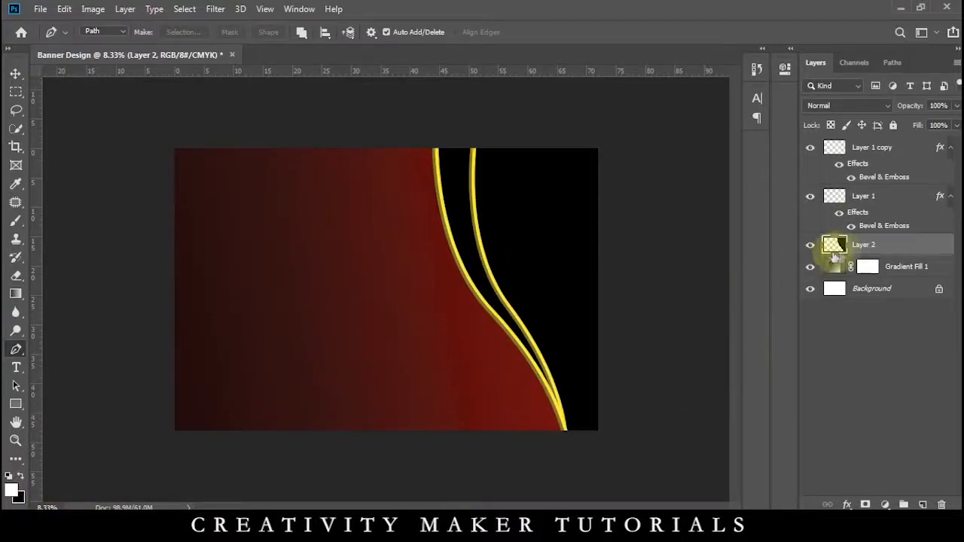
Load the black shape's outline as a selection and try a wide white-to-black linear gradient across it
{"action": "left_click", "coordinate": [15, 294]}
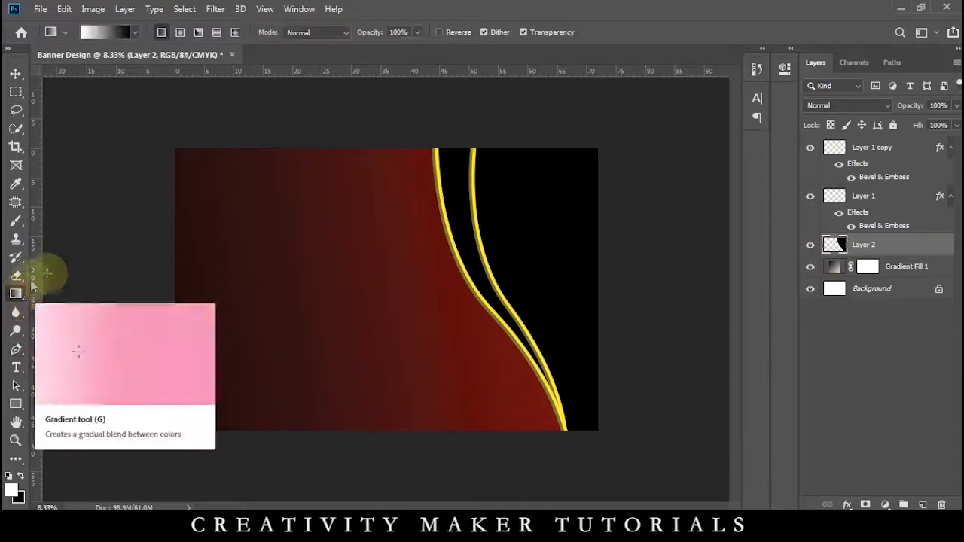
{"action": "left_click_drag", "start_coordinate": [440, 225], "coordinate": [592, 254]}
{"action": "key", "text": "ctrl+z"}
{"action": "left_click", "coordinate": [831, 245], "text": "ctrl"}
{"action": "left_click_drag", "start_coordinate": [441, 218], "coordinate": [618, 241]}
{"action": "key", "text": "ctrl+z"}
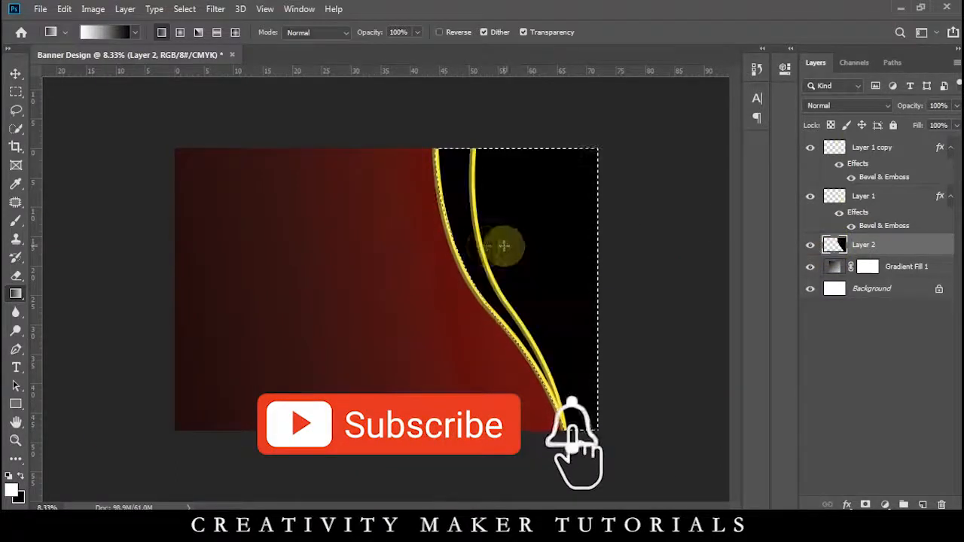
Apply a short white-to-black linear gradient between the two gold curves on the black shape, then clear the selection and deselect the layers
{"action": "left_click_drag", "start_coordinate": [448, 254], "coordinate": [490, 249]}
{"action": "key", "text": "ctrl+z"}
{"action": "left_click_drag", "start_coordinate": [392, 266], "coordinate": [496, 222]}
{"action": "key", "text": "ctrl+z"}
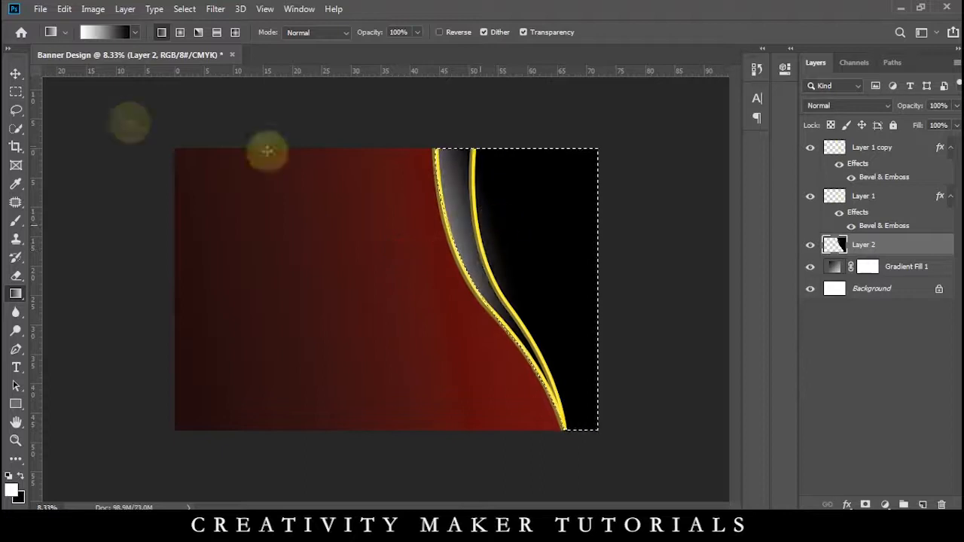
{"action": "key", "text": "ctrl+d"}
{"action": "left_click", "coordinate": [15, 72]}
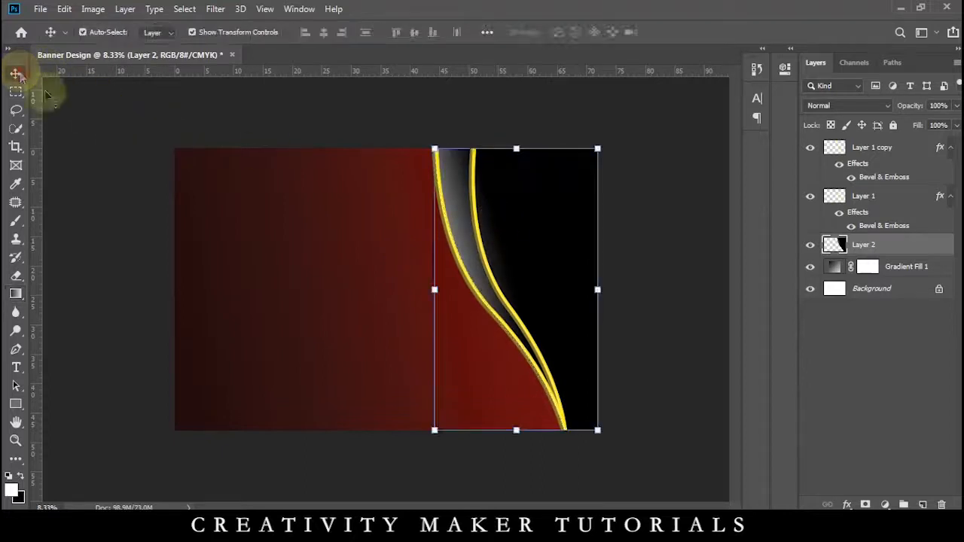
{"action": "left_click", "coordinate": [82, 129]}
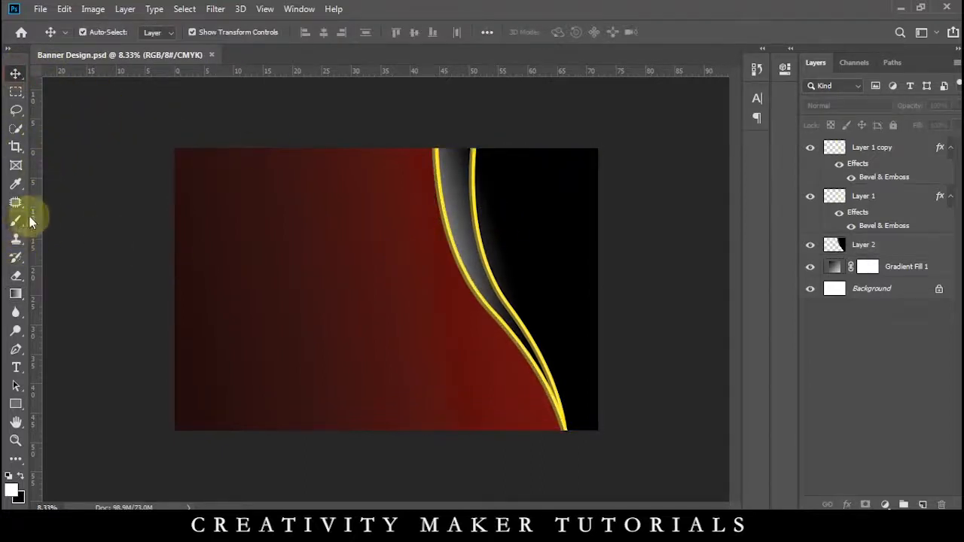
Add the heading "सुमन ब्यूटी पार्लर" as white text in the upper part of the banner's red area
{"action": "key", "text": "t"}
{"action": "left_click", "coordinate": [194, 217]}
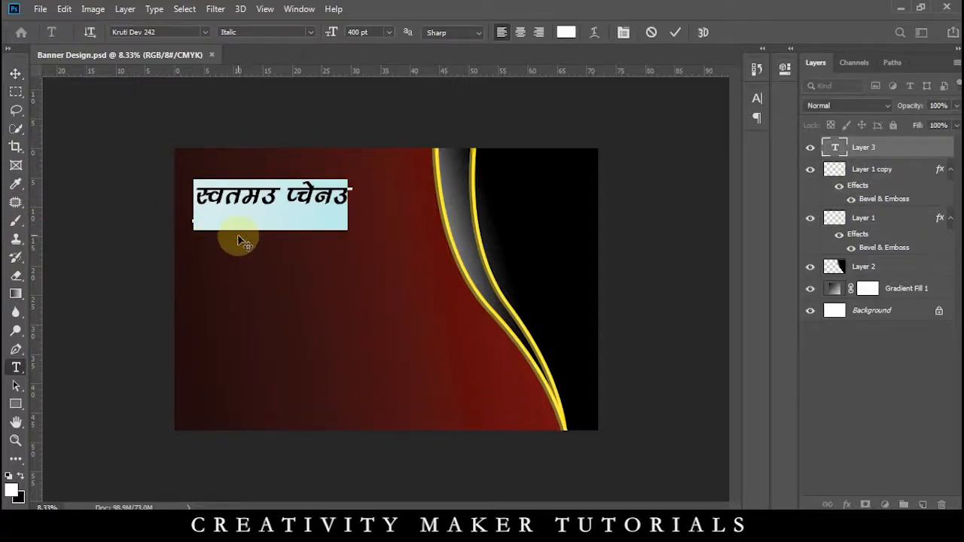
{"action": "type", "text": "l"}
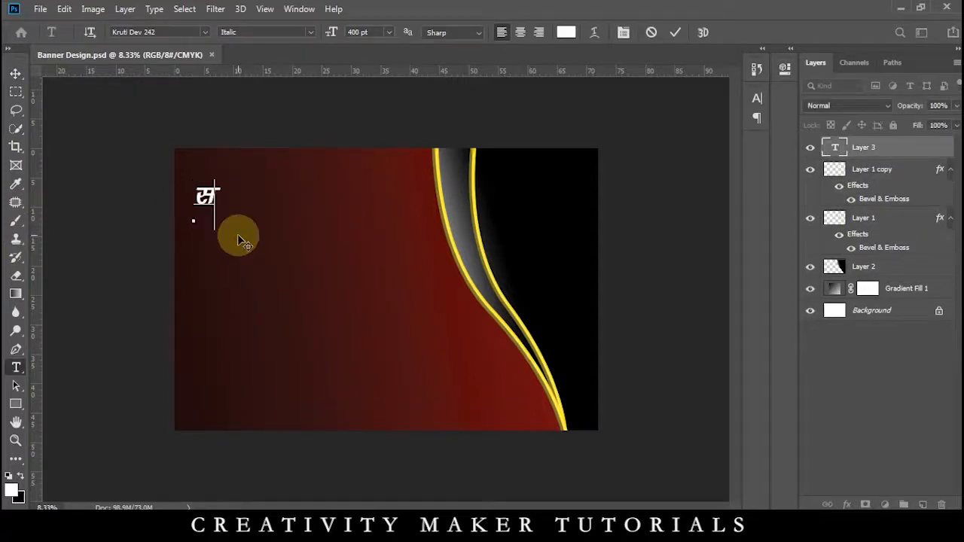
{"action": "type", "text": "qru"}
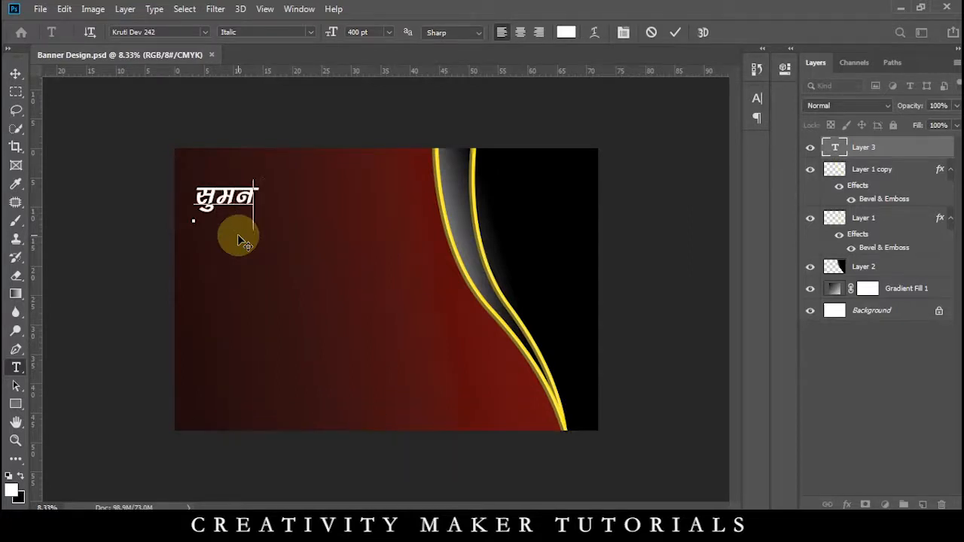
{"action": "type", "text": " c"}
{"action": "key", "text": "BackSpace"}
{"action": "type", "text": "C;qh"}
{"action": "key", "text": "BackSpace"}
{"action": "type", "text": "Vh"}
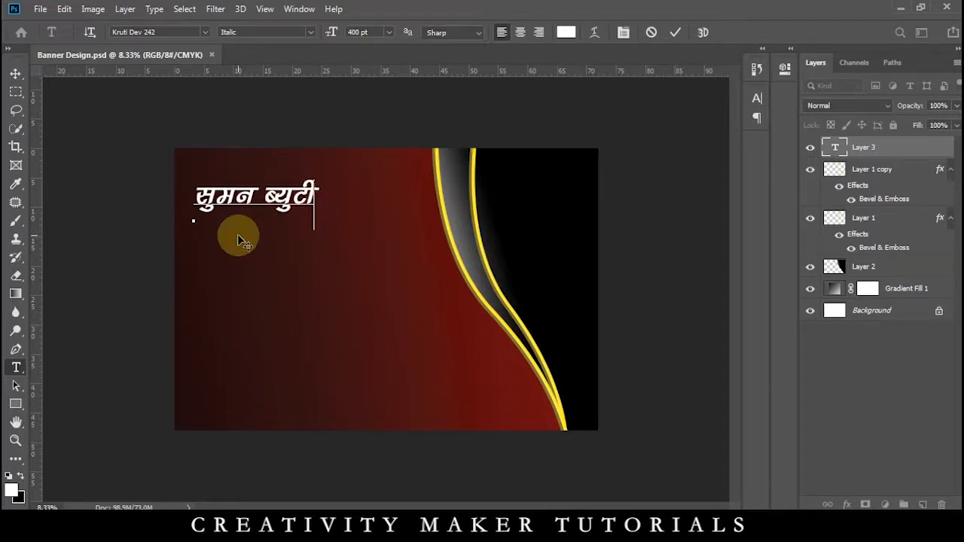
{"action": "type", "text": "Vh"}
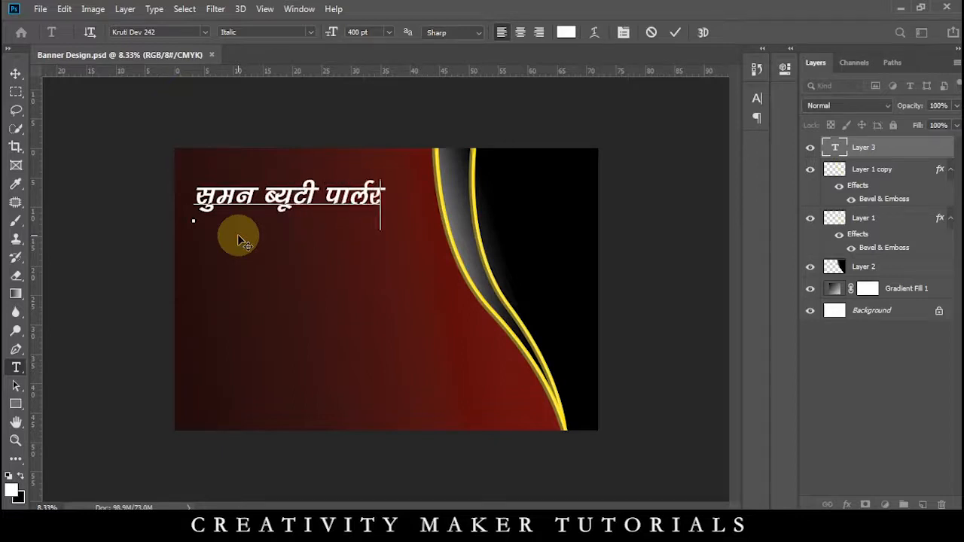
Format the whole heading in Kruti Dev 240 Regular at 500 pt
{"action": "key", "text": "ctrl+a"}
{"action": "left_click", "coordinate": [179, 32]}
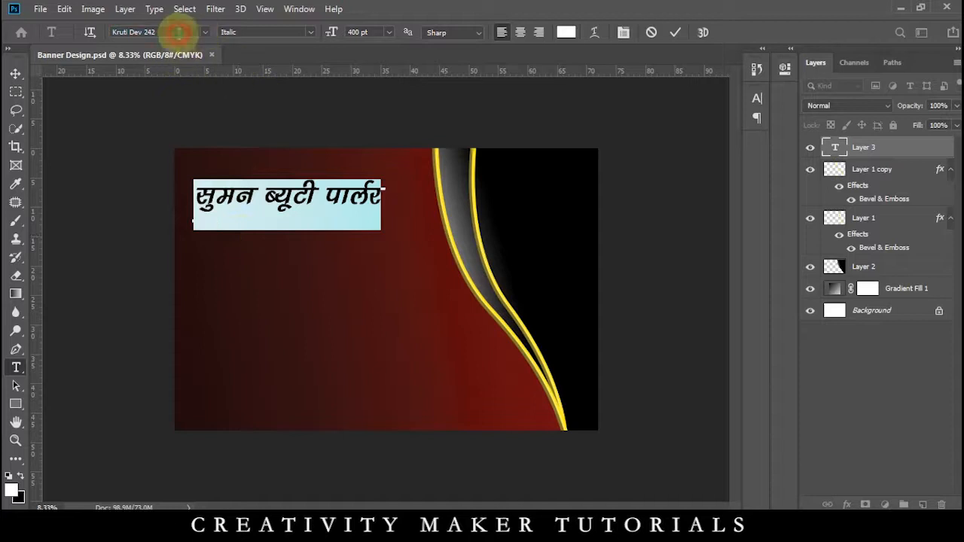
{"action": "type", "text": "240"}
{"action": "left_click", "coordinate": [216, 72]}
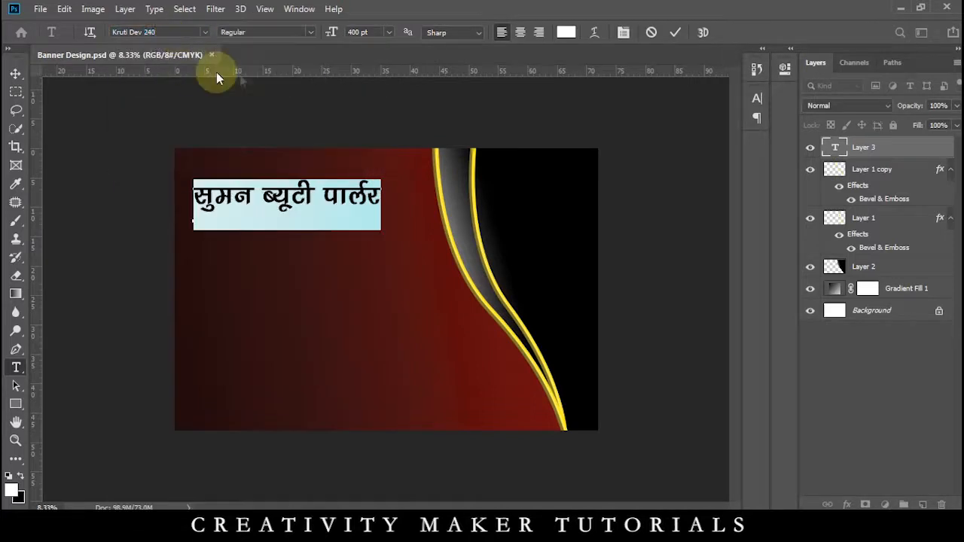
{"action": "left_click", "coordinate": [389, 32]}
{"action": "left_click", "coordinate": [360, 41]}
{"action": "type", "text": "500"}
{"action": "key", "text": "Return"}
{"action": "left_click", "coordinate": [310, 32]}
{"action": "left_click", "coordinate": [298, 45]}
{"action": "left_click", "coordinate": [16, 73]}
{"action": "left_click", "coordinate": [140, 138]}
{"action": "left_click", "coordinate": [310, 220]}
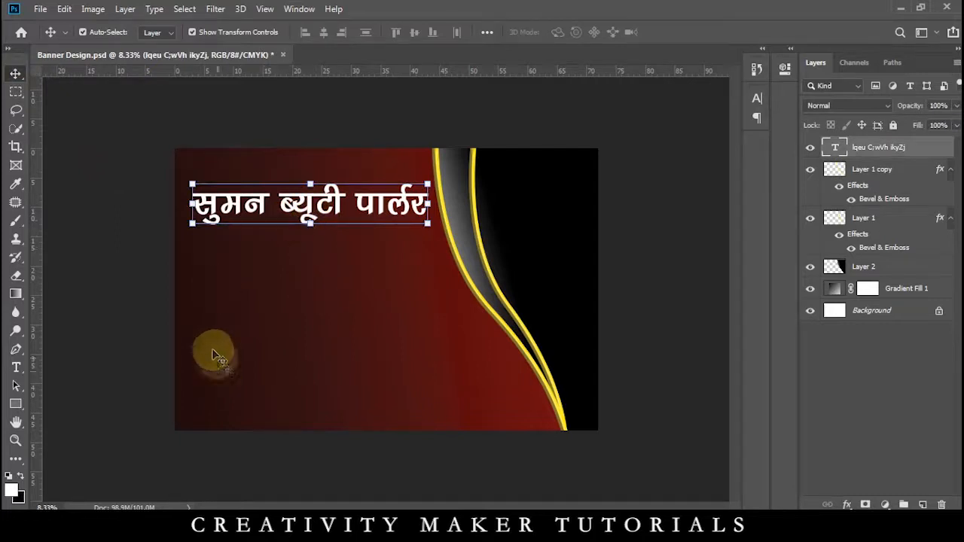
Below the heading, add three lines of services from "थ्रेडिंग, बैक्सिंग" to "मसाज इत्यादि।" in Kruti Dev 242 Italic at 300 pt
{"action": "key", "text": "t"}
{"action": "left_click", "coordinate": [186, 264]}
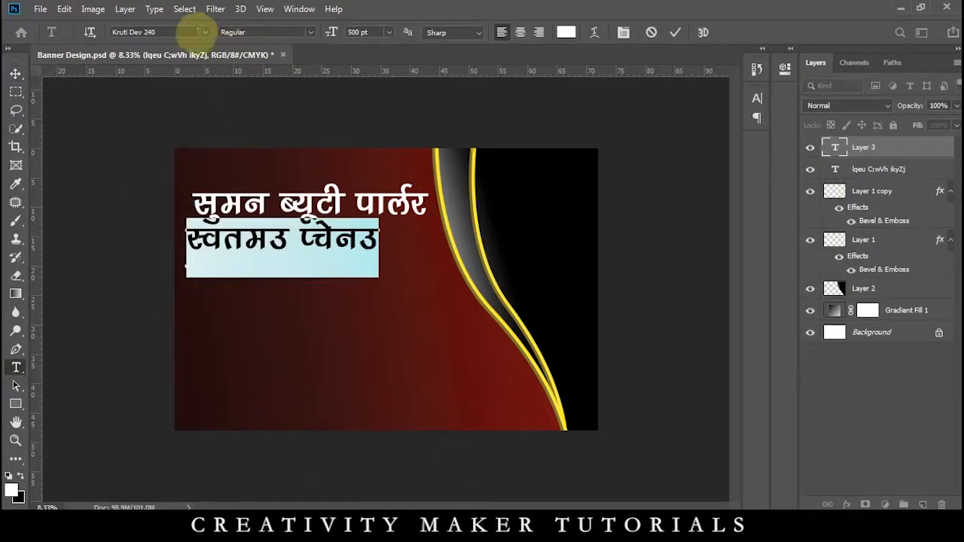
{"action": "type", "text": "242"}
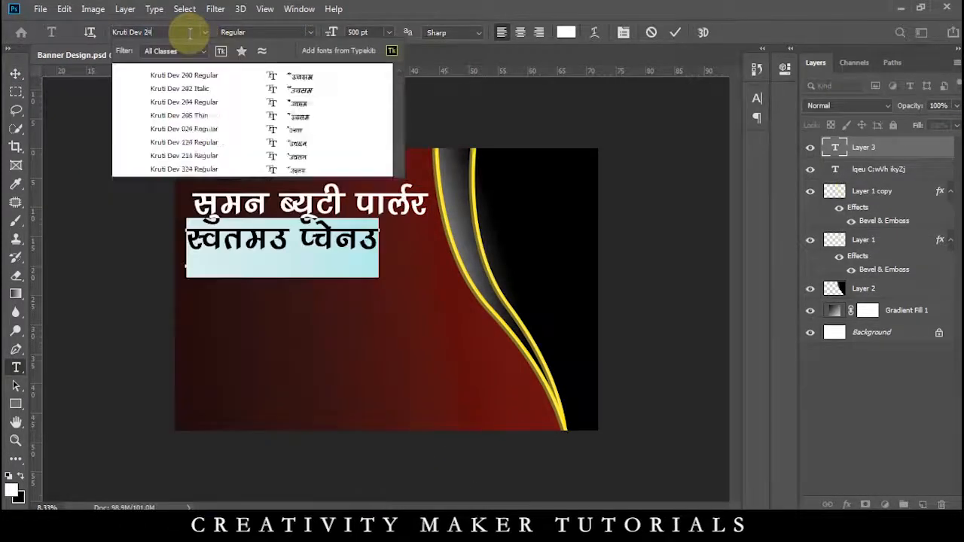
{"action": "key", "text": "Return"}
{"action": "type", "text": "300"}
{"action": "key", "text": "Return"}
{"action": "type", "text": "शेडिंग, बैक्सिंग, ब्लीचिंग, मेकअप, फेशियल  हेयर स्टेट, कटिंग, स्टाईल, हेयर डाई (कलरिंग)  मैनीक्योर, मेंहन्दी, बॉडी मसाज इत्यादि।"}
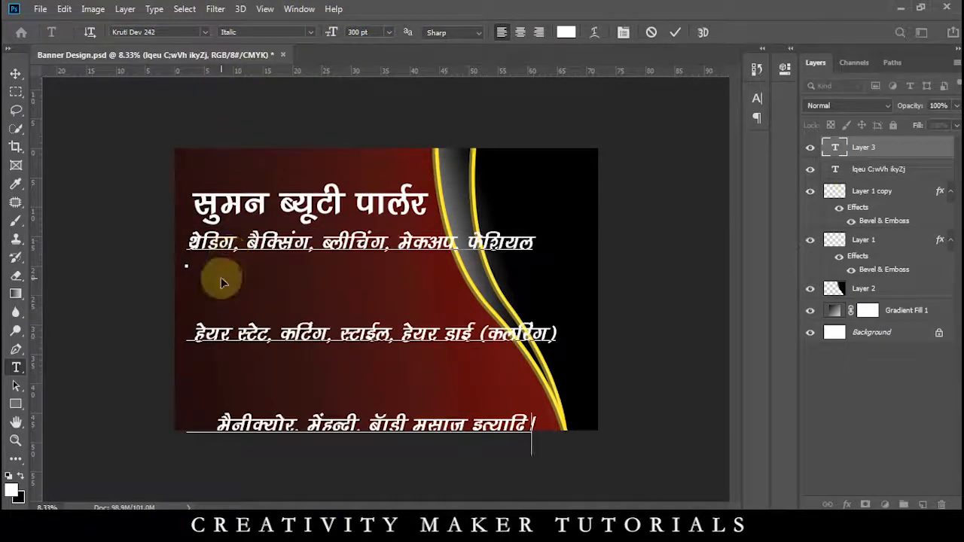
Remove the blank lines between the three service lines and the extra spaces before the last one
{"action": "key", "text": "ctrl+a"}
{"action": "left_click", "coordinate": [623, 31]}
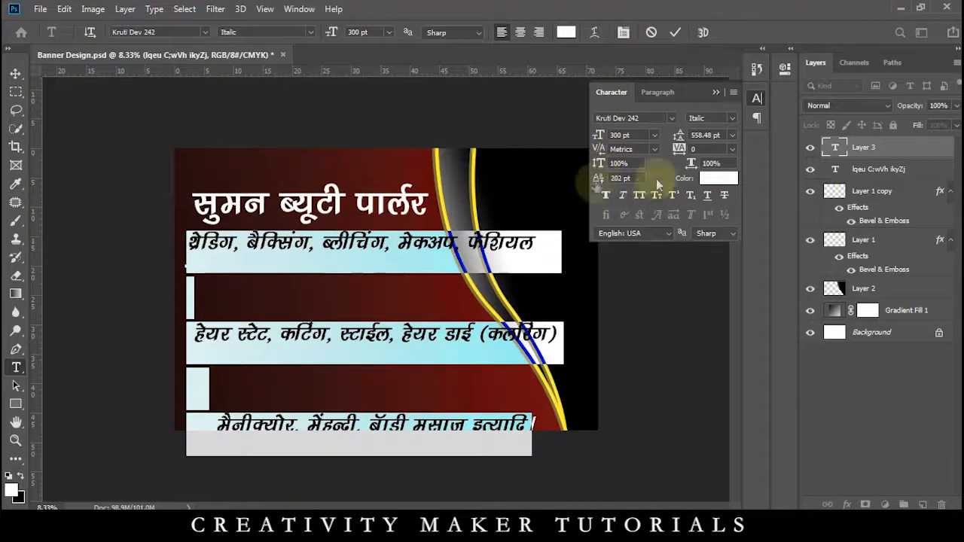
{"action": "left_click", "coordinate": [236, 283]}
{"action": "left_click", "coordinate": [195, 297]}
{"action": "key", "text": "Delete"}
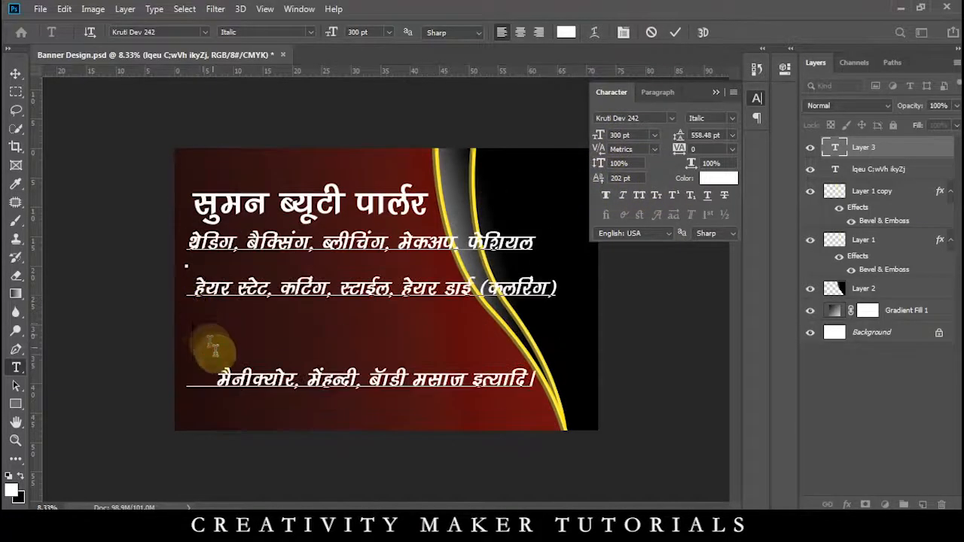
{"action": "key", "text": "BackSpace"}
{"action": "left_click", "coordinate": [199, 333]}
{"action": "key", "text": "Delete"}
{"action": "key", "text": "Delete"}
{"action": "key", "text": "Delete"}
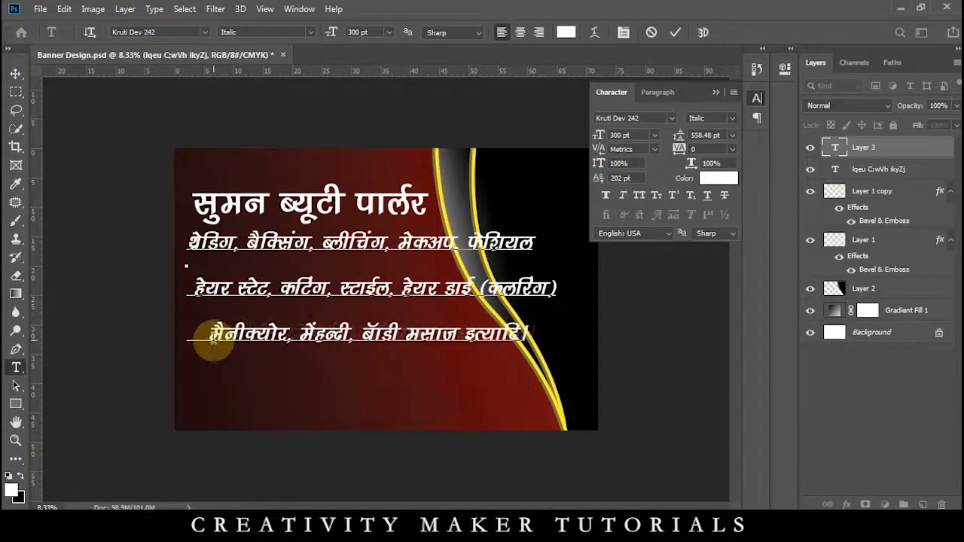
{"action": "key", "text": "BackSpace"}
{"action": "key", "text": "ctrl+z"}
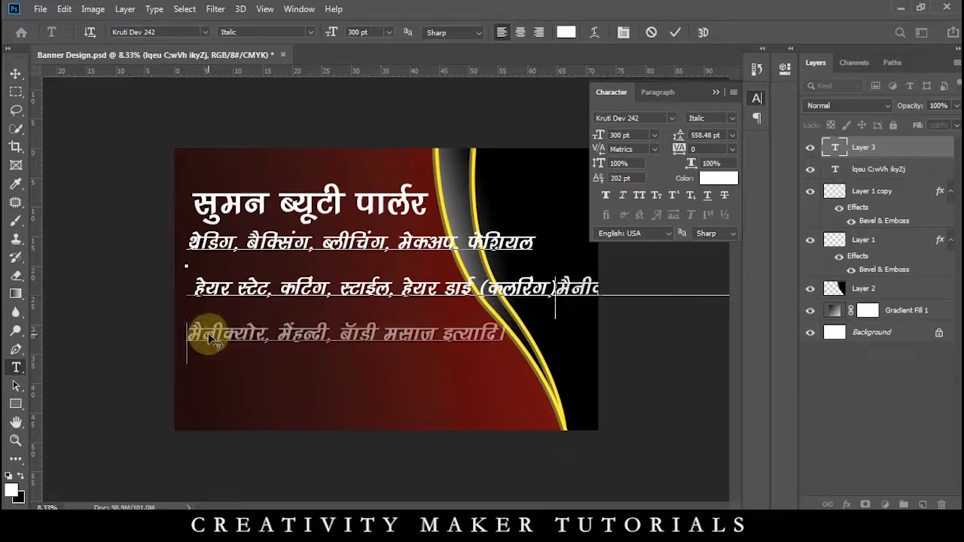
Tighten the line spacing of the services text and set its size to 200 pt
{"action": "key", "text": "ctrl+a"}
{"action": "left_click_drag", "start_coordinate": [679, 137], "coordinate": [252, 155]}
{"action": "left_click", "coordinate": [710, 94]}
{"action": "left_click", "coordinate": [358, 32]}
{"action": "type", "text": "200"}
{"action": "key", "text": "Return"}
{"action": "left_click", "coordinate": [16, 71]}
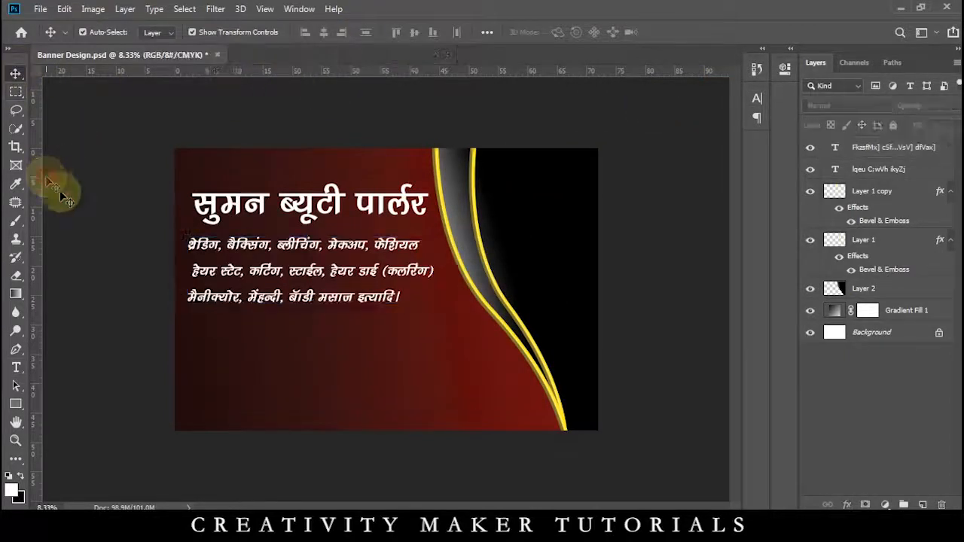
Move the services text block slightly right and down so it sits beneath the heading
{"action": "key", "text": "ctrl+plus"}
{"action": "key", "text": "ctrl+plus"}
{"action": "left_click_drag", "start_coordinate": [121, 340], "coordinate": [242, 342]}
{"action": "left_click_drag", "start_coordinate": [300, 302], "coordinate": [323, 315]}
{"action": "left_click_drag", "start_coordinate": [109, 360], "coordinate": [248, 342]}
{"action": "key", "text": "ctrl+minus"}
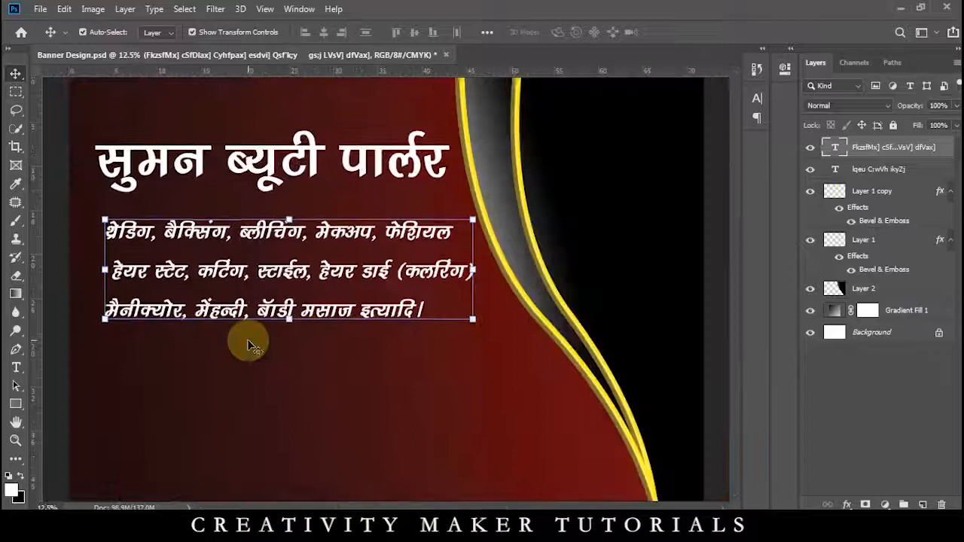
Indent the third service line with spaces so it is roughly centred under the lines above
{"action": "double_click", "coordinate": [109, 314]}
{"action": "left_click", "coordinate": [109, 313]}
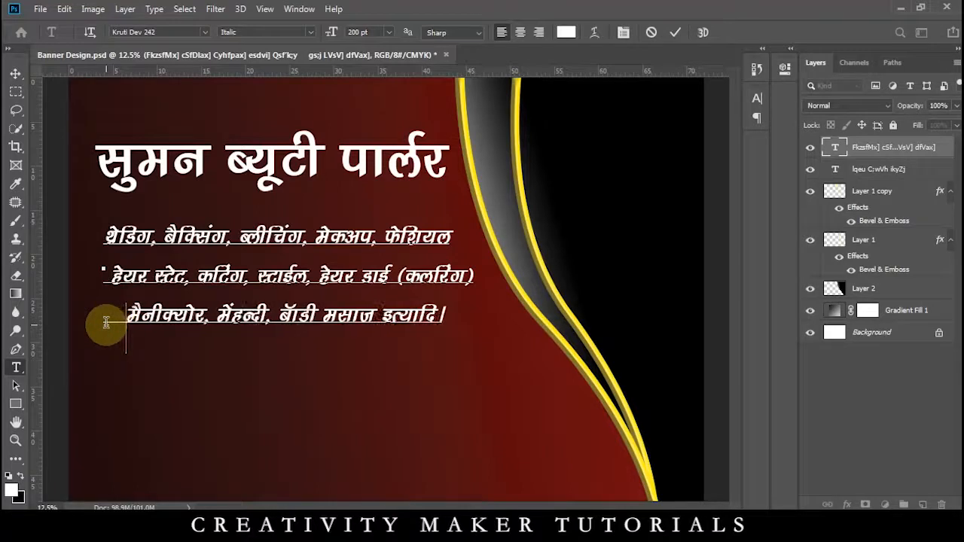
{"action": "left_click", "coordinate": [107, 238]}
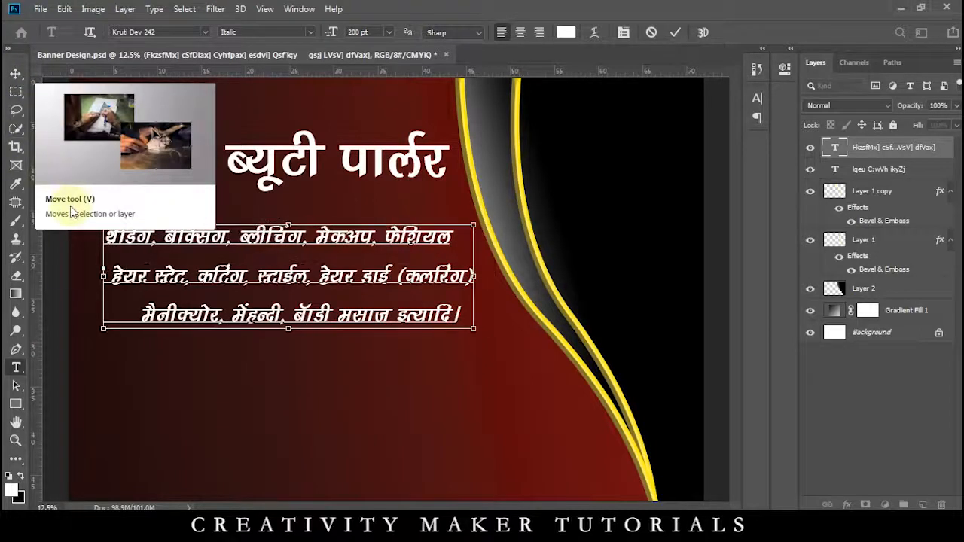
{"action": "left_click", "coordinate": [15, 73]}
{"action": "left_click", "coordinate": [243, 338]}
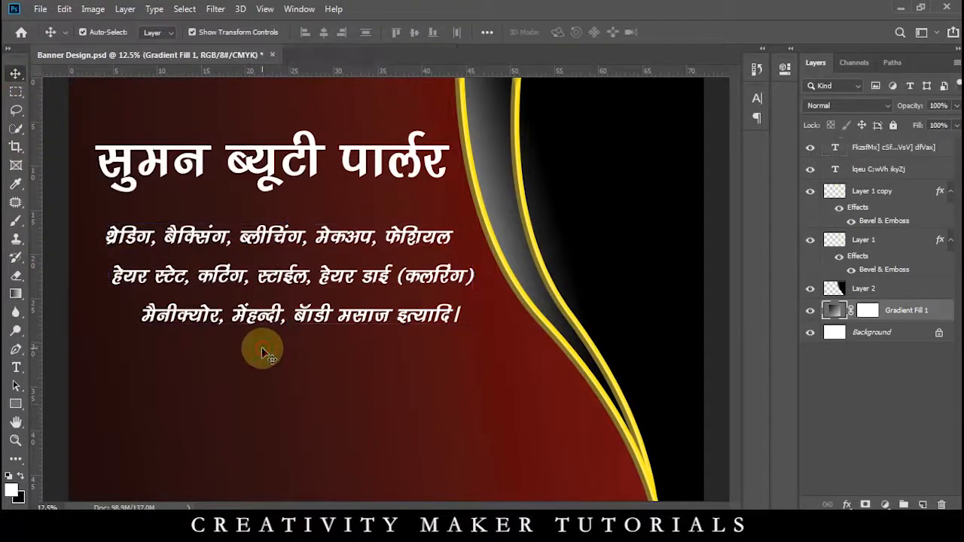
Draw a rounded rectangle about 5064 by 612 px with 100 px corners below the services text
{"action": "key", "text": "ctrl"}
{"action": "right_click", "coordinate": [33, 403]}
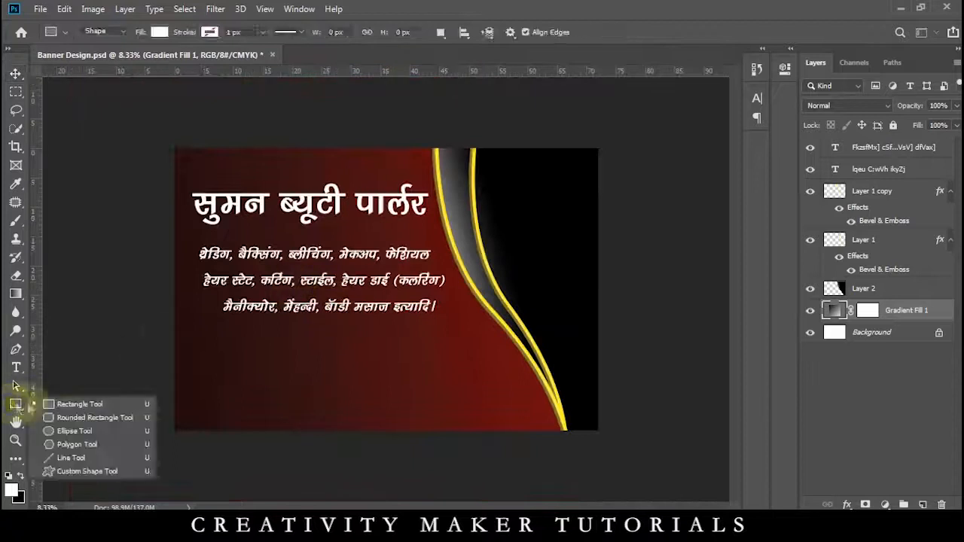
{"action": "left_click", "coordinate": [48, 415]}
{"action": "left_click_drag", "start_coordinate": [185, 349], "coordinate": [482, 384]}
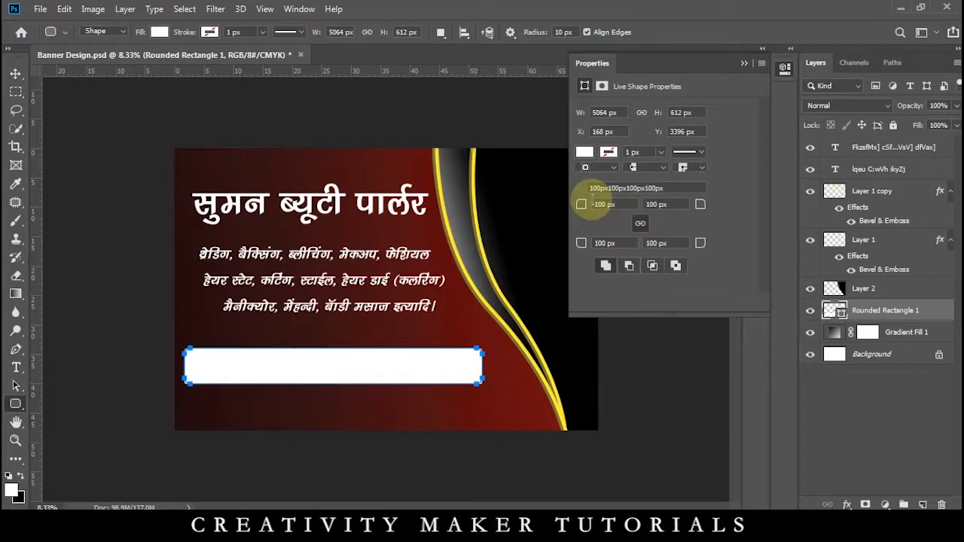
Fill the rounded rectangle with grey and give it a black stroke
{"action": "left_click", "coordinate": [584, 151]}
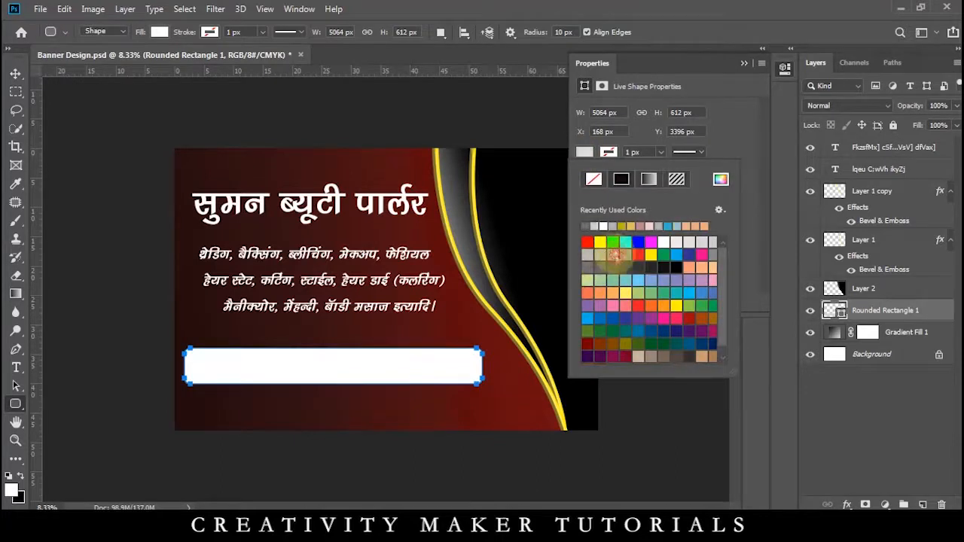
{"action": "left_click", "coordinate": [619, 255]}
{"action": "left_click", "coordinate": [744, 65]}
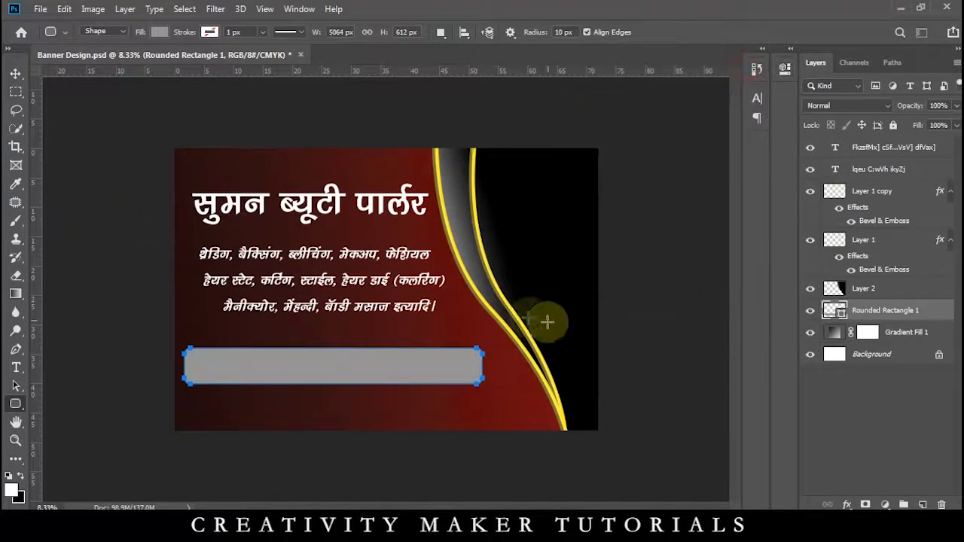
{"action": "left_click", "coordinate": [209, 33]}
{"action": "left_click", "coordinate": [210, 33]}
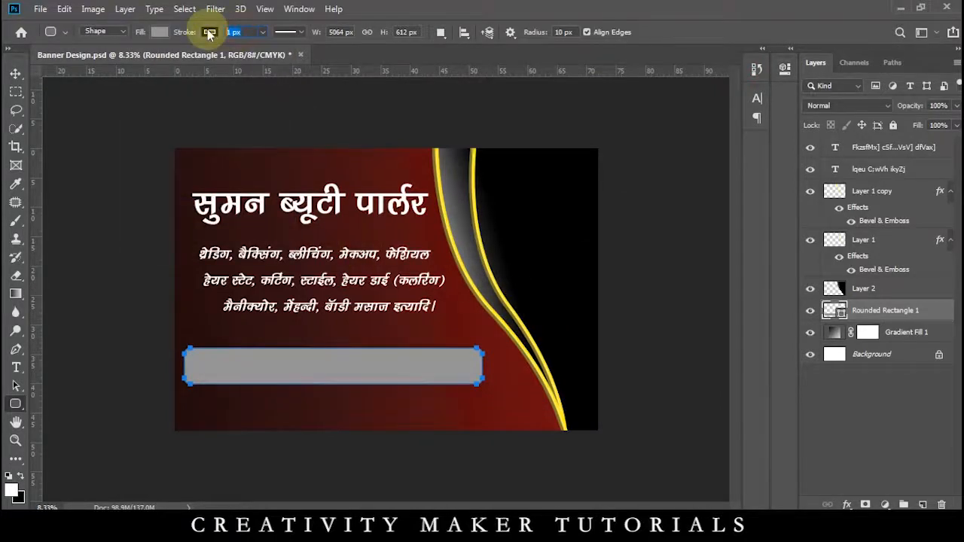
{"action": "left_click", "coordinate": [17, 203]}
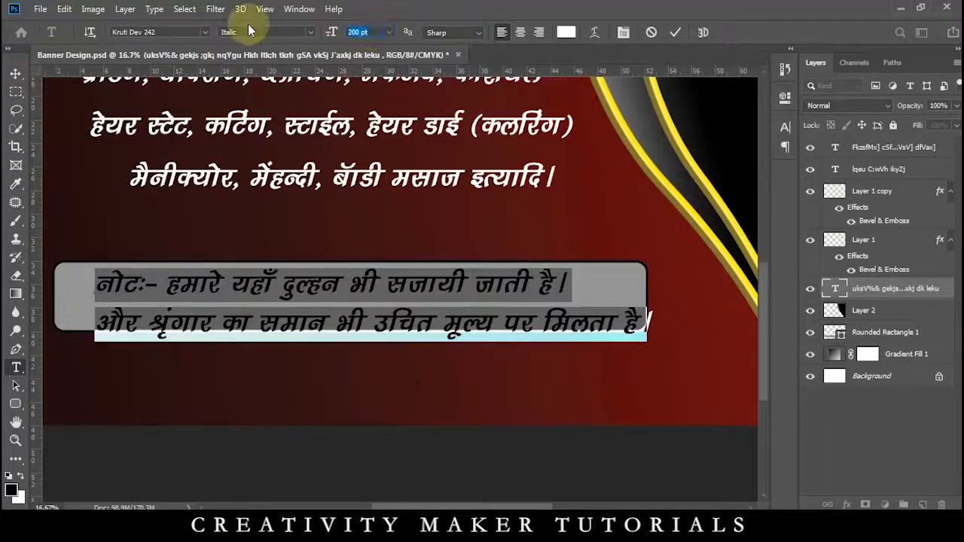
Try the two-line note text at 150 pt and move it inside the grey rounded rectangle
{"action": "type", "text": "150"}
{"action": "key", "text": "Return"}
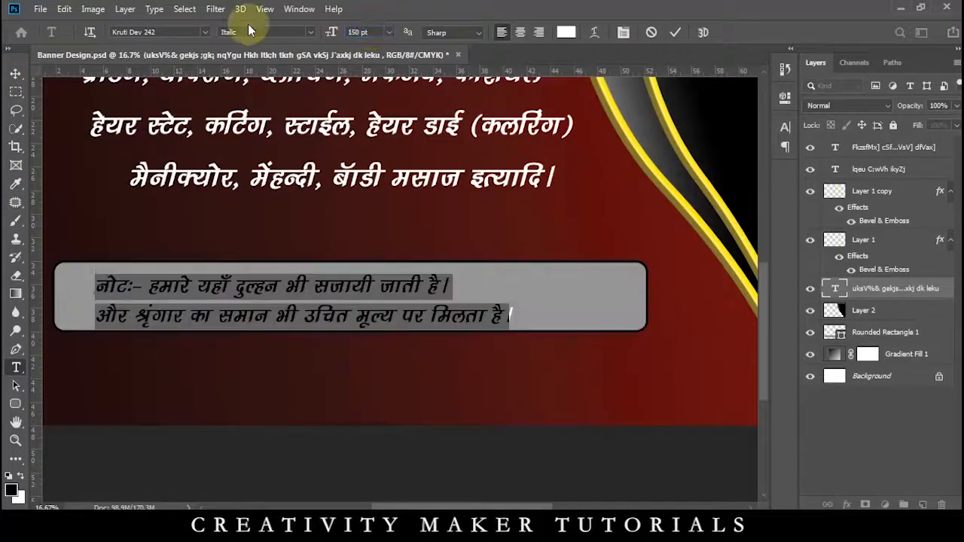
{"action": "left_click", "coordinate": [15, 73]}
{"action": "left_click_drag", "start_coordinate": [391, 292], "coordinate": [414, 292]}
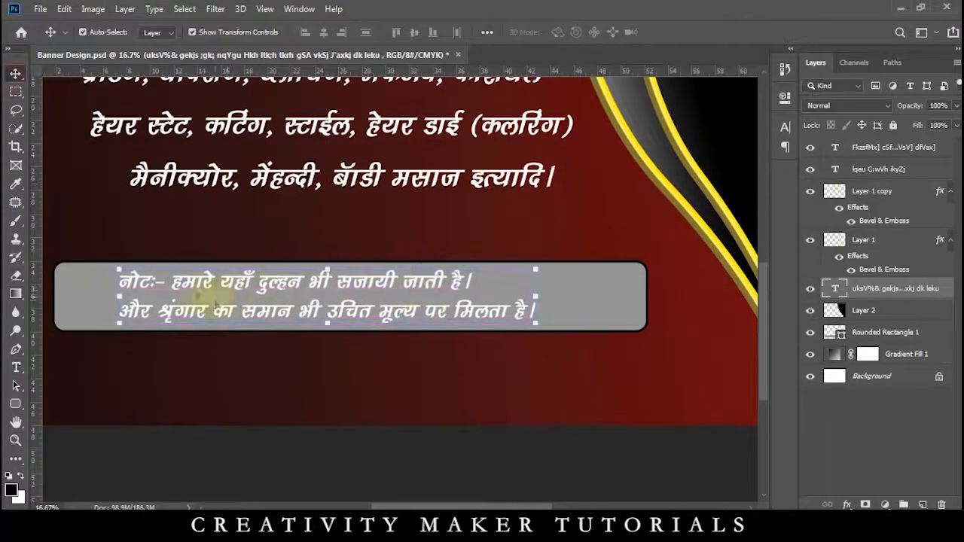
Set the note text's size to 180 pt and shift it left inside the grey rectangle
{"action": "double_click", "coordinate": [191, 293]}
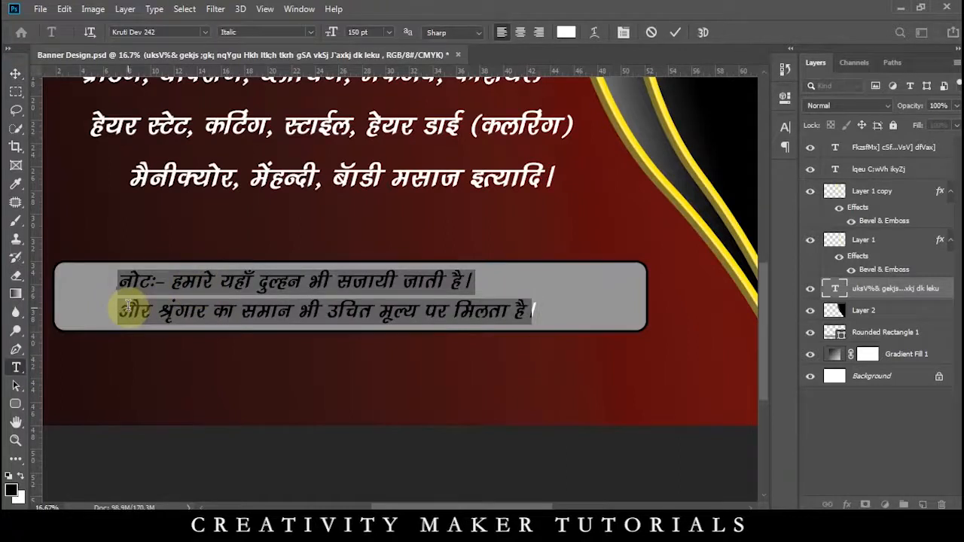
{"action": "left_click_drag", "start_coordinate": [374, 32], "coordinate": [290, 39]}
{"action": "type", "text": "180"}
{"action": "key", "text": "Return"}
{"action": "left_click", "coordinate": [11, 70]}
{"action": "left_click_drag", "start_coordinate": [321, 300], "coordinate": [302, 299]}
{"action": "left_click", "coordinate": [283, 384]}
{"action": "left_click", "coordinate": [599, 305]}
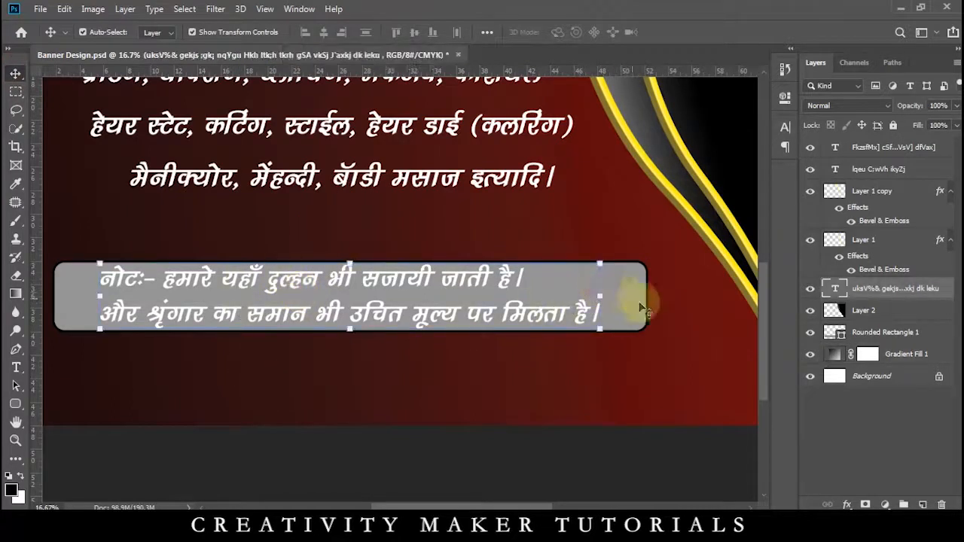
Narrow the grey rounded rectangle to about 93% of its width and centre it around the note text
{"action": "left_click", "coordinate": [639, 305]}
{"action": "key", "text": "ctrl+t"}
{"action": "left_click_drag", "start_coordinate": [645, 297], "coordinate": [604, 306]}
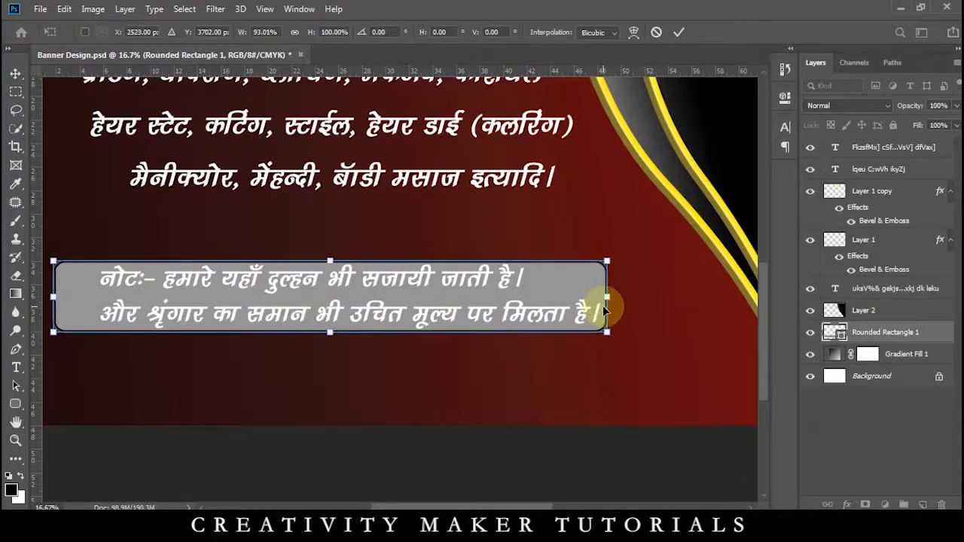
{"action": "key", "text": "Return"}
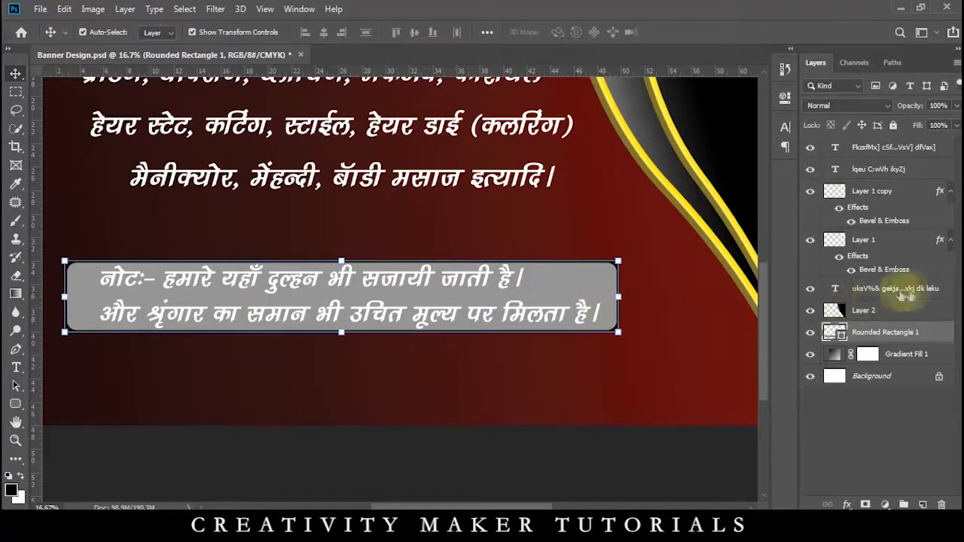
Move the note text layer directly above the rounded rectangle's layer and give it a black (000000) outside stroke, without a drop shadow
{"action": "left_click_drag", "start_coordinate": [904, 295], "coordinate": [917, 322]}
{"action": "double_click", "coordinate": [942, 323]}
{"action": "left_click", "coordinate": [450, 376]}
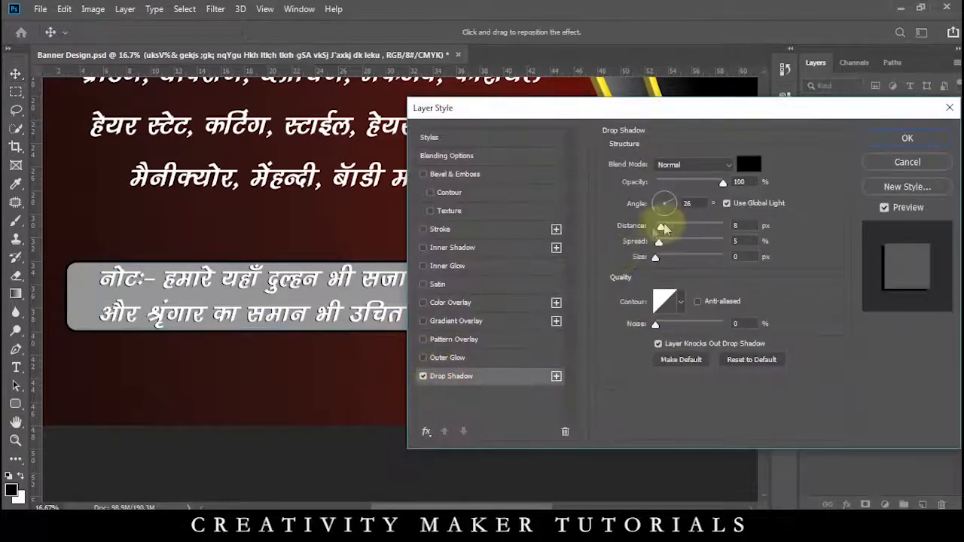
{"action": "left_click", "coordinate": [422, 229]}
{"action": "left_click", "coordinate": [423, 377]}
{"action": "left_click", "coordinate": [632, 263]}
{"action": "left_click", "coordinate": [477, 422]}
{"action": "left_click", "coordinate": [745, 258]}
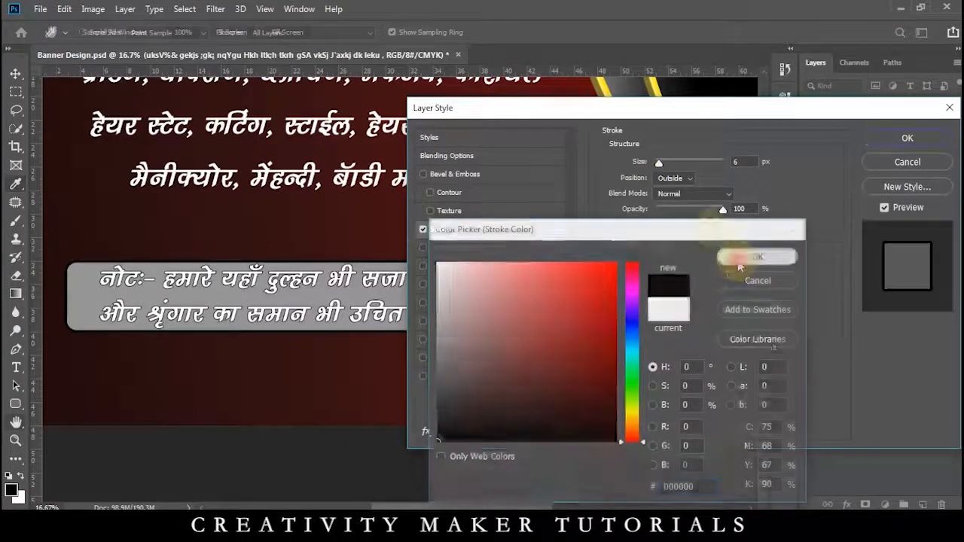
{"action": "left_click_drag", "start_coordinate": [661, 160], "coordinate": [662, 162]}
{"action": "left_click", "coordinate": [905, 137]}
{"action": "left_click", "coordinate": [168, 226]}
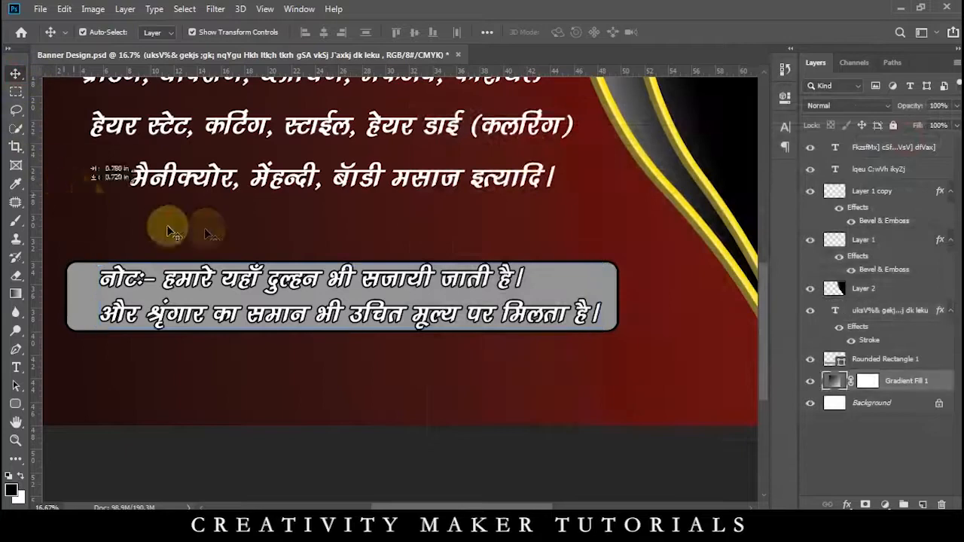
Extend the grey rounded rectangle slightly downward and narrow it from its right side so it fits closely around the note text
{"action": "key", "text": "ctrl+plus"}
{"action": "key", "text": "ctrl+plus"}
{"action": "key", "text": "ctrl+plus"}
{"action": "key", "text": "ctrl+plus"}
{"action": "left_click", "coordinate": [294, 382]}
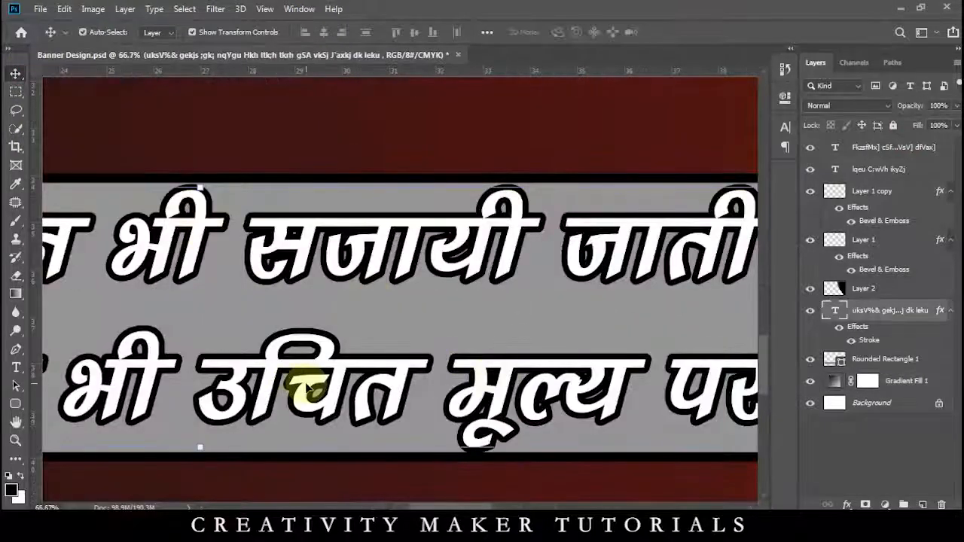
{"action": "key", "text": "ctrl+minus"}
{"action": "scroll", "coordinate": [377, 385], "scroll_direction": "down", "scroll_amount": 1}
{"action": "left_click", "coordinate": [881, 359]}
{"action": "left_click_drag", "start_coordinate": [234, 413], "coordinate": [237, 429]}
{"action": "key", "text": "ctrl+minus"}
{"action": "key", "text": "ctrl+minus"}
{"action": "key", "text": "ctrl+minus"}
{"action": "key", "text": "ctrl+minus"}
{"action": "left_click_drag", "start_coordinate": [579, 405], "coordinate": [512, 405]}
{"action": "key", "text": "Return"}
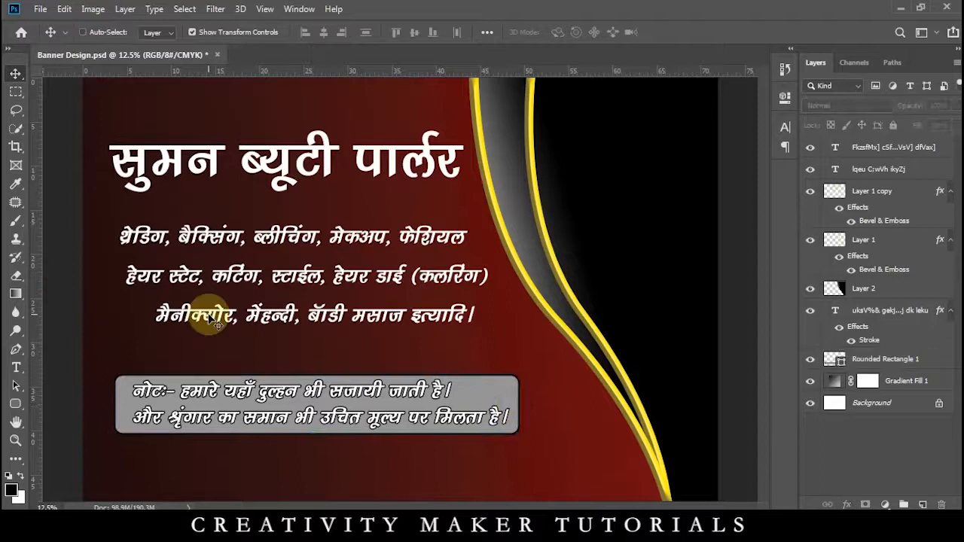
Move the note text and its rounded rectangle together slightly upward, closer to the three-line services text
{"action": "left_click", "coordinate": [323, 392]}
{"action": "left_click", "coordinate": [876, 361], "text": "shift"}
{"action": "key", "text": "shift+Up"}
{"action": "key", "text": "shift+Up"}
{"action": "key", "text": "shift+Up"}
{"action": "key", "text": "shift+Up"}
{"action": "key", "text": "shift+Up"}
{"action": "key", "text": "shift+Up"}
{"action": "key", "text": "shift+Up"}
{"action": "key", "text": "shift+Up"}
{"action": "key", "text": "shift+Up"}
{"action": "key", "text": "shift+Up"}
{"action": "key", "text": "shift+Up"}
{"action": "key", "text": "shift+Up"}
{"action": "key", "text": "shift+Up"}
{"action": "key", "text": "shift+Up"}
{"action": "key", "text": "shift+Up"}
{"action": "key", "text": "shift+Up"}
{"action": "key", "text": "ctrl+minus"}
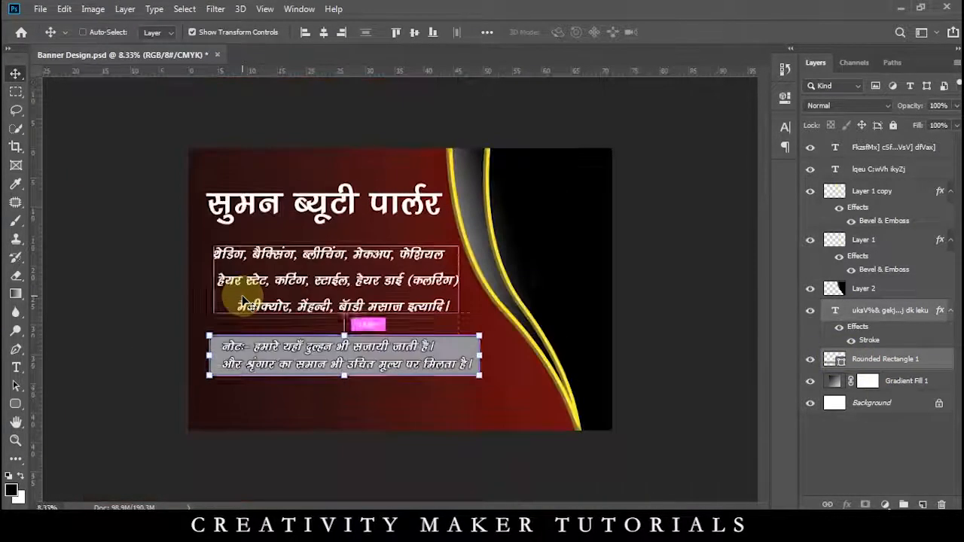
{"action": "key", "text": "i"}
{"action": "left_click", "coordinate": [15, 73]}
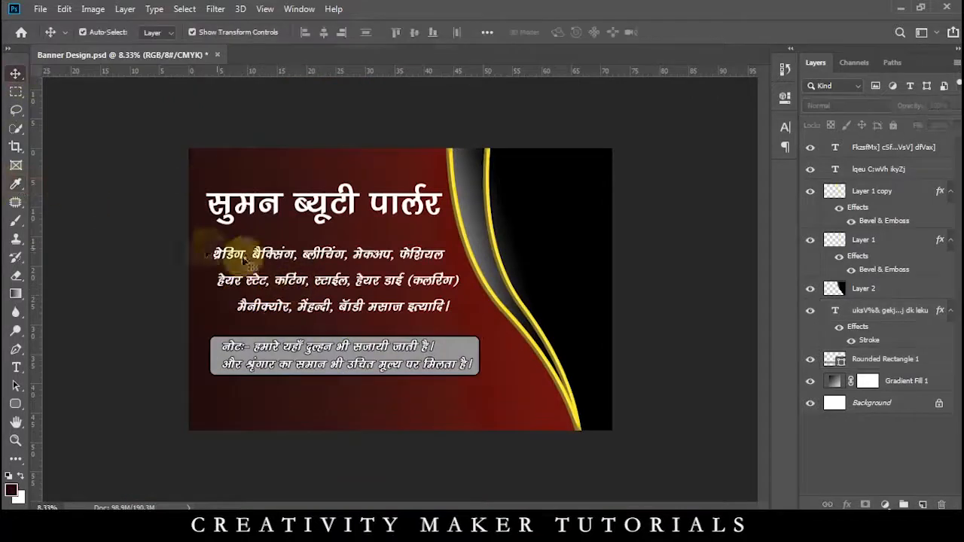
Give the three-line services text a 32 px black outside stroke
{"action": "left_click", "coordinate": [893, 148]}
{"action": "double_click", "coordinate": [945, 148]}
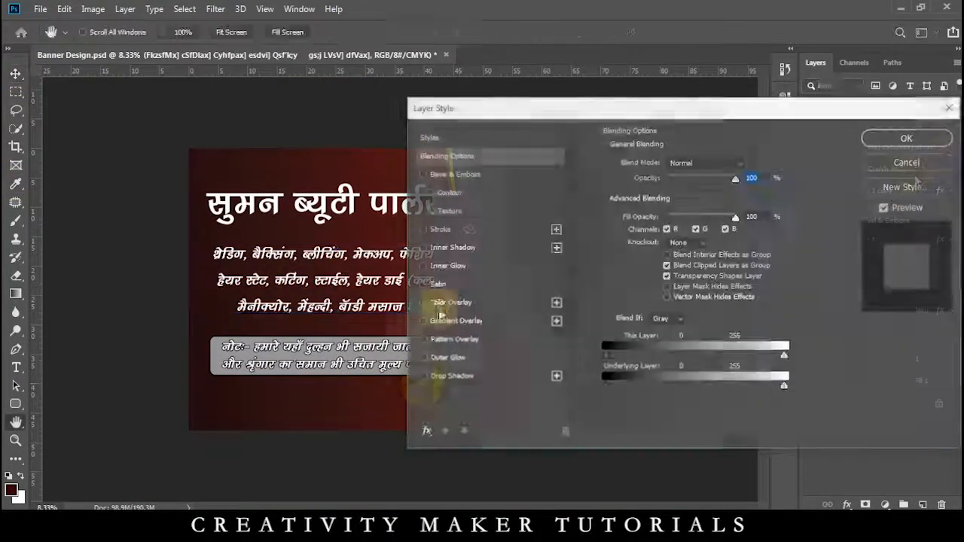
{"action": "left_click", "coordinate": [440, 229]}
{"action": "left_click_drag", "start_coordinate": [661, 162], "coordinate": [667, 163]}
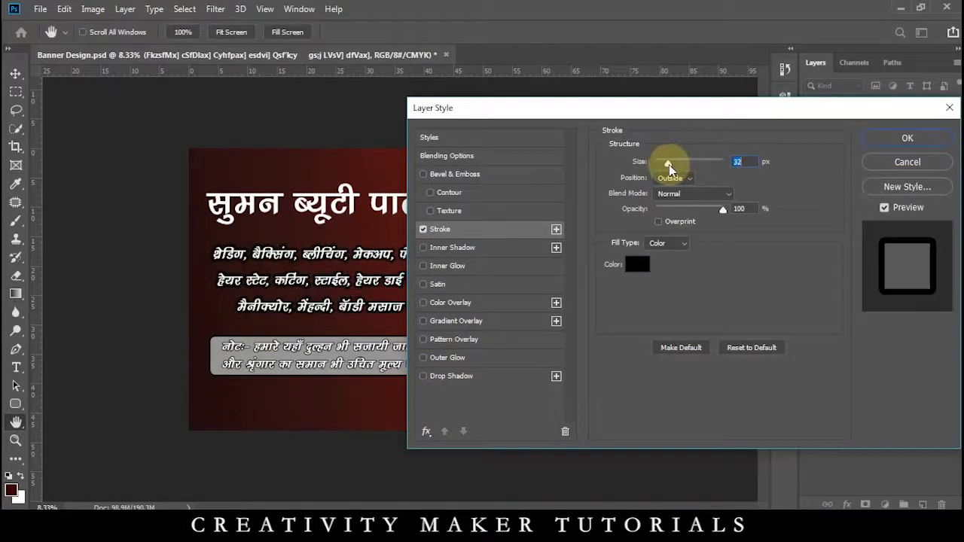
{"action": "key", "text": "ctrl+plus"}
{"action": "key", "text": "ctrl+plus"}
{"action": "key", "text": "ctrl+plus"}
{"action": "key", "text": "ctrl+plus"}
{"action": "key", "text": "Return"}
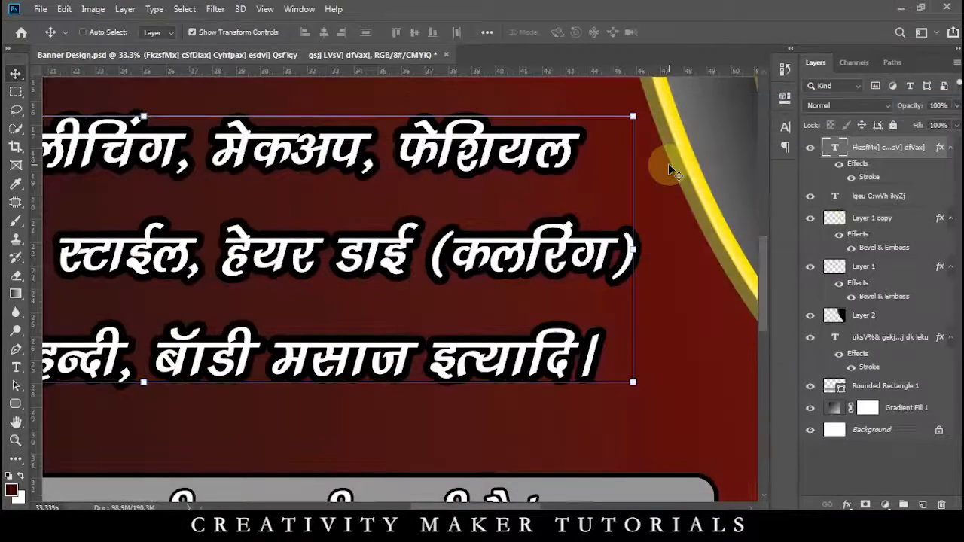
Recolour the parlour title text to the yellow of the gold curve (ffef37)
{"action": "key", "text": "ctrl+minus"}
{"action": "key", "text": "ctrl+minus"}
{"action": "key", "text": "ctrl+minus"}
{"action": "left_click", "coordinate": [936, 203]}
{"action": "double_click", "coordinate": [937, 203]}
{"action": "key", "text": "Escape"}
{"action": "double_click", "coordinate": [835, 195]}
{"action": "left_click", "coordinate": [566, 32]}
{"action": "left_click", "coordinate": [538, 195]}
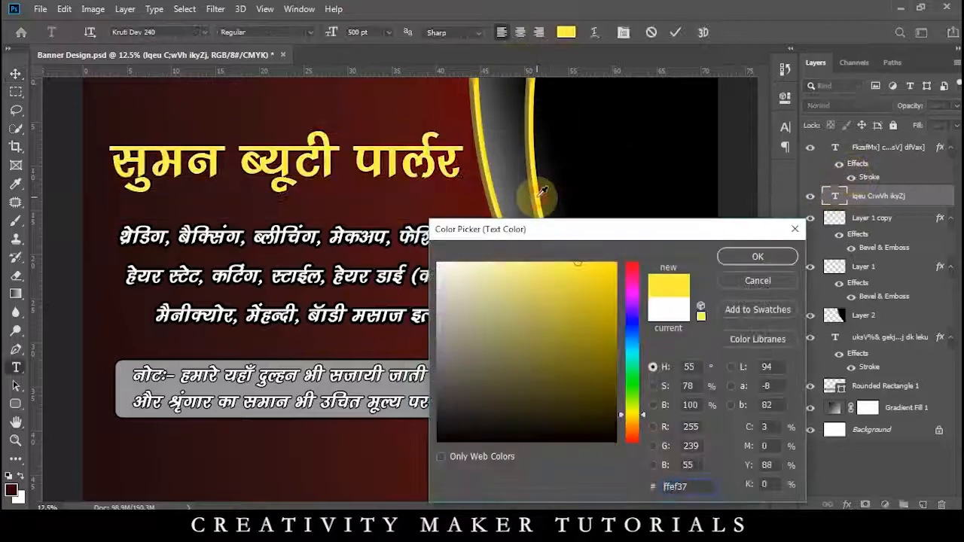
{"action": "left_click", "coordinate": [757, 258]}
Add a 50 px black outside stroke to the yellow title text
{"action": "double_click", "coordinate": [926, 198]}
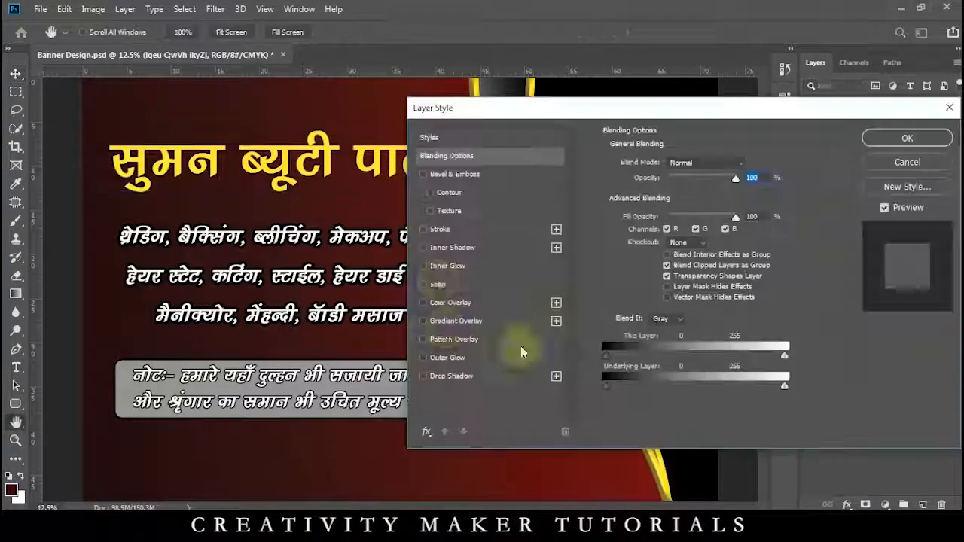
{"action": "left_click", "coordinate": [443, 232]}
{"action": "mouse_move", "coordinate": [671, 165]}
{"action": "left_mouse_down"}
{"action": "mouse_move", "coordinate": [678, 161]}
{"action": "mouse_move", "coordinate": [667, 161]}
{"action": "left_mouse_up"}
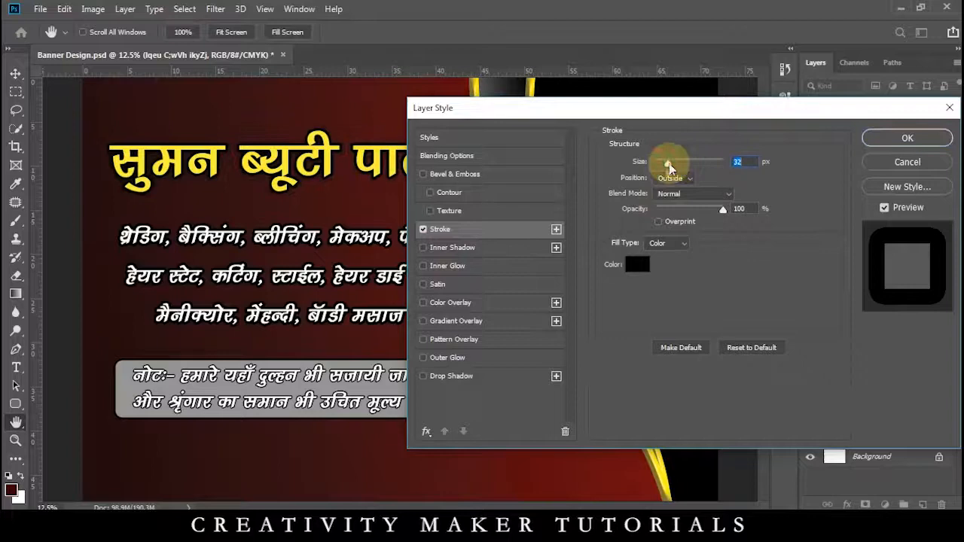
{"action": "left_click", "coordinate": [632, 265]}
{"action": "mouse_move", "coordinate": [460, 269]}
{"action": "left_mouse_down"}
{"action": "mouse_move", "coordinate": [470, 331]}
{"action": "mouse_move", "coordinate": [461, 473]}
{"action": "left_mouse_up"}
{"action": "left_click", "coordinate": [754, 258]}
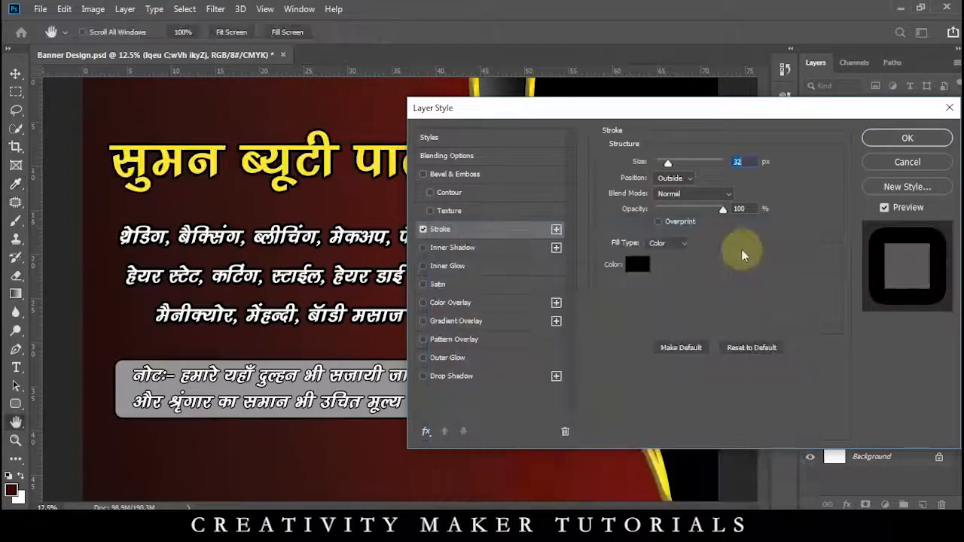
{"action": "type", "text": "50"}
{"action": "key", "text": "Return"}
{"action": "key", "text": "ctrl+plus"}
{"action": "key", "text": "ctrl+plus"}
{"action": "key", "text": "ctrl+plus"}
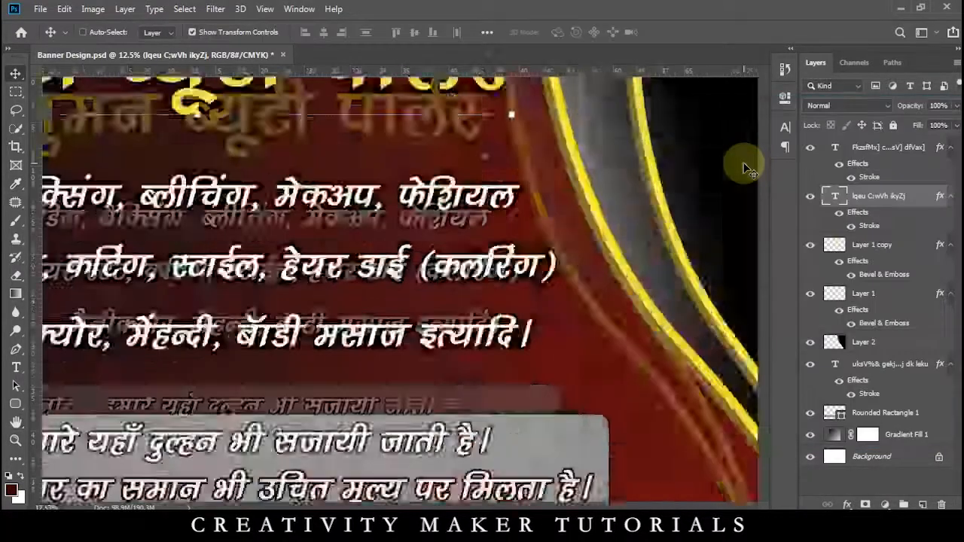
{"action": "left_click_drag", "start_coordinate": [486, 105], "coordinate": [467, 343]}
{"action": "key", "text": "ctrl+minus"}
{"action": "key", "text": "ctrl+minus"}
{"action": "key", "text": "ctrl+minus"}
{"action": "key", "text": "ctrl+minus"}
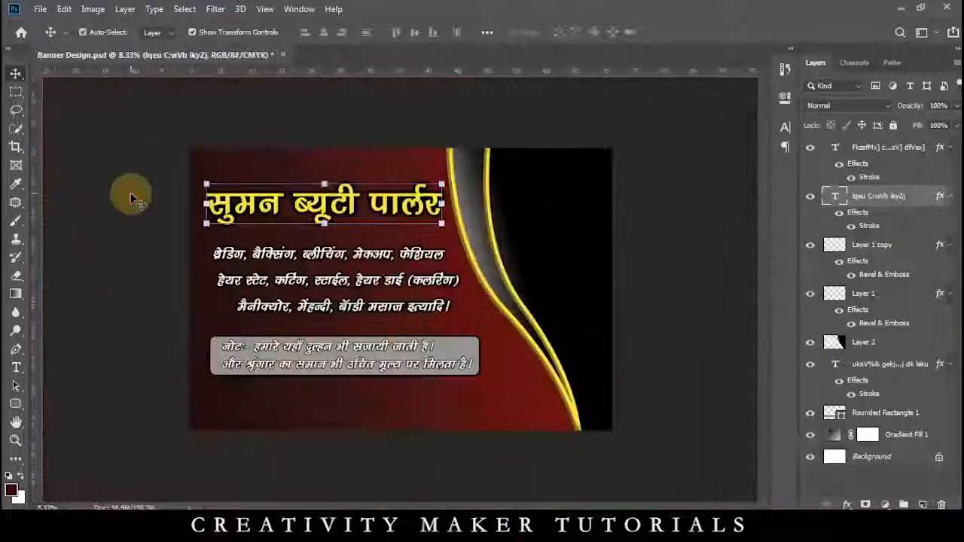
{"action": "left_click", "coordinate": [131, 199]}
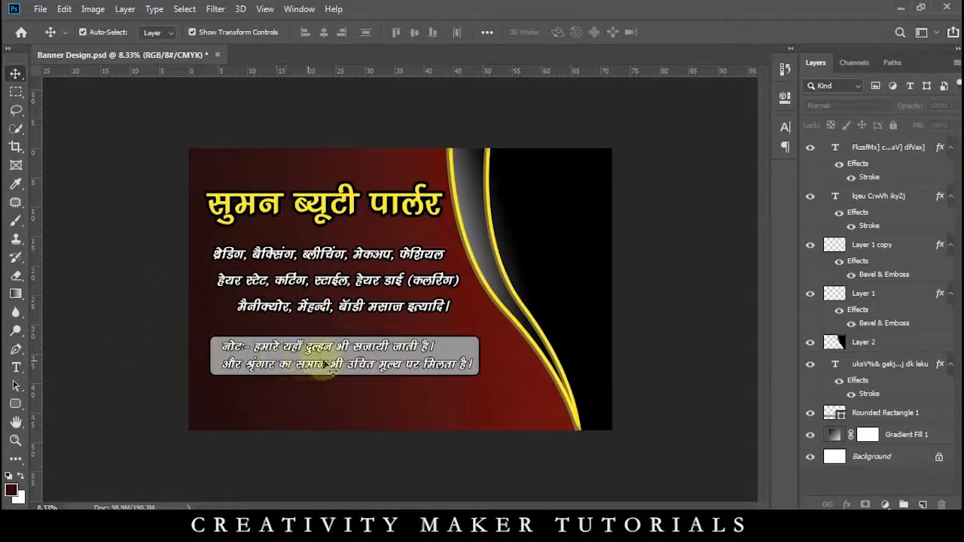
Move the note text and grey rounded rectangle together further up, to just below the services text
{"action": "left_click", "coordinate": [325, 364]}
{"action": "left_click", "coordinate": [887, 417], "text": "ctrl"}
{"action": "key", "text": "shift+Up"}
{"action": "key", "text": "shift+Up"}
{"action": "key", "text": "shift+Up"}
{"action": "key", "text": "shift+Up"}
{"action": "key", "text": "shift+Up"}
{"action": "key", "text": "shift+Up"}
{"action": "key", "text": "shift+Up"}
{"action": "key", "text": "shift+Up"}
{"action": "key", "text": "shift+Up"}
{"action": "key", "text": "shift+Up"}
{"action": "key", "text": "shift+Up"}
{"action": "key", "text": "shift+Up"}
{"action": "key", "text": "shift+Up"}
{"action": "key", "text": "shift+Up"}
{"action": "key", "text": "shift+Up"}
{"action": "key", "text": "shift+Up"}
{"action": "key", "text": "shift+Up"}
{"action": "key", "text": "shift+Up"}
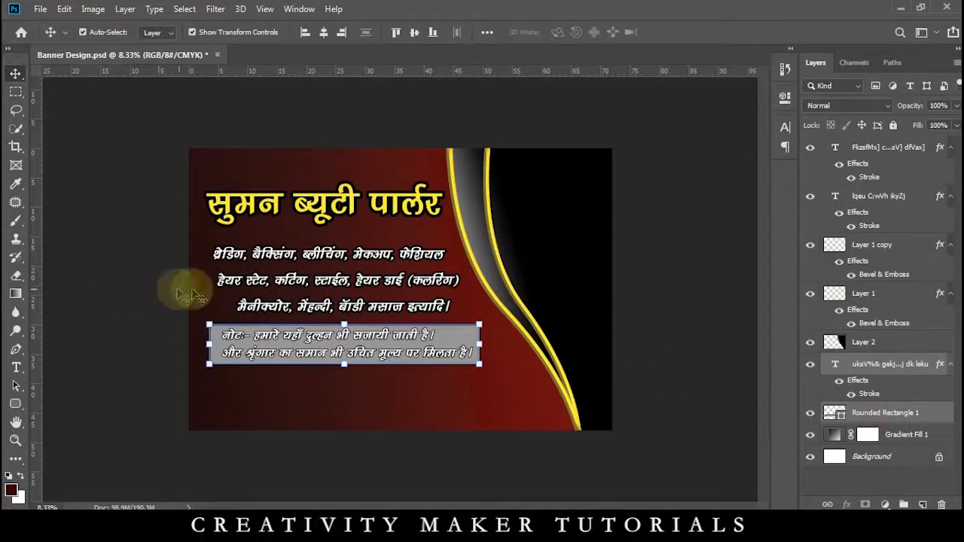
Set the services text's size to 180 pt and nudge it right and slightly up beneath the title
{"action": "double_click", "coordinate": [193, 294]}
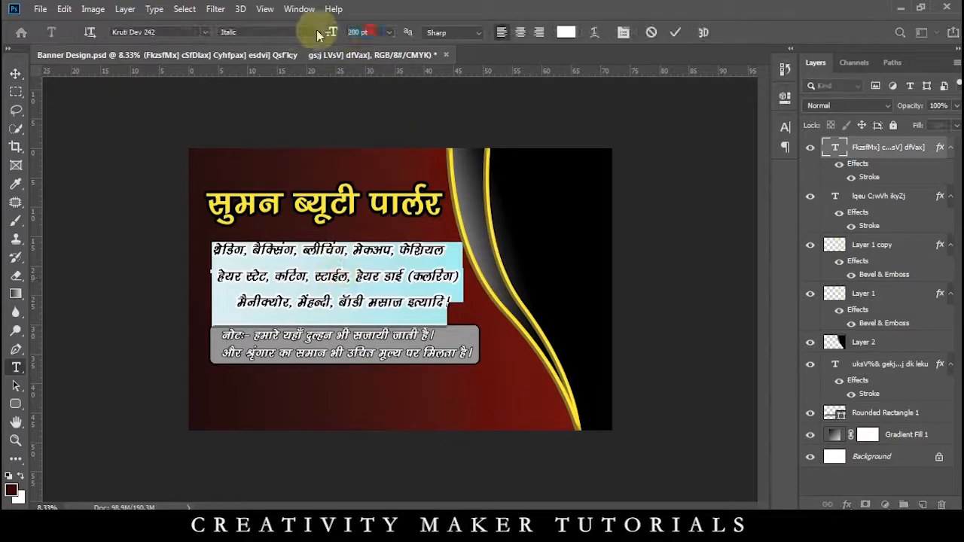
{"action": "type", "text": "180"}
{"action": "key", "text": "Return"}
{"action": "left_click", "coordinate": [15, 73]}
{"action": "key", "text": "shift+Right"}
{"action": "key", "text": "shift+Right"}
{"action": "key", "text": "shift+Right"}
{"action": "key", "text": "shift+Right"}
{"action": "key", "text": "shift+Right"}
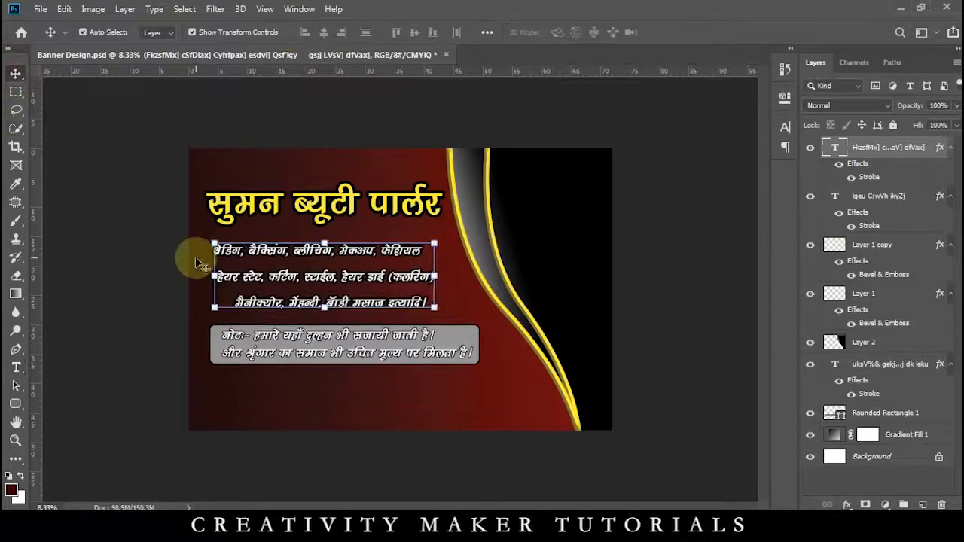
{"action": "key", "text": "shift+Right"}
{"action": "key", "text": "shift+Right"}
{"action": "key", "text": "shift+Right"}
{"action": "key", "text": "shift+Right"}
{"action": "key", "text": "shift+Right"}
{"action": "key", "text": "shift+Up"}
{"action": "key", "text": "shift+Up"}
{"action": "left_click", "coordinate": [116, 254]}
Raise the note text together with its rounded rectangle until the box sits close under the smaller services text
{"action": "left_click", "coordinate": [467, 351]}
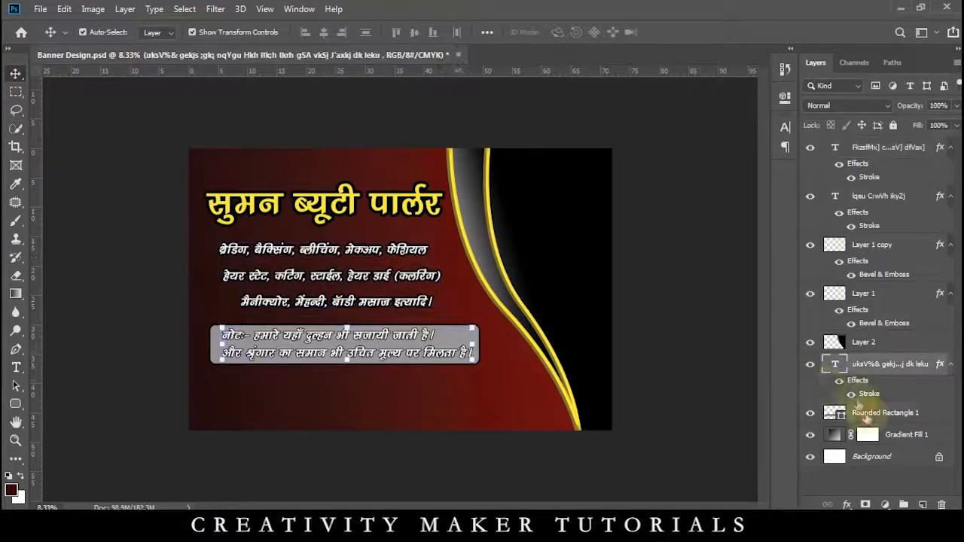
{"action": "left_click", "coordinate": [866, 414], "text": "ctrl"}
{"action": "key", "text": "shift+Up"}
{"action": "key", "text": "shift+Up"}
{"action": "key", "text": "shift+Up"}
{"action": "key", "text": "shift+Up"}
{"action": "key", "text": "shift+Up"}
{"action": "key", "text": "shift+Up"}
{"action": "key", "text": "shift+Up"}
{"action": "key", "text": "shift+Up"}
{"action": "key", "text": "shift+Up"}
{"action": "key", "text": "shift+Up"}
{"action": "left_click", "coordinate": [712, 324]}
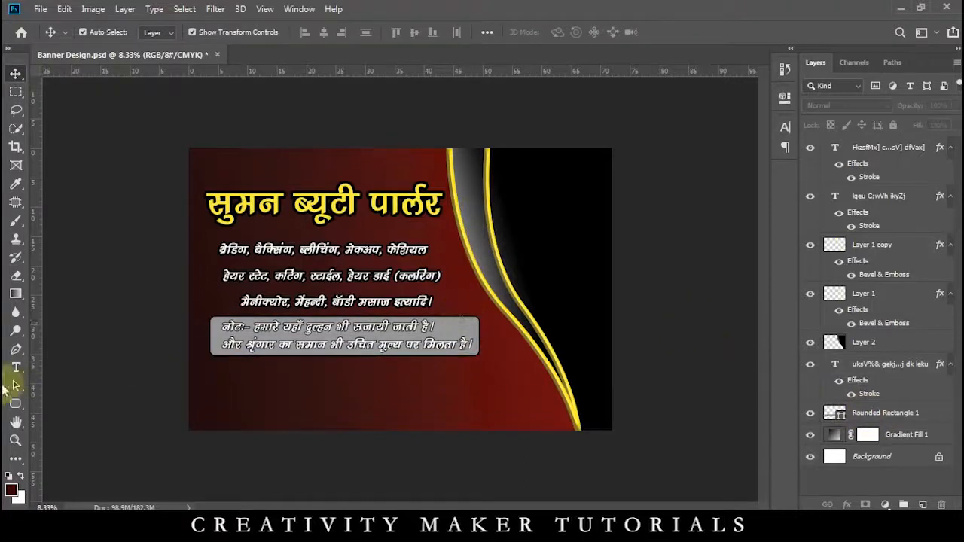
Draw a rounded square of about 732 × 732 px below the note box and fill it with white
{"action": "left_click", "coordinate": [15, 404]}
{"action": "left_click_drag", "start_coordinate": [211, 358], "coordinate": [293, 423]}
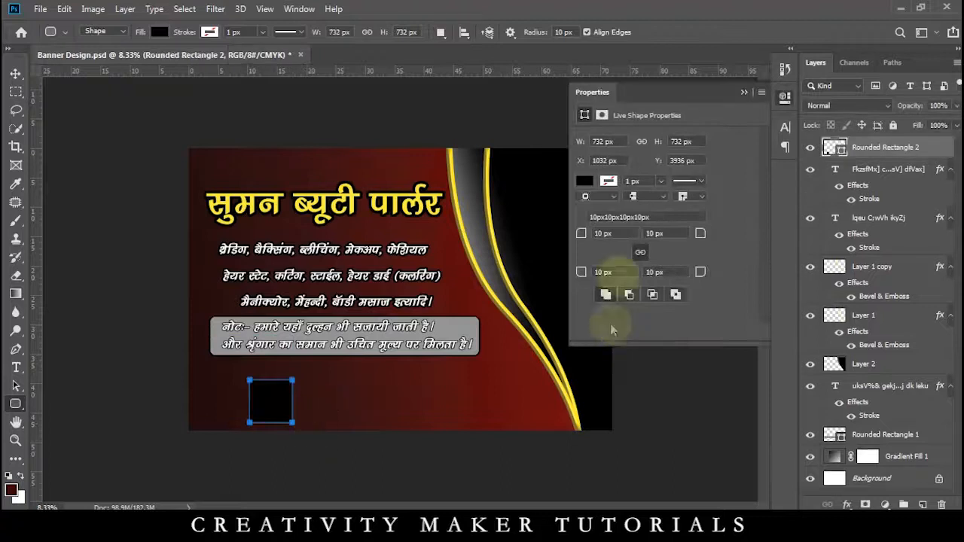
{"action": "left_click", "coordinate": [584, 181]}
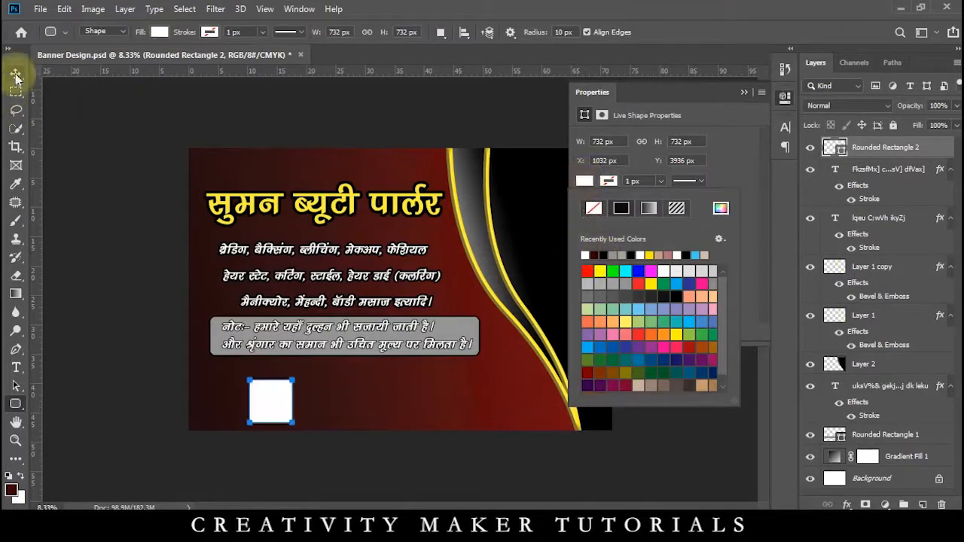
{"action": "left_click", "coordinate": [720, 145]}
Set all four corner radii of the white square to 150 px
{"action": "left_click", "coordinate": [669, 273]}
{"action": "type", "text": "250"}
{"action": "key", "text": "Return"}
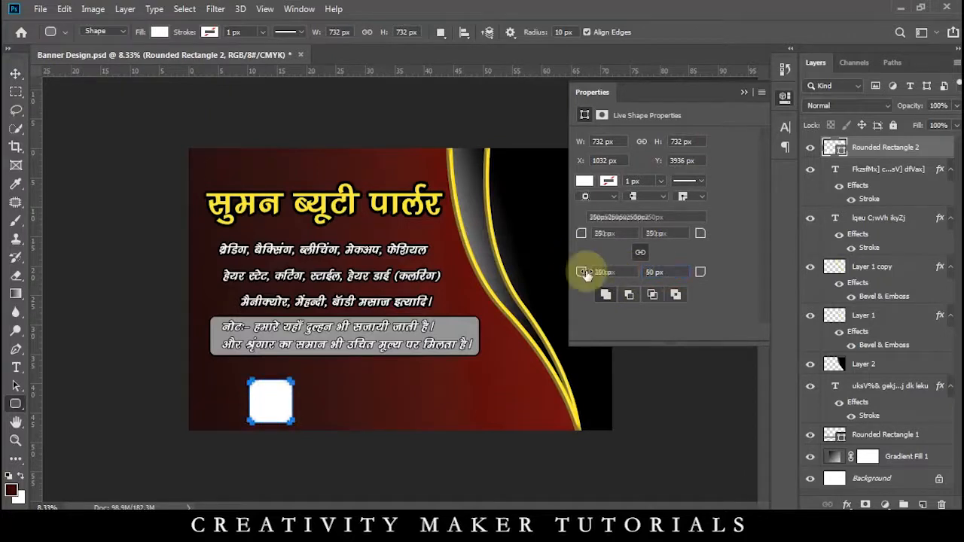
{"action": "left_click", "coordinate": [671, 273]}
{"action": "type", "text": "100"}
{"action": "key", "text": "Return"}
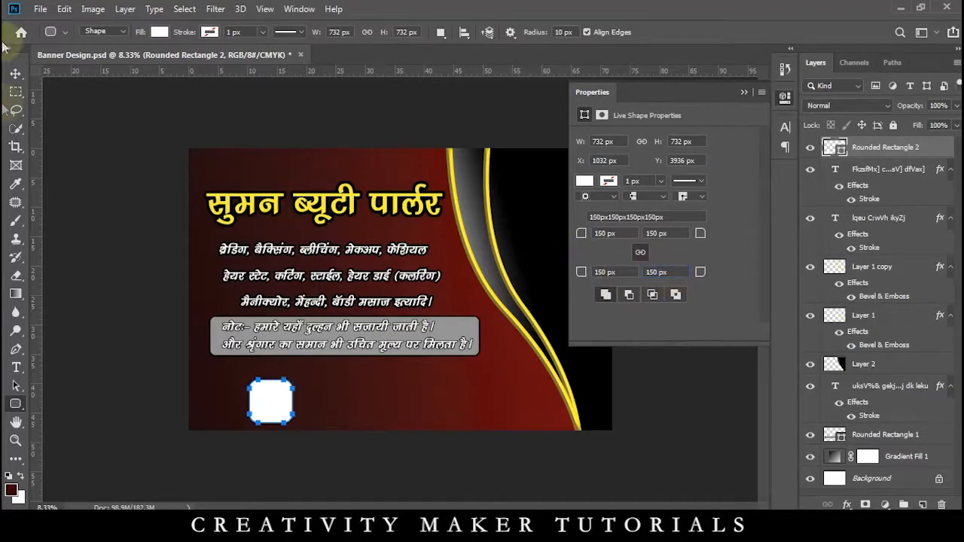
Rotate the white rounded square onto its corner as a diamond and place it below the left part of the note box
{"action": "left_click", "coordinate": [15, 73]}
{"action": "key", "text": "ctrl+plus"}
{"action": "key", "text": "ctrl+plus"}
{"action": "key", "text": "ctrl+plus"}
{"action": "left_click_drag", "start_coordinate": [337, 320], "coordinate": [423, 199]}
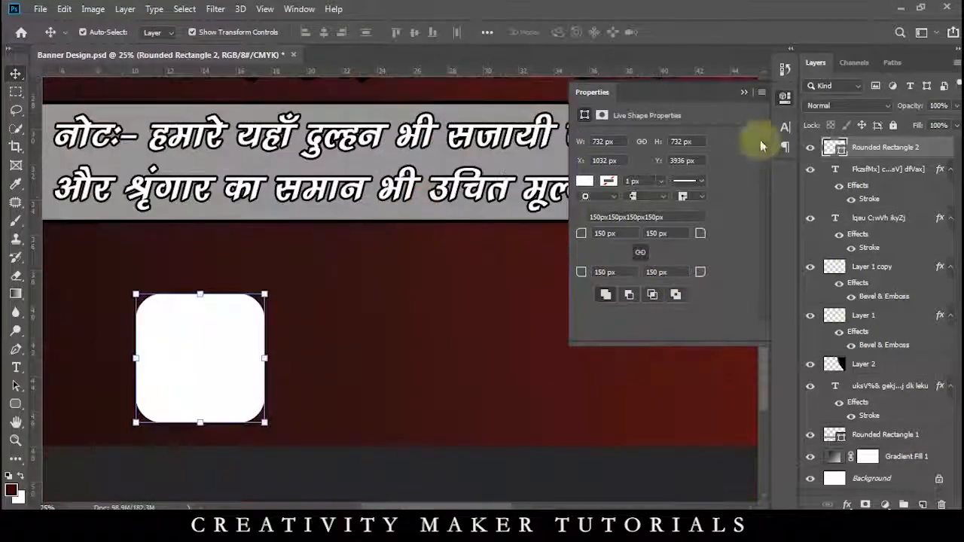
{"action": "left_click", "coordinate": [744, 92]}
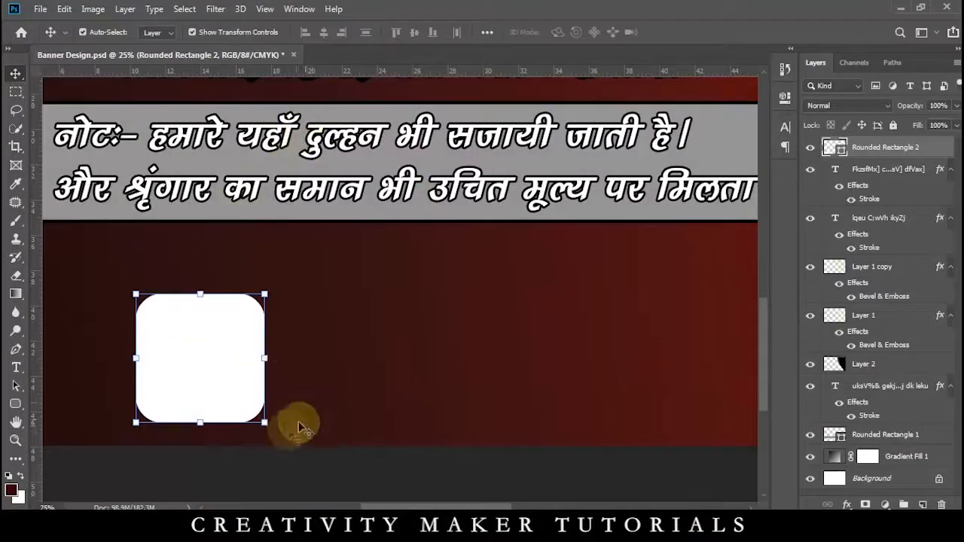
{"action": "left_click_drag", "start_coordinate": [274, 441], "coordinate": [217, 433]}
{"action": "key", "text": "Return"}
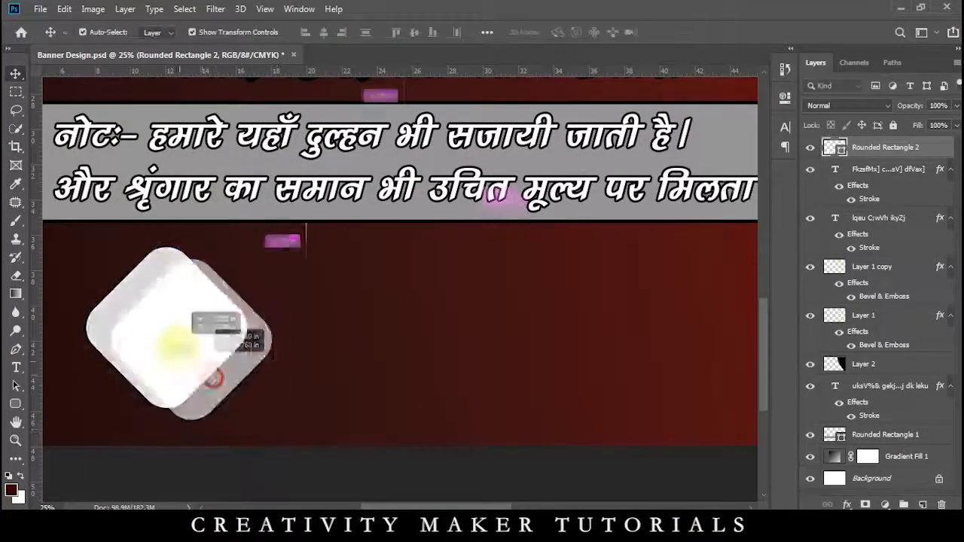
{"action": "key", "text": "ctrl+minus"}
{"action": "key", "text": "ctrl+minus"}
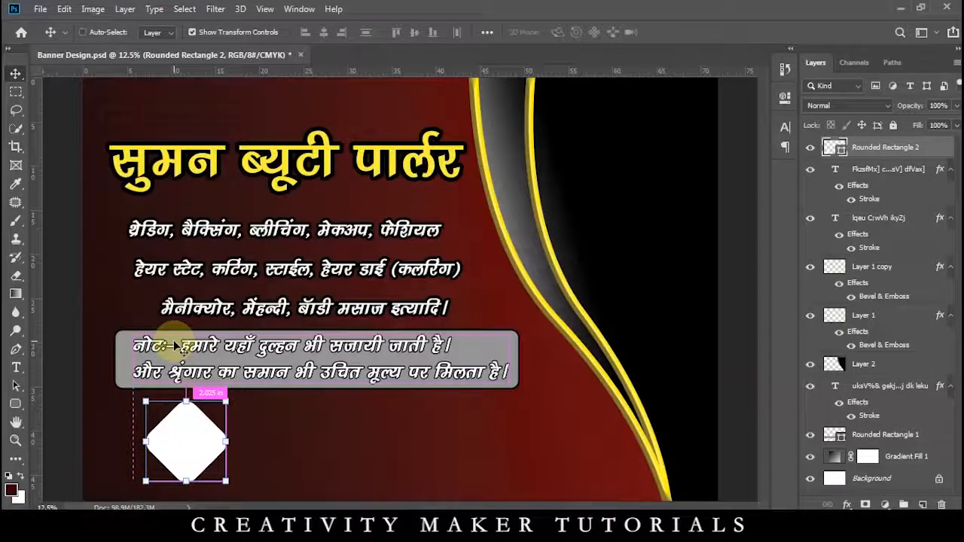
Move the title near the banner's top edge and the services text up beneath it
{"action": "key", "text": "ctrl+minus"}
{"action": "left_click_drag", "start_coordinate": [343, 196], "coordinate": [332, 175]}
{"action": "left_click_drag", "start_coordinate": [320, 281], "coordinate": [320, 256]}
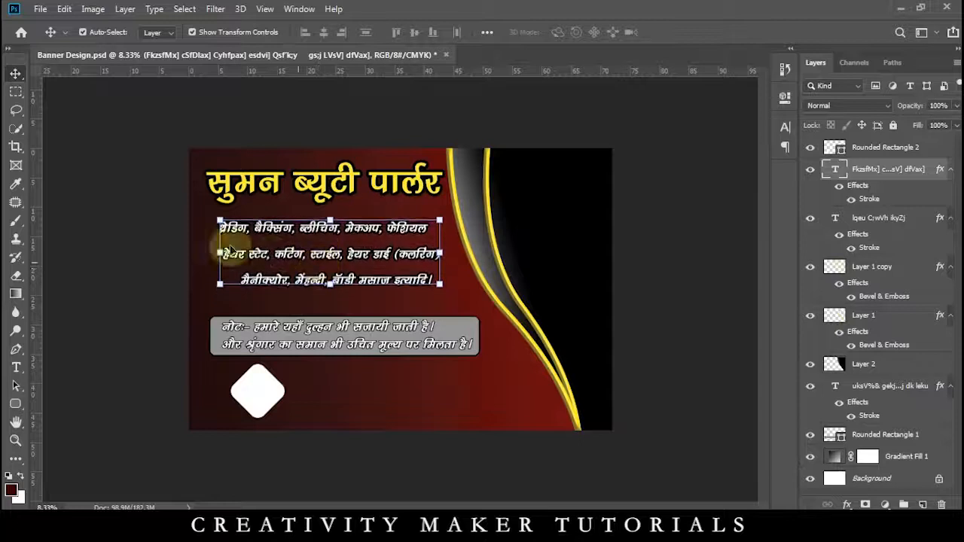
{"action": "left_click", "coordinate": [138, 260]}
Move the note text with its grey box up under the services text, and shift the white diamond up and left beneath it
{"action": "left_click", "coordinate": [879, 386]}
{"action": "left_click", "coordinate": [885, 435], "text": "ctrl"}
{"action": "left_click_drag", "start_coordinate": [717, 368], "coordinate": [708, 342]}
{"action": "left_click", "coordinate": [708, 341]}
{"action": "left_click_drag", "start_coordinate": [254, 388], "coordinate": [242, 373]}
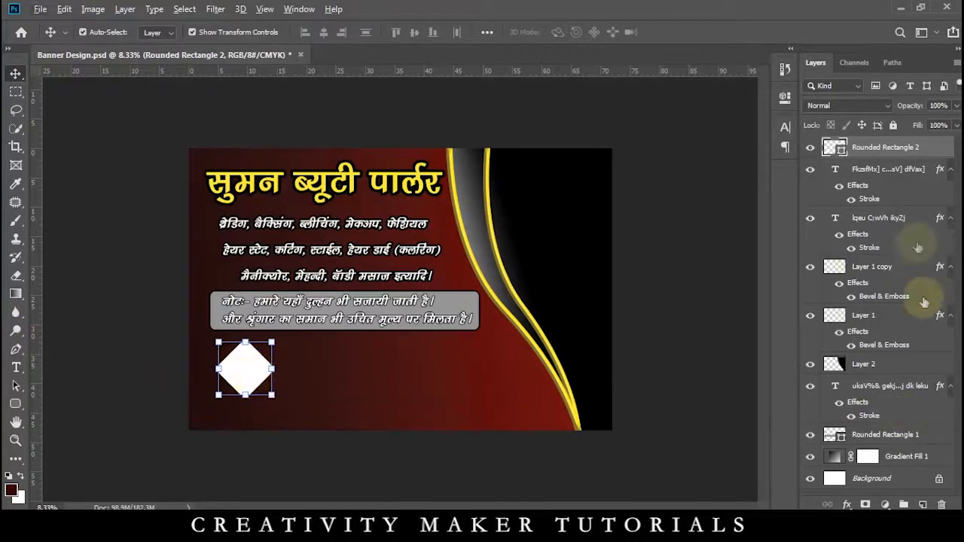
Add a black drop shadow to the white diamond with an angle of 138° and a distance of 45 px
{"action": "double_click", "coordinate": [938, 146]}
{"action": "left_click", "coordinate": [423, 376]}
{"action": "key", "text": "ctrl+plus"}
{"action": "key", "text": "ctrl+plus"}
{"action": "key", "text": "ctrl+plus"}
{"action": "left_click_drag", "start_coordinate": [113, 489], "coordinate": [359, 340]}
{"action": "left_click", "coordinate": [494, 380]}
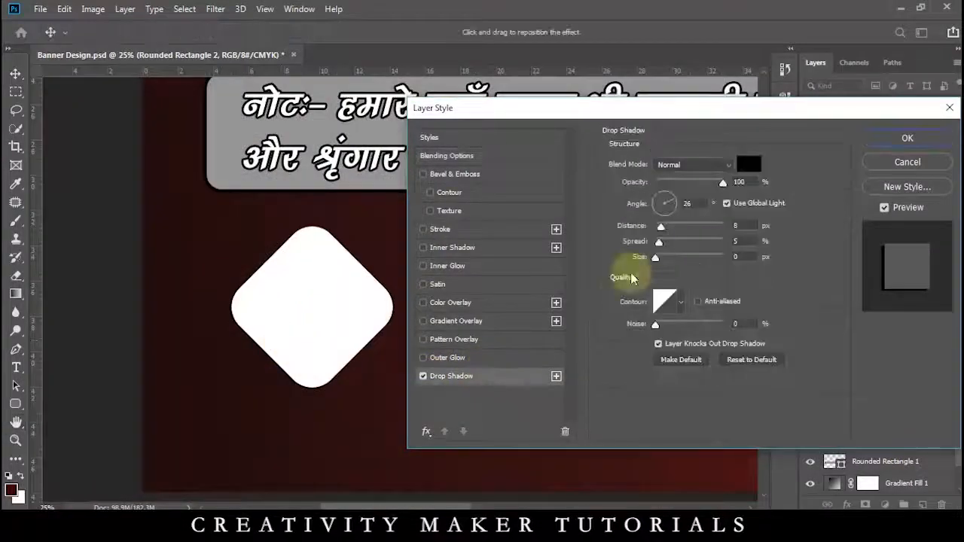
{"action": "left_click_drag", "start_coordinate": [662, 225], "coordinate": [689, 230]}
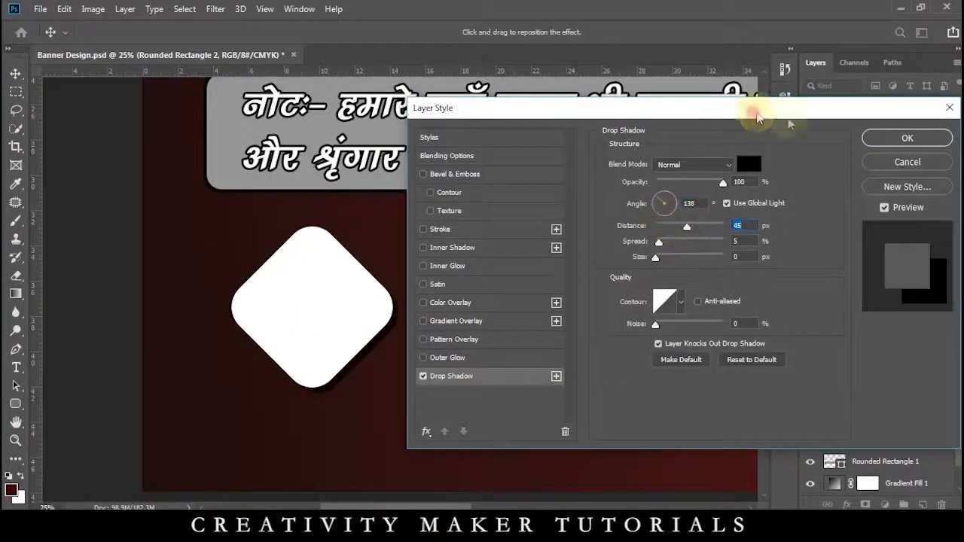
{"action": "left_click_drag", "start_coordinate": [753, 108], "coordinate": [810, 120]}
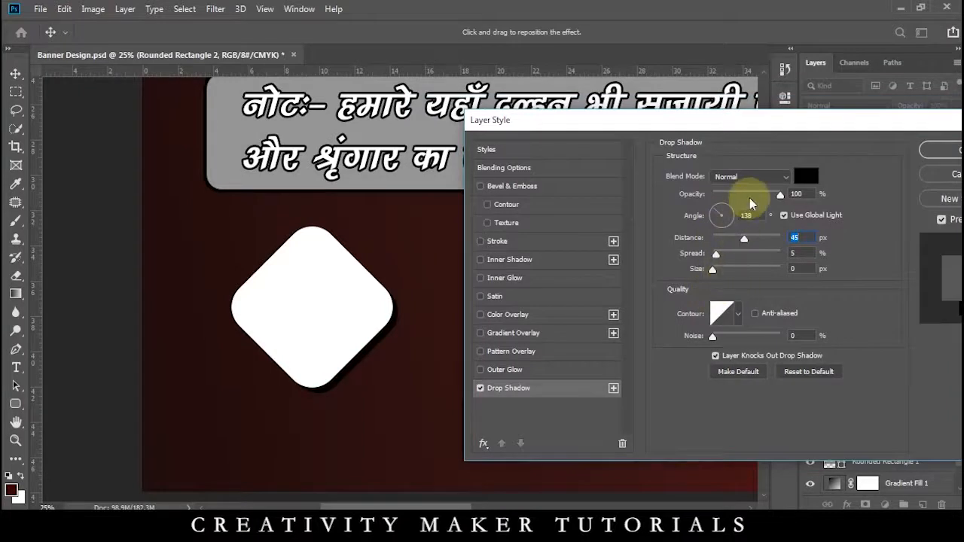
{"action": "left_click_drag", "start_coordinate": [712, 269], "coordinate": [744, 239]}
{"action": "left_click", "coordinate": [934, 149]}
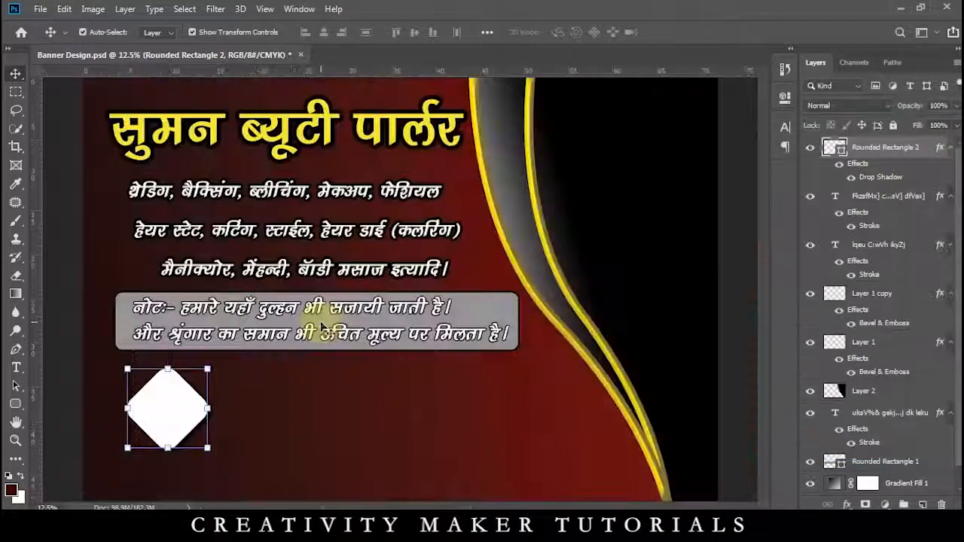
Duplicate the diamond into a row of five beneath the note box and shift the whole row slightly left
{"action": "left_click_drag", "start_coordinate": [179, 409], "coordinate": [546, 417]}
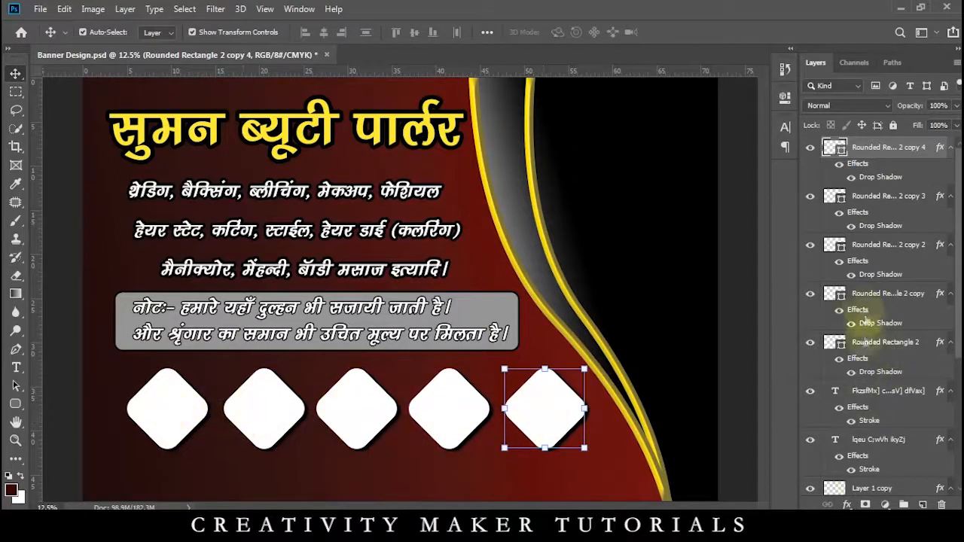
{"action": "left_click", "coordinate": [861, 345], "text": "shift"}
{"action": "key", "text": "shift+Left"}
{"action": "key", "text": "shift+Left"}
{"action": "key", "text": "shift+Left"}
{"action": "key", "text": "shift+Left"}
{"action": "key", "text": "shift+Left"}
{"action": "key", "text": "shift+Left"}
{"action": "key", "text": "shift+Left"}
{"action": "key", "text": "shift+Left"}
{"action": "key", "text": "shift+Left"}
{"action": "key", "text": "shift+Left"}
{"action": "key", "text": "shift+Left"}
{"action": "key", "text": "shift+Left"}
{"action": "key", "text": "shift+Left"}
{"action": "key", "text": "shift+Left"}
{"action": "key", "text": "shift+Left"}
{"action": "key", "text": "shift+Left"}
{"action": "key", "text": "shift+Left"}
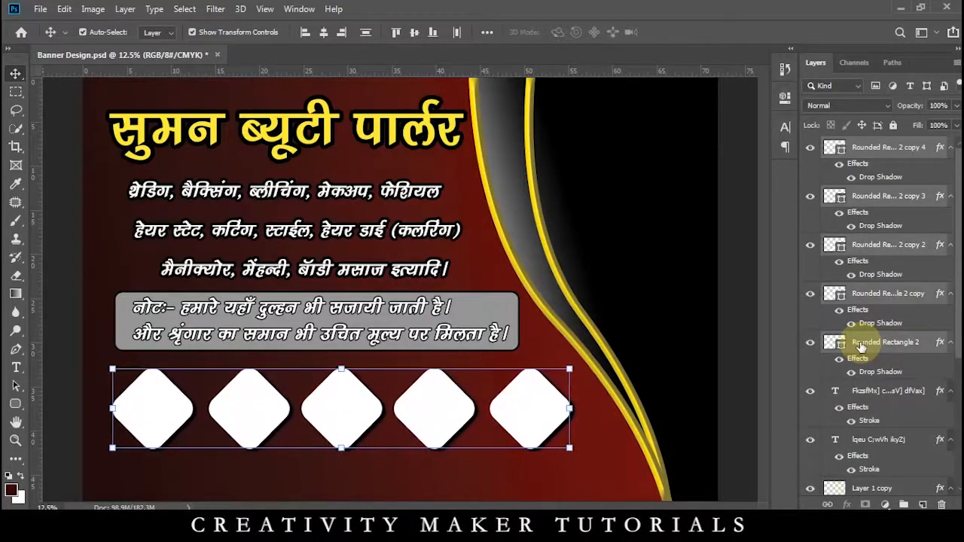
Deselect the diamonds and save the banner document
{"action": "left_click", "coordinate": [738, 329]}
{"action": "key", "text": "ctrl+minus"}
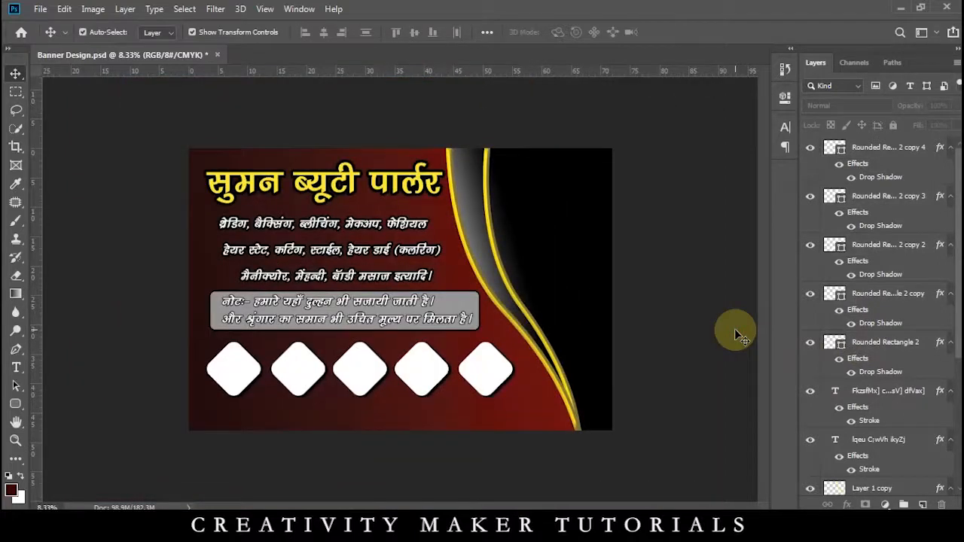
{"action": "mouse_move", "coordinate": [365, 525]}
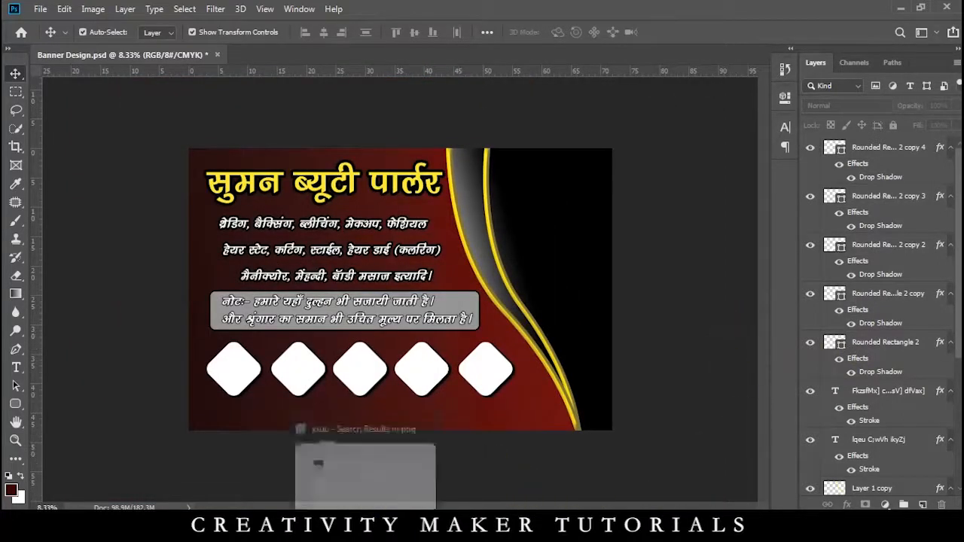
{"action": "key", "text": "ctrl+s"}
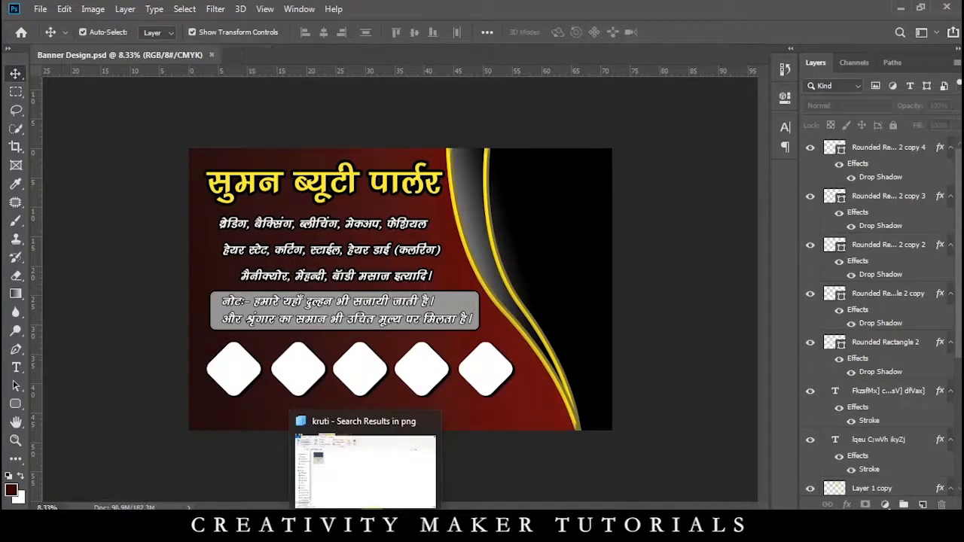
Switch to File Explorer and place the kisspng-lakmxe9-cosmetics image from the Bannner folder over the first diamond
{"action": "left_click", "coordinate": [369, 490]}
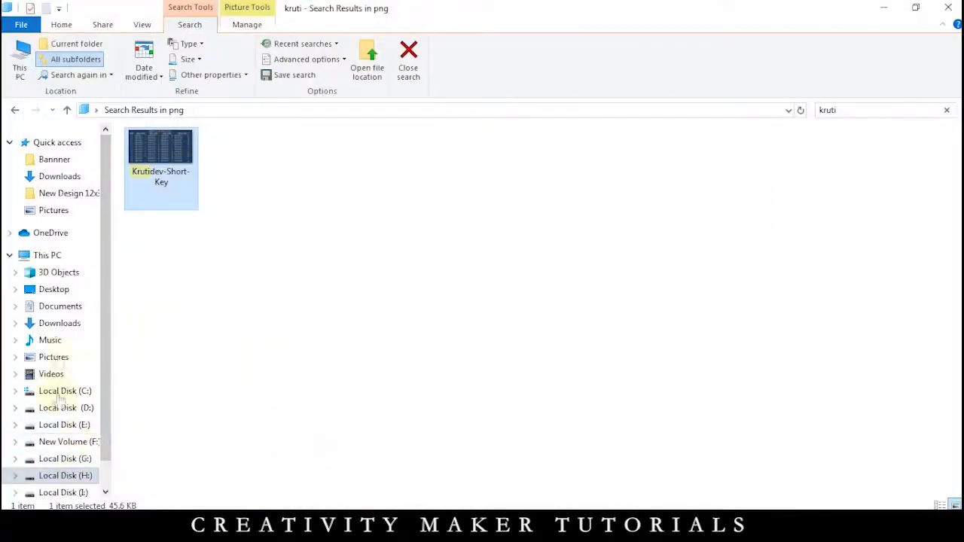
{"action": "left_click", "coordinate": [53, 160]}
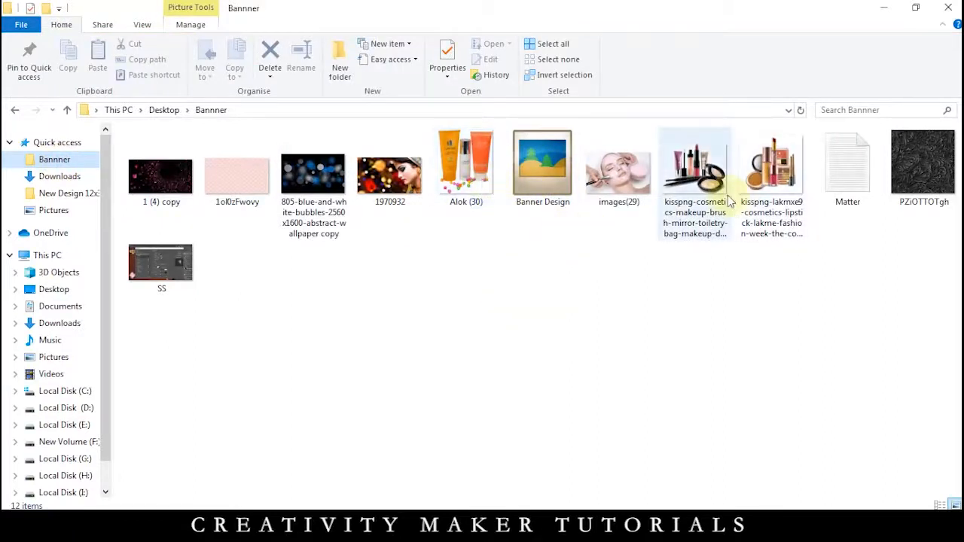
{"action": "left_click_drag", "start_coordinate": [765, 177], "coordinate": [226, 369]}
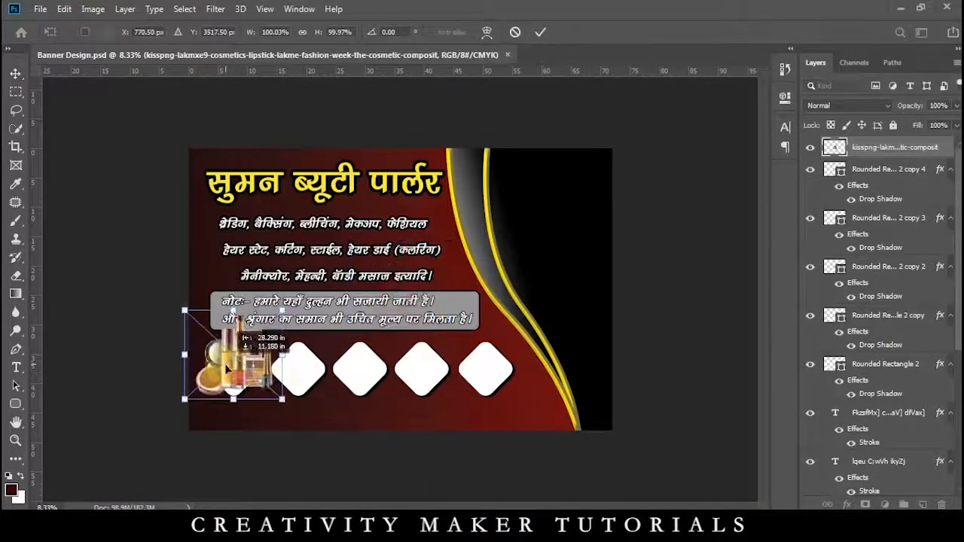
Scale the cosmetics image down to fit centred inside the first diamond and move its layer directly above Rounded Rectangle 2
{"action": "left_click_drag", "start_coordinate": [281, 398], "coordinate": [603, 279]}
{"action": "key", "text": "ctrl+plus"}
{"action": "key", "text": "ctrl+plus"}
{"action": "key", "text": "ctrl+plus"}
{"action": "left_click_drag", "start_coordinate": [284, 280], "coordinate": [276, 312]}
{"action": "left_click_drag", "start_coordinate": [333, 362], "coordinate": [300, 348]}
{"action": "left_click_drag", "start_coordinate": [267, 308], "coordinate": [279, 311]}
{"action": "key", "text": "Return"}
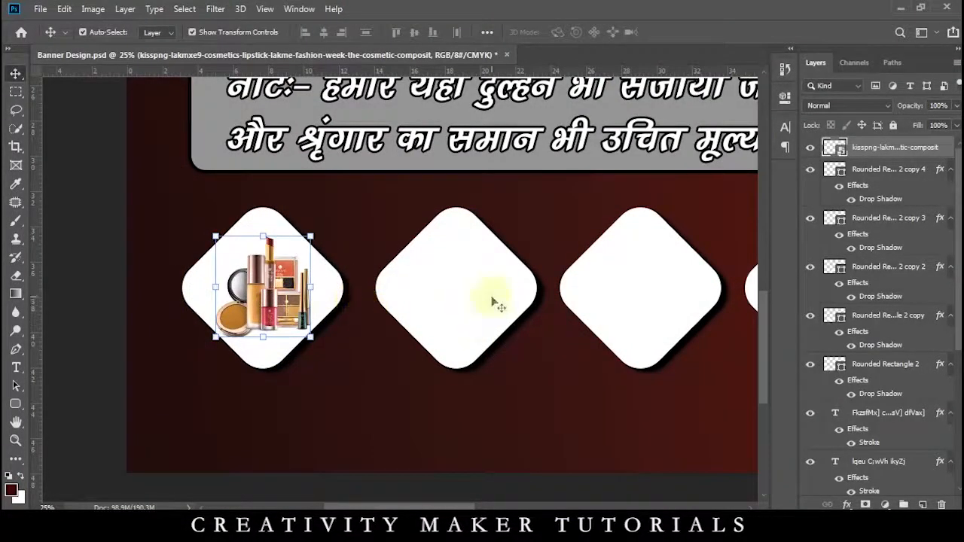
{"action": "left_click_drag", "start_coordinate": [882, 153], "coordinate": [896, 352]}
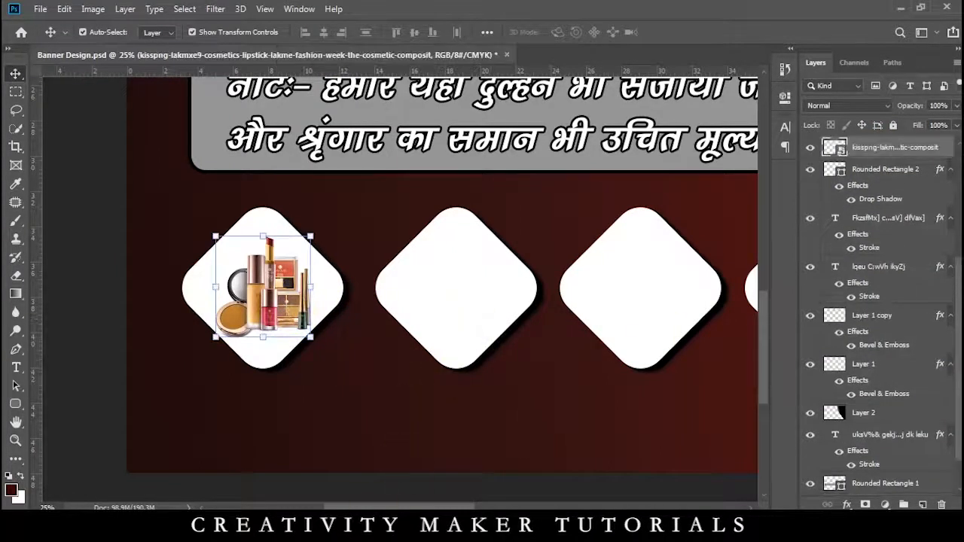
Place images(29) from the Bannner folder above the second diamond's layer and enlarge it to about 184% to cover that diamond
{"action": "left_click", "coordinate": [376, 525]}
{"action": "left_click_drag", "start_coordinate": [619, 172], "coordinate": [424, 343]}
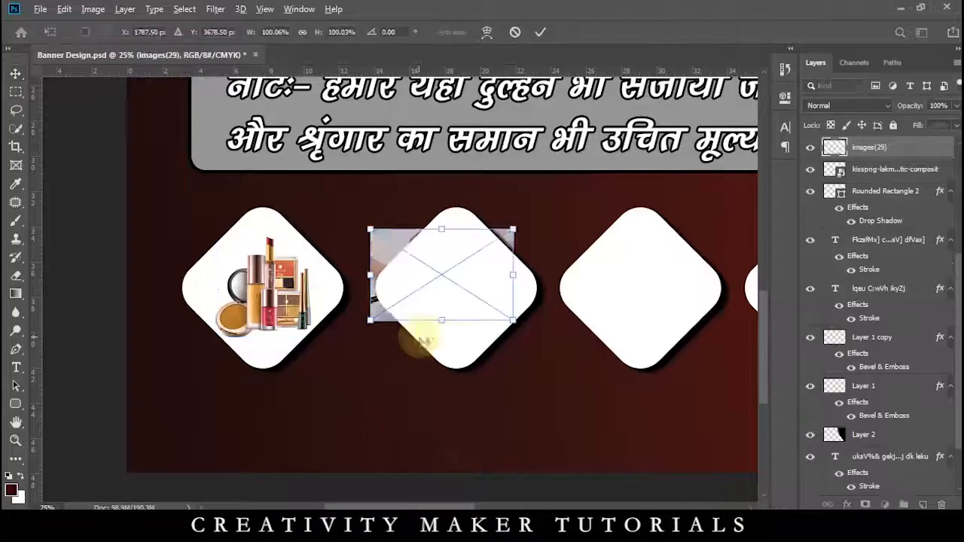
{"action": "key", "text": "Return"}
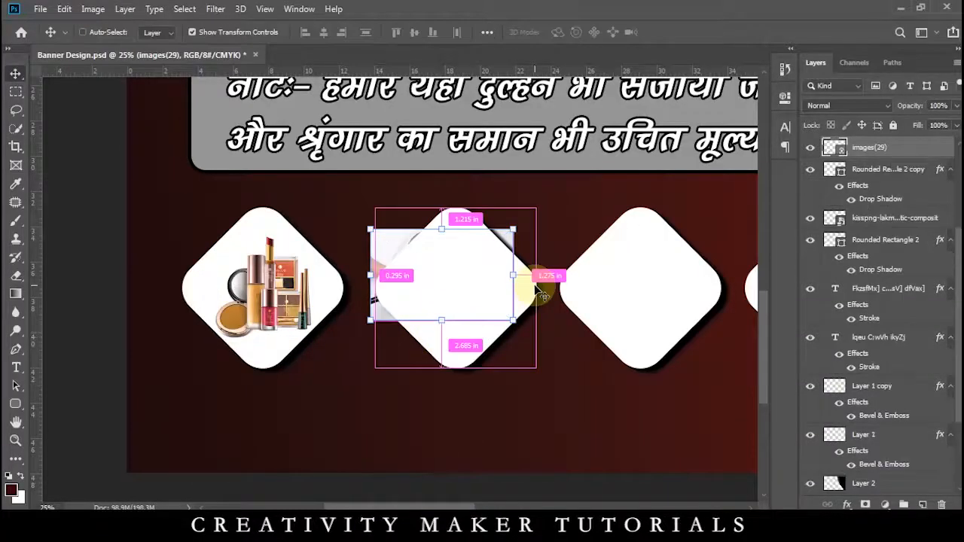
{"action": "left_click_drag", "start_coordinate": [539, 348], "coordinate": [545, 350]}
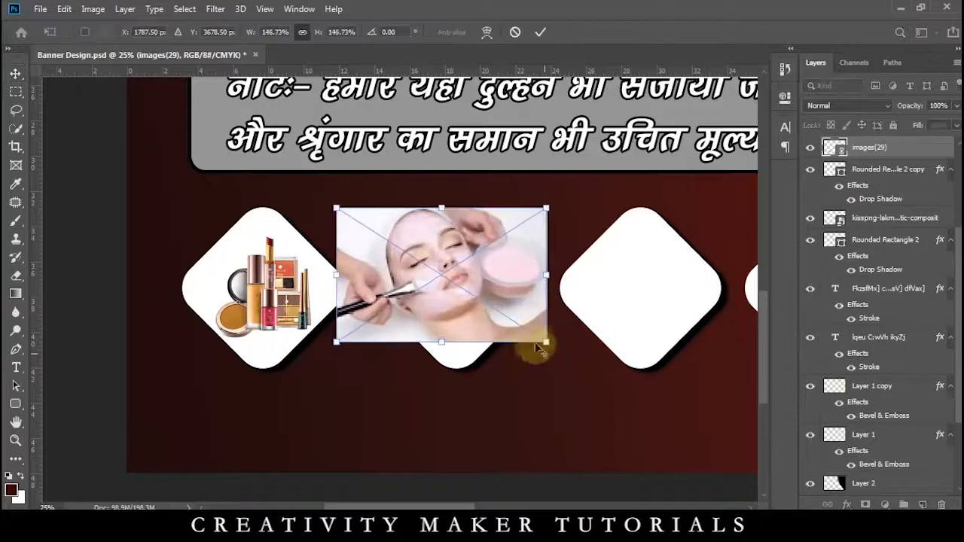
{"action": "left_click_drag", "start_coordinate": [496, 294], "coordinate": [510, 321]}
{"action": "left_click_drag", "start_coordinate": [559, 368], "coordinate": [586, 387]}
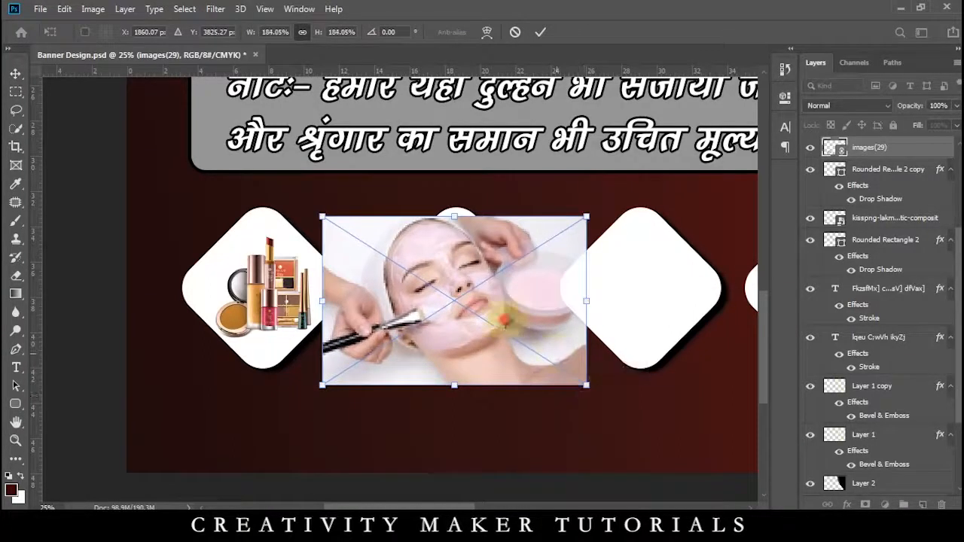
{"action": "left_click_drag", "start_coordinate": [501, 320], "coordinate": [511, 312]}
{"action": "key", "text": "Return"}
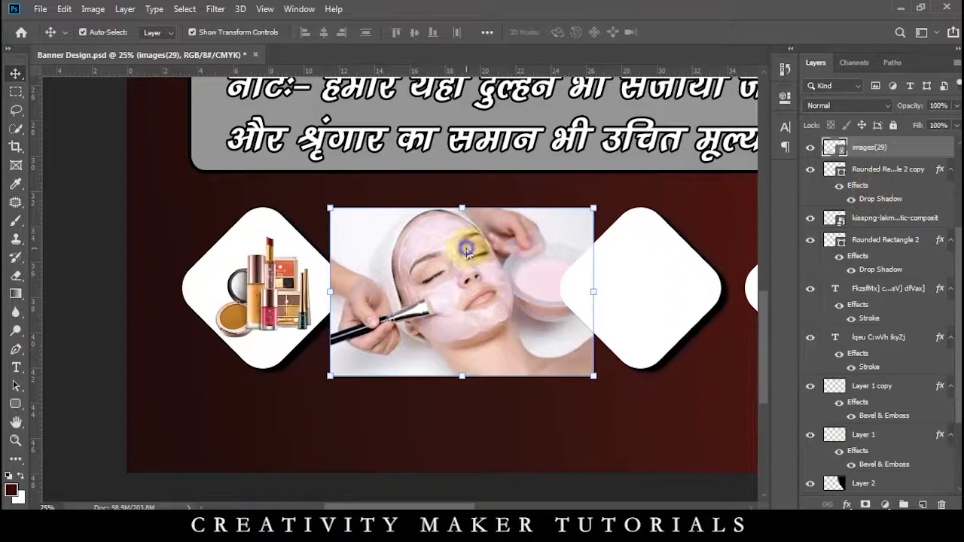
Clip the facial photo to the second diamond with a clipping mask and nudge it slightly up and to the right
{"action": "left_click", "coordinate": [490, 263]}
{"action": "right_click", "coordinate": [865, 168]}
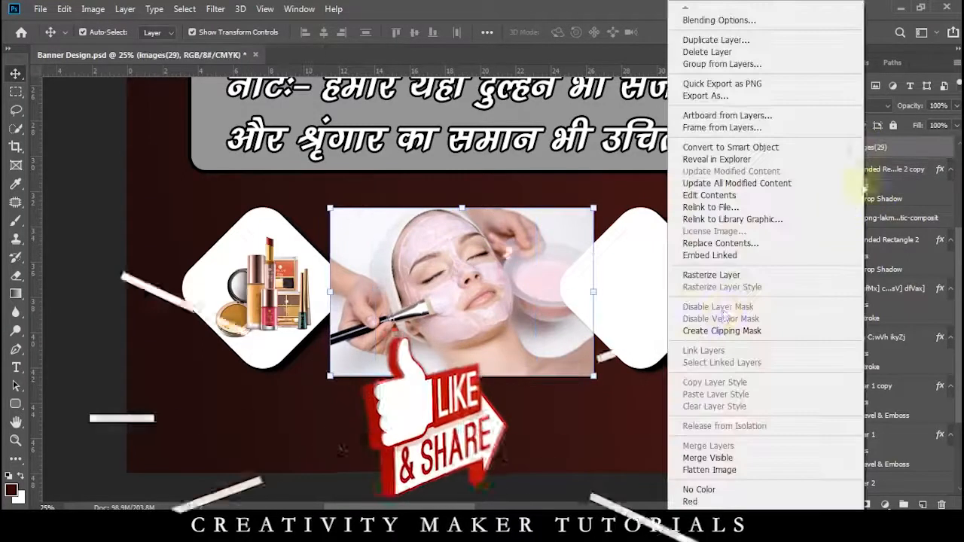
{"action": "left_click", "coordinate": [721, 330]}
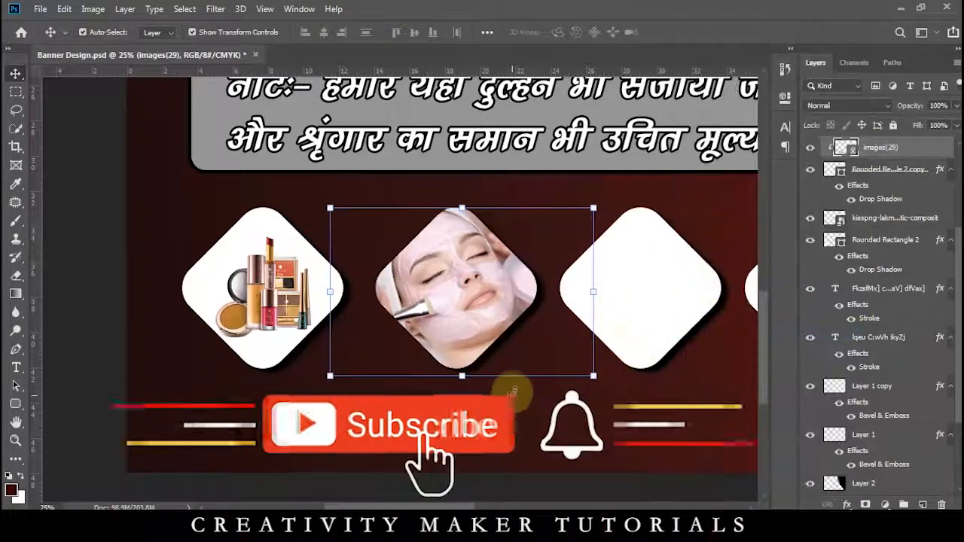
{"action": "key", "text": "shift+Up"}
{"action": "key", "text": "shift+Up"}
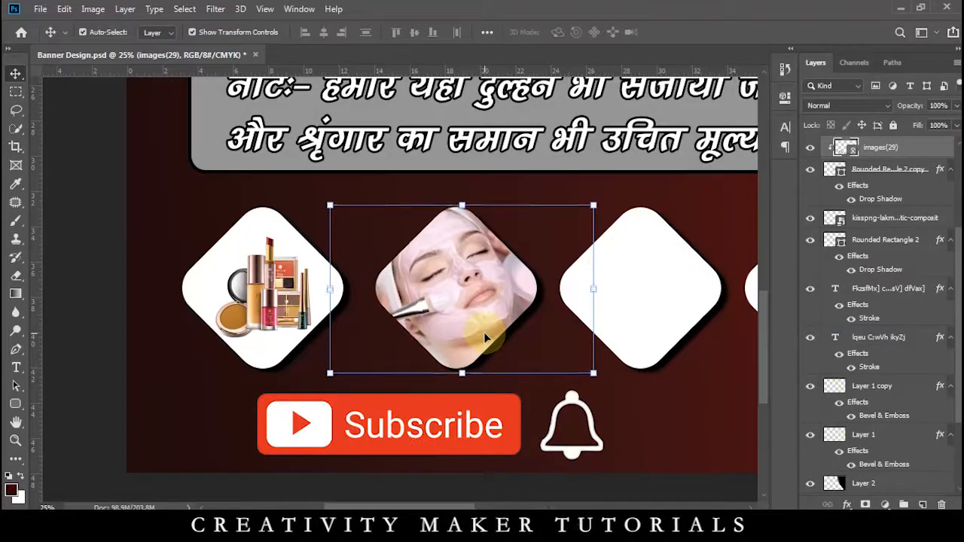
{"action": "key", "text": "shift+Right"}
{"action": "key", "text": "shift+Right"}
{"action": "key", "text": "shift+Right"}
{"action": "key", "text": "shift+Right"}
{"action": "key", "text": "shift+Right"}
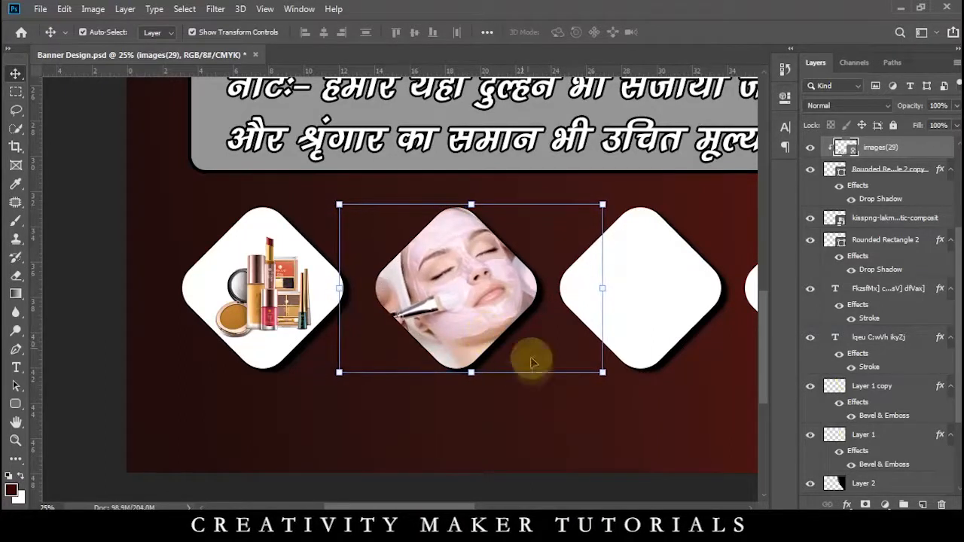
Place the kisspng-cosmetics-makeup-brush image from the Bannner folder inside the third diamond, scaled to about 81%
{"action": "scroll", "coordinate": [452, 394], "scroll_direction": "right", "scroll_amount": 5}
{"action": "left_click", "coordinate": [440, 284]}
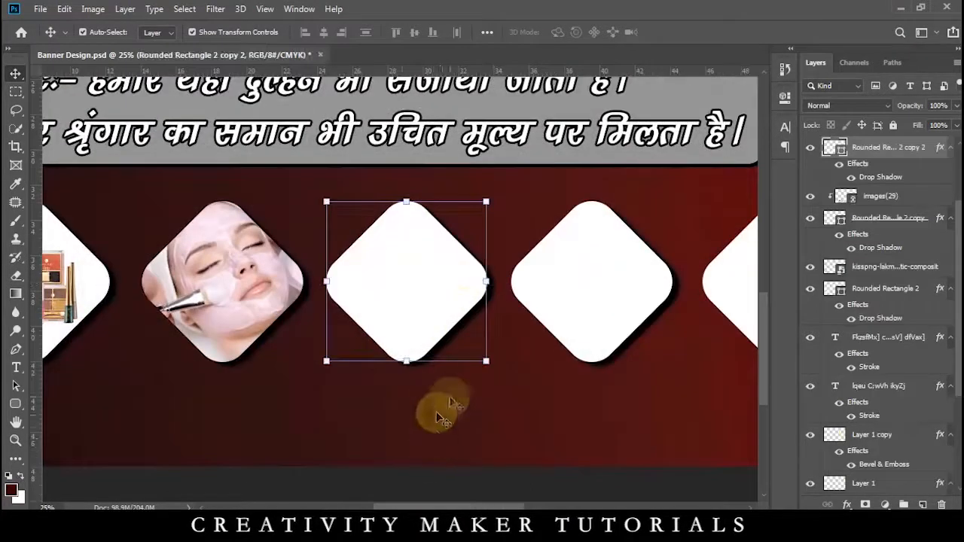
{"action": "left_click", "coordinate": [377, 524]}
{"action": "left_click_drag", "start_coordinate": [689, 215], "coordinate": [550, 310]}
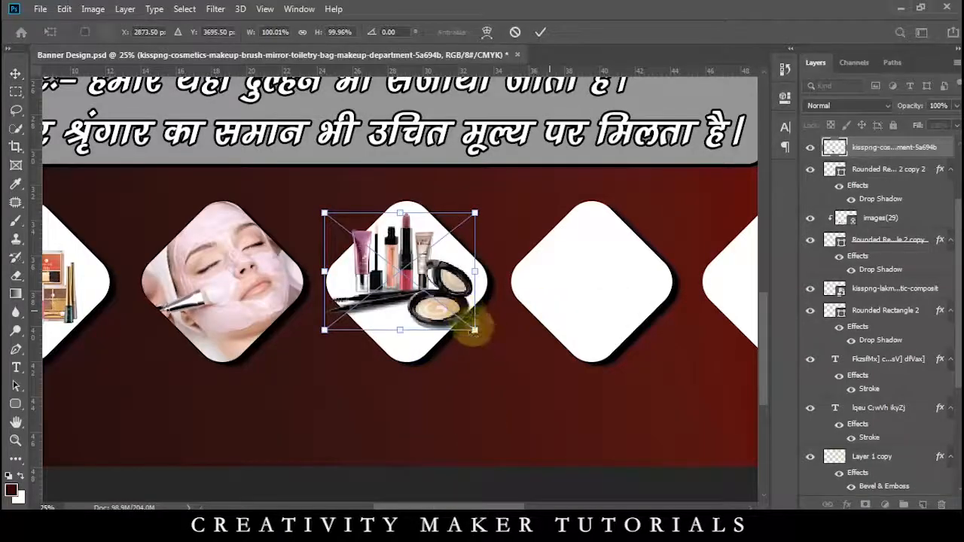
{"action": "mouse_move", "coordinate": [473, 331]}
{"action": "left_mouse_down"}
{"action": "mouse_move", "coordinate": [451, 319]}
{"action": "mouse_move", "coordinate": [459, 323]}
{"action": "left_mouse_up"}
{"action": "left_click_drag", "start_coordinate": [426, 281], "coordinate": [434, 294]}
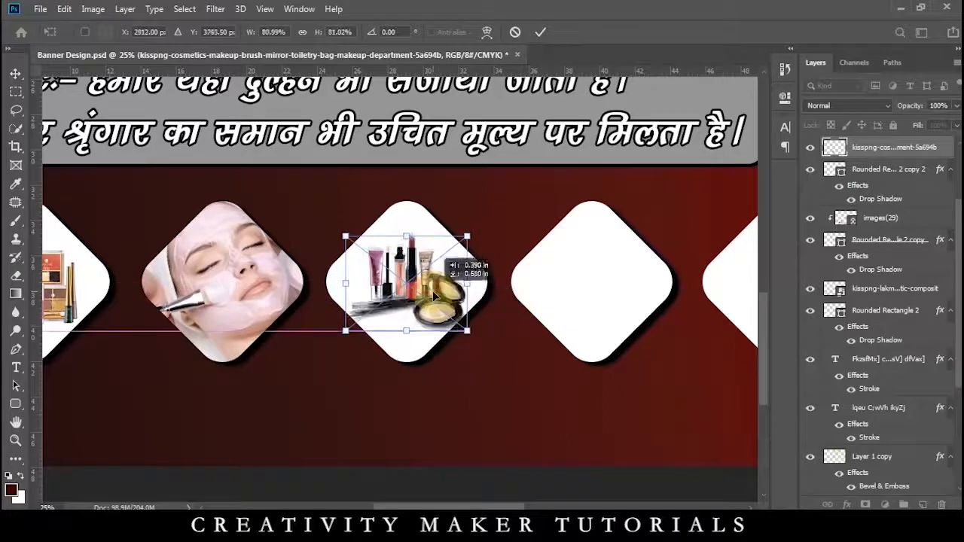
{"action": "key", "text": "Return"}
Move the makeup products image slightly up to centre it within the third diamond
{"action": "key", "text": "ctrl+plus"}
{"action": "key", "text": "ctrl+plus"}
{"action": "key", "text": "ctrl+plus"}
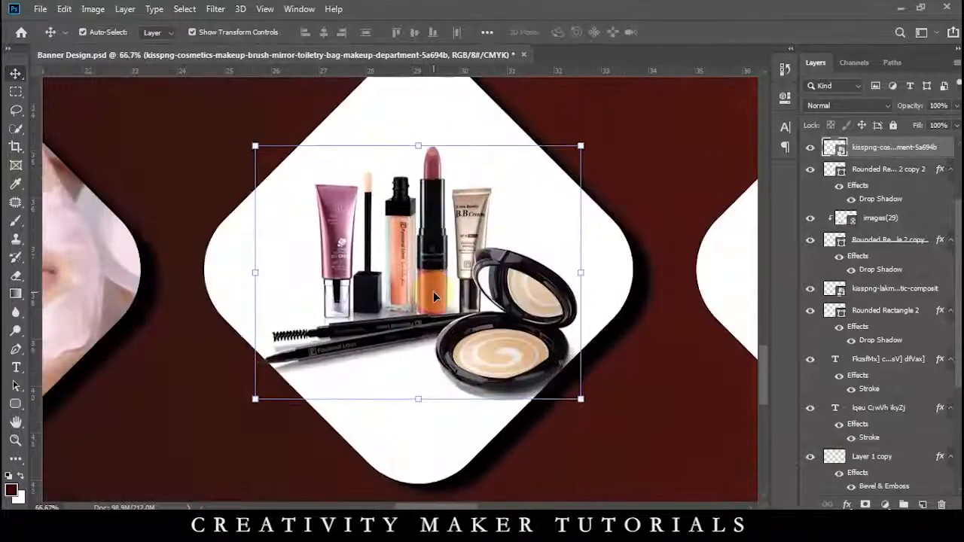
{"action": "left_click_drag", "start_coordinate": [432, 298], "coordinate": [433, 292]}
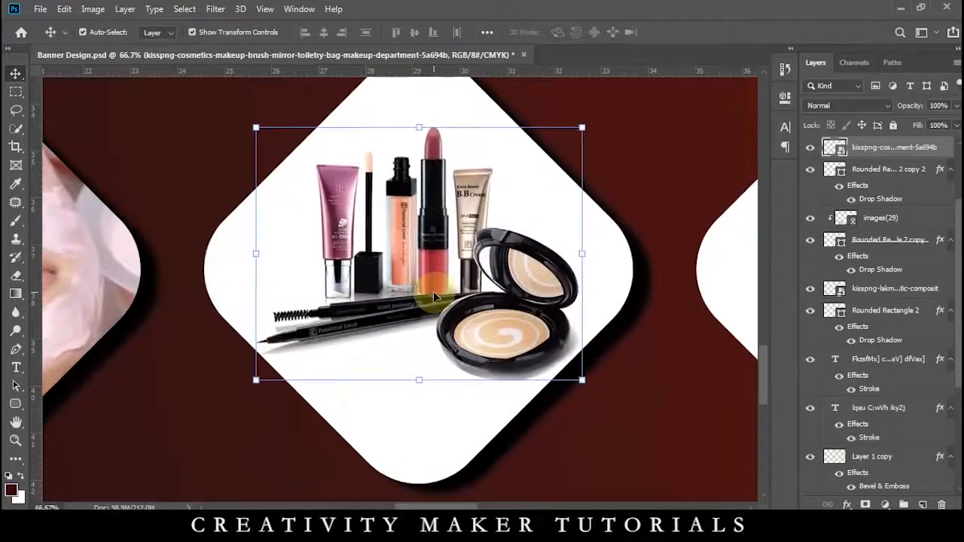
Place the orange cosmetic tubes image from the Bannner folder on the fifth diamond, with its layer above the diamond's
{"action": "key", "text": "ctrl+minus"}
{"action": "key", "text": "ctrl+minus"}
{"action": "key", "text": "ctrl+minus"}
{"action": "key", "text": "ctrl+minus"}
{"action": "key", "text": "ctrl+minus"}
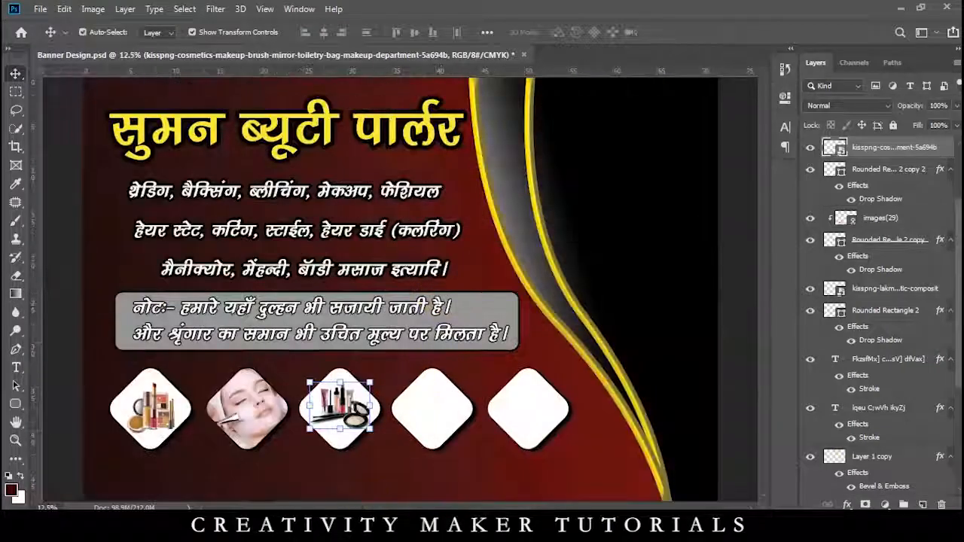
{"action": "left_click", "coordinate": [416, 516]}
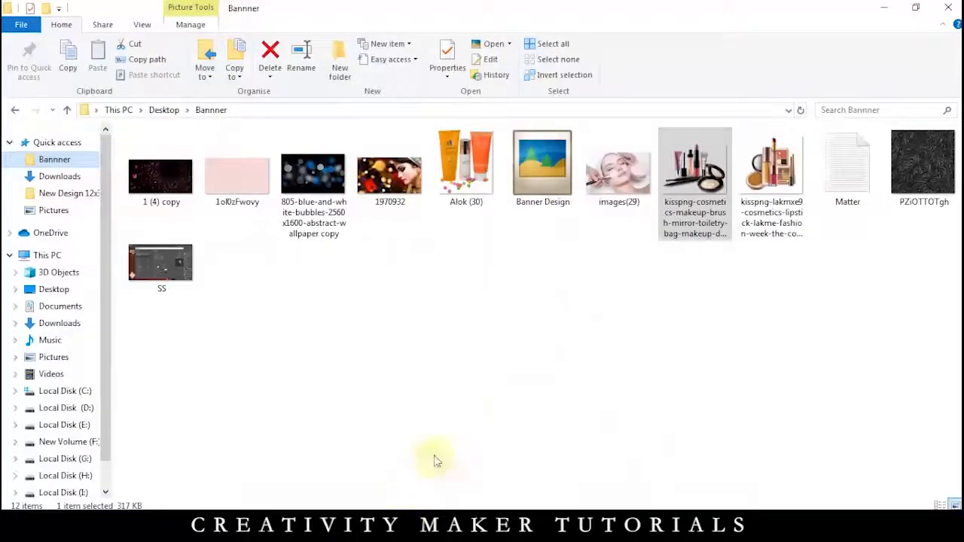
{"action": "left_click_drag", "start_coordinate": [464, 218], "coordinate": [522, 415]}
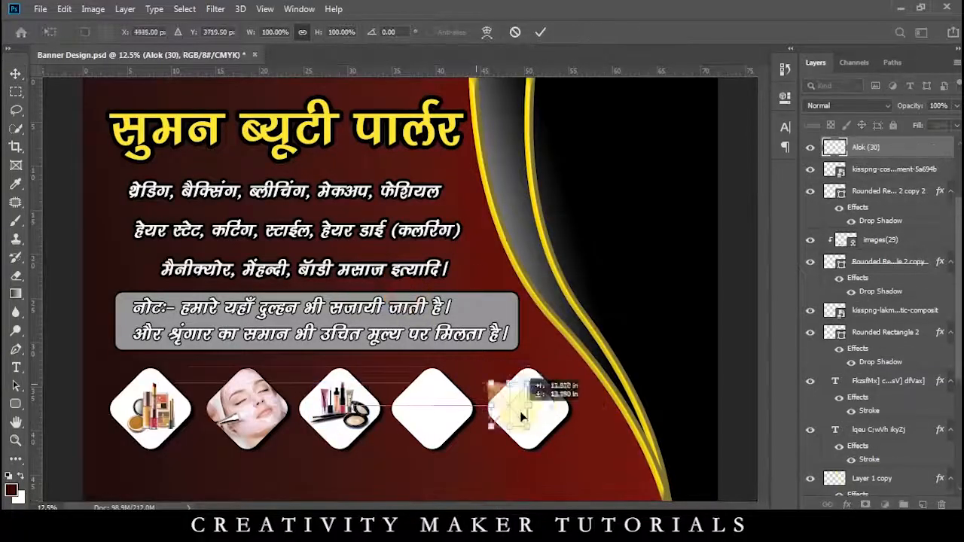
{"action": "key", "text": "Return"}
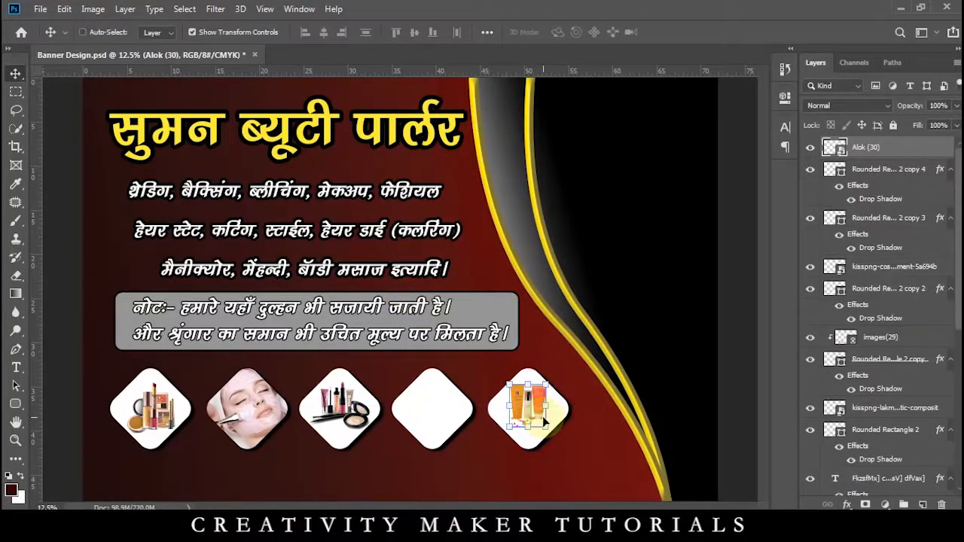
Enlarge the cosmetic tubes image within the fifth diamond and nudge it down to centre it
{"action": "key", "text": "ctrl+plus"}
{"action": "key", "text": "ctrl+plus"}
{"action": "key", "text": "ctrl+plus"}
{"action": "left_click_drag", "start_coordinate": [522, 401], "coordinate": [440, 299]}
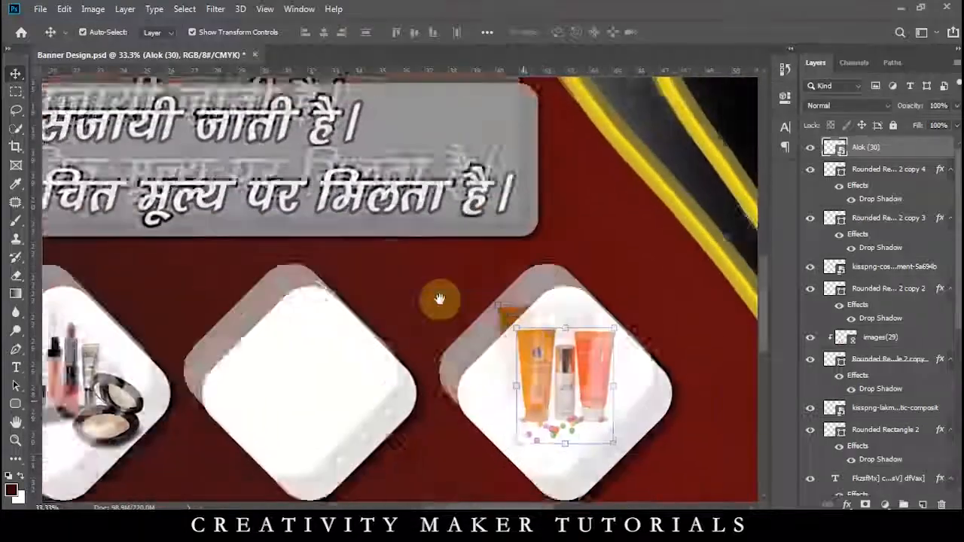
{"action": "left_click_drag", "start_coordinate": [577, 399], "coordinate": [591, 413]}
{"action": "left_click_drag", "start_coordinate": [548, 354], "coordinate": [551, 361]}
{"action": "key", "text": "Return"}
{"action": "key", "text": "shift+Down"}
{"action": "key", "text": "shift+Down"}
{"action": "key", "text": "shift+Down"}
{"action": "key", "text": "shift+Down"}
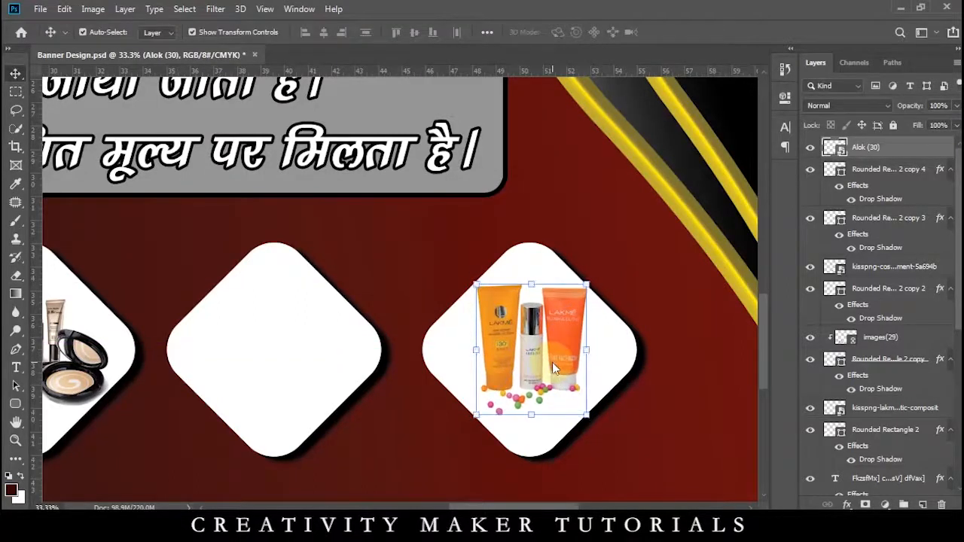
{"action": "left_click", "coordinate": [663, 258]}
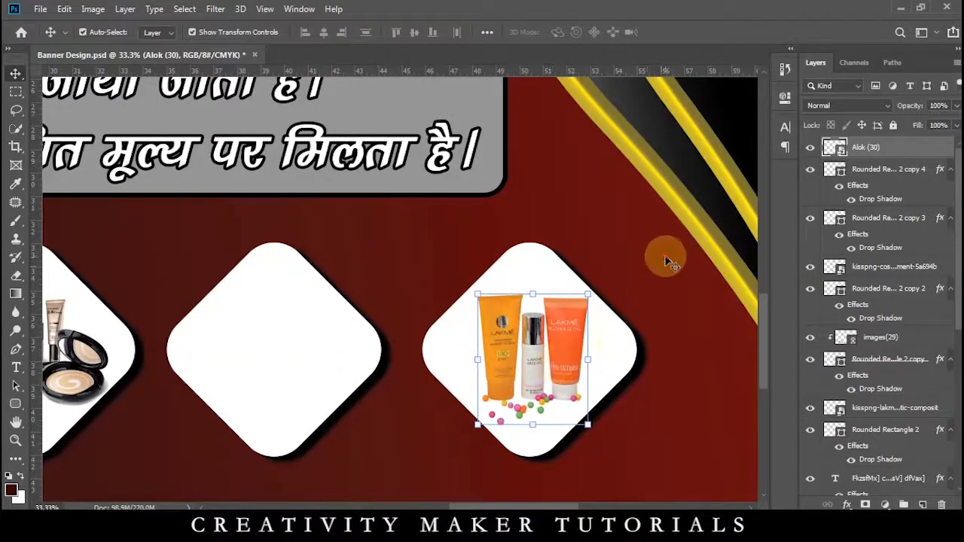
Open the mehendi-design-hd-photo-ima image from the Wedding Png Frame folder as its own document in Photoshop
{"action": "key", "text": "ctrl+minus"}
{"action": "key", "text": "ctrl+minus"}
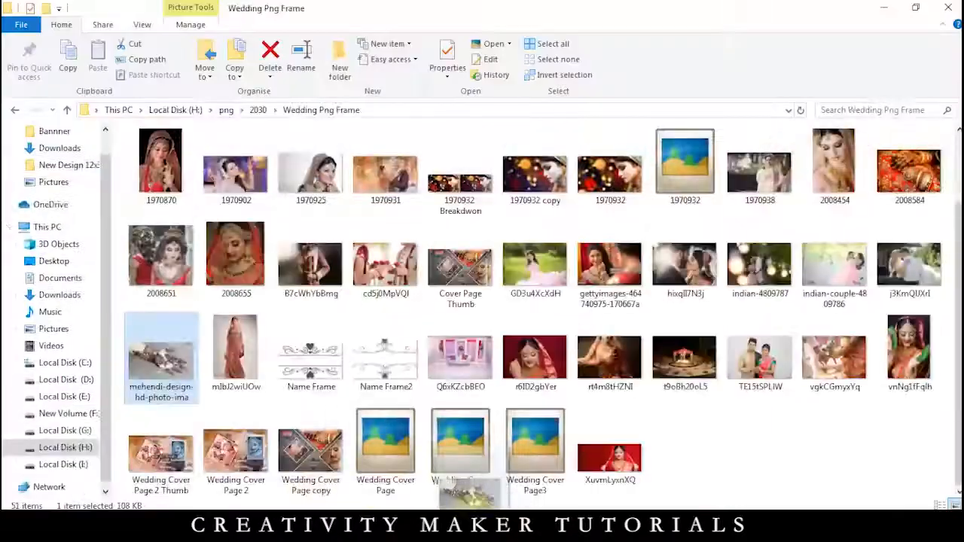
{"action": "left_click_drag", "start_coordinate": [470, 501], "coordinate": [563, 9]}
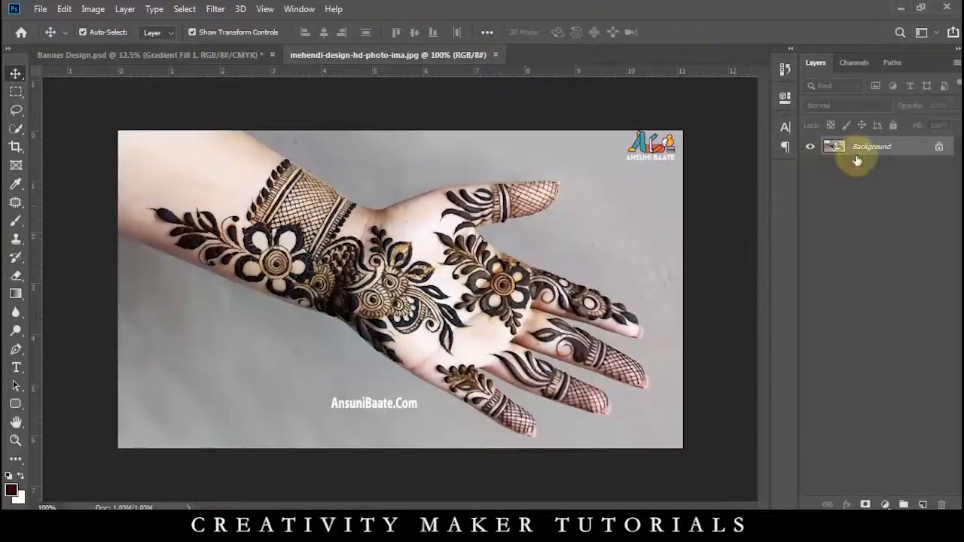
Convert the mehendi photo's background into a regular layer and select the hand and forearm using Select Subject and Quick Selection
{"action": "double_click", "coordinate": [860, 155]}
{"action": "left_click", "coordinate": [595, 146]}
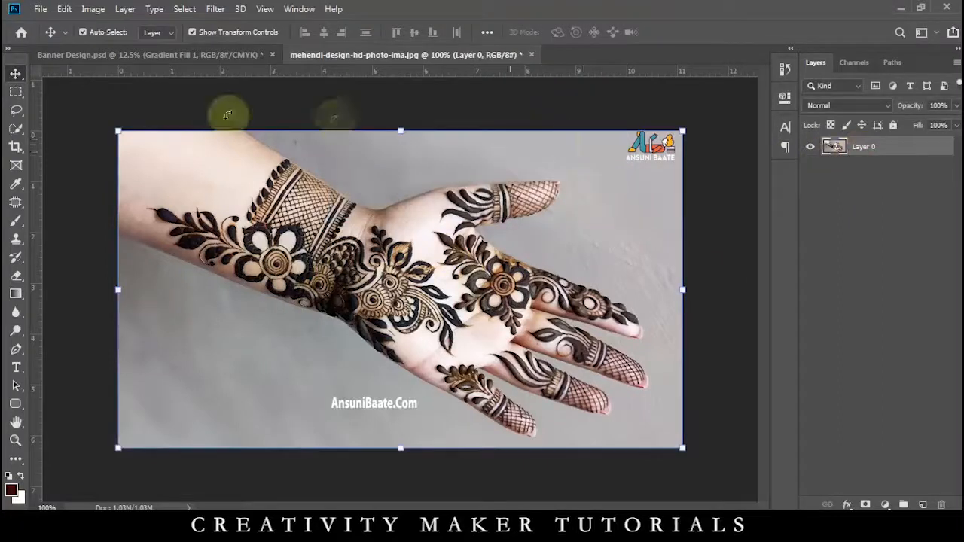
{"action": "left_click", "coordinate": [16, 128]}
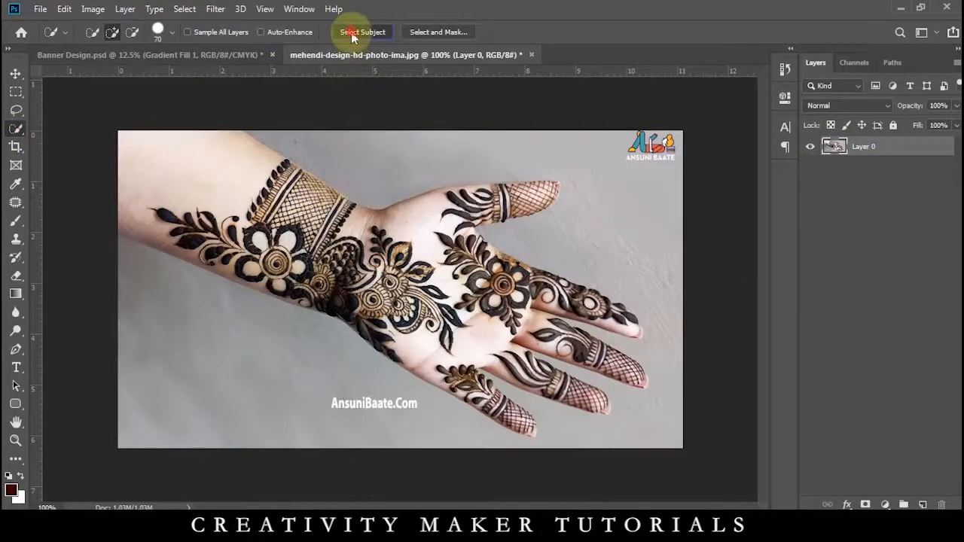
{"action": "mouse_move", "coordinate": [284, 241]}
{"action": "left_mouse_down"}
{"action": "mouse_move", "coordinate": [118, 198]}
{"action": "mouse_move", "coordinate": [144, 187]}
{"action": "mouse_move", "coordinate": [131, 185]}
{"action": "left_mouse_up"}
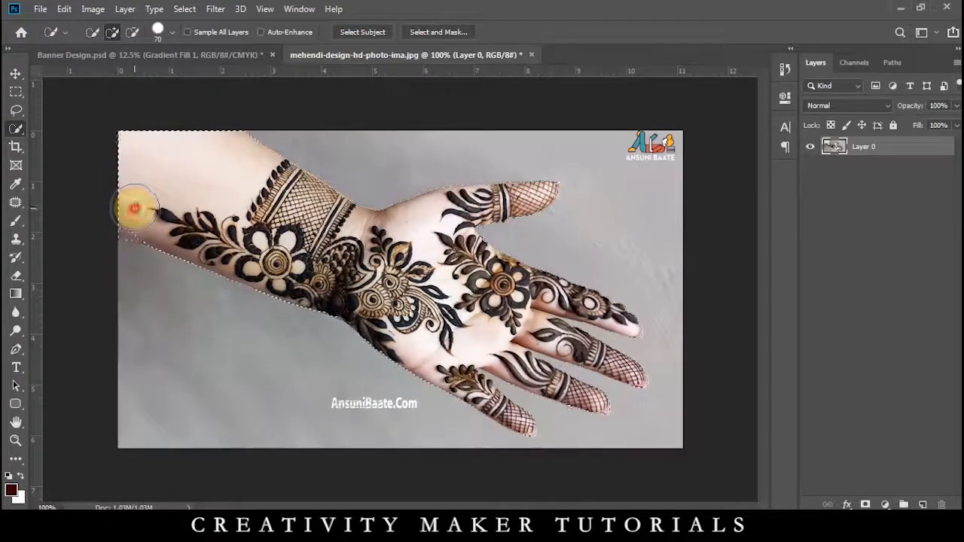
Refine the hand selection along the fingers, removing the grey gaps between them and adding missed mehendi edges with a small Quick Selection brush
{"action": "key", "text": "ctrl+plus"}
{"action": "key", "text": "ctrl+plus"}
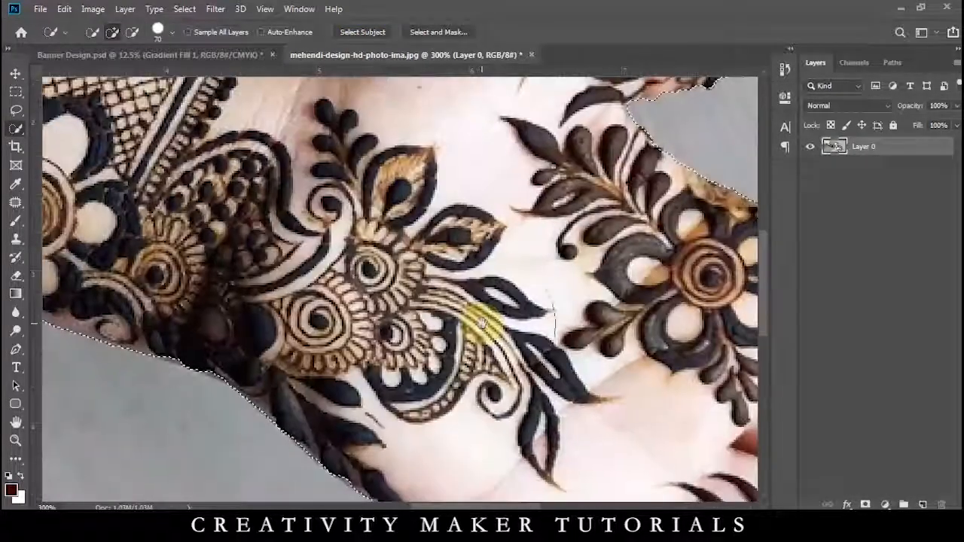
{"action": "left_click_drag", "start_coordinate": [556, 484], "coordinate": [320, 240]}
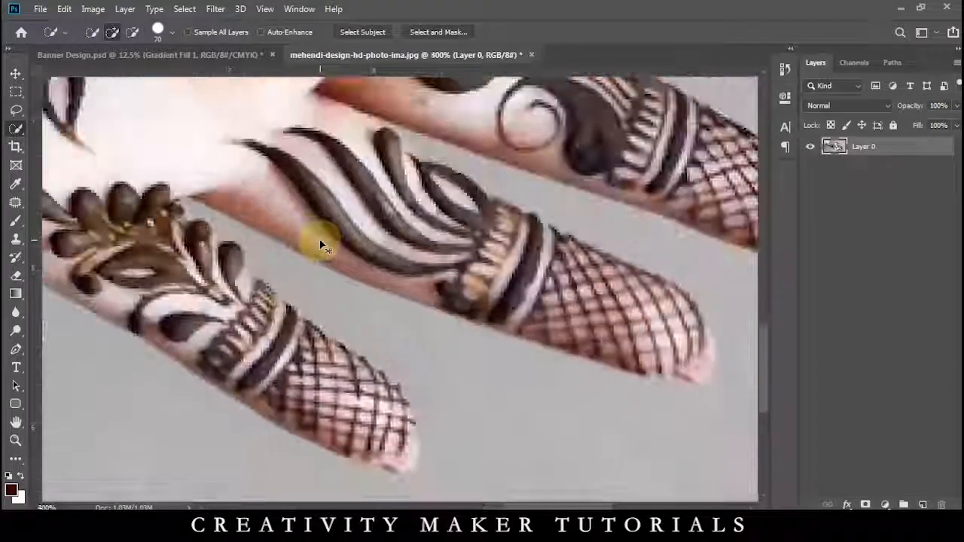
{"action": "left_click", "coordinate": [316, 339]}
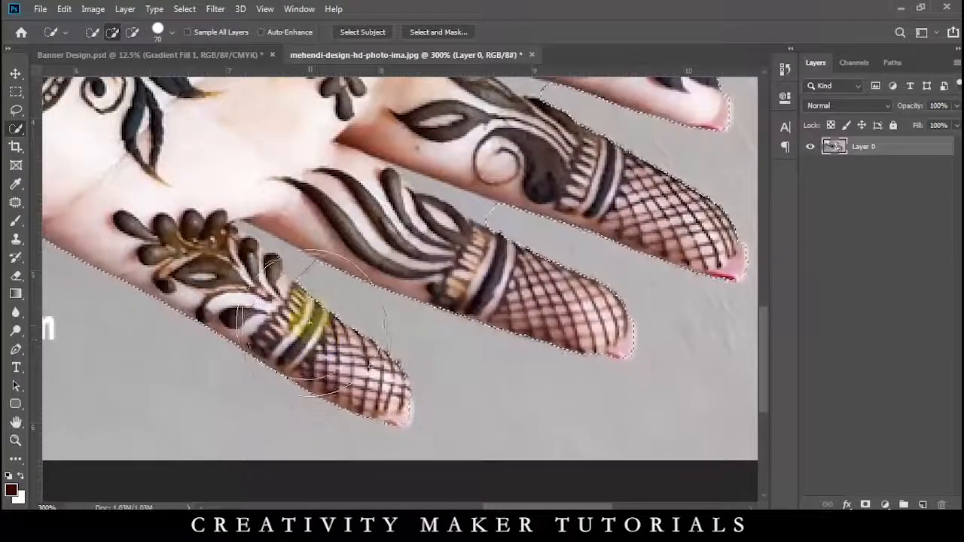
{"action": "left_click", "coordinate": [262, 224]}
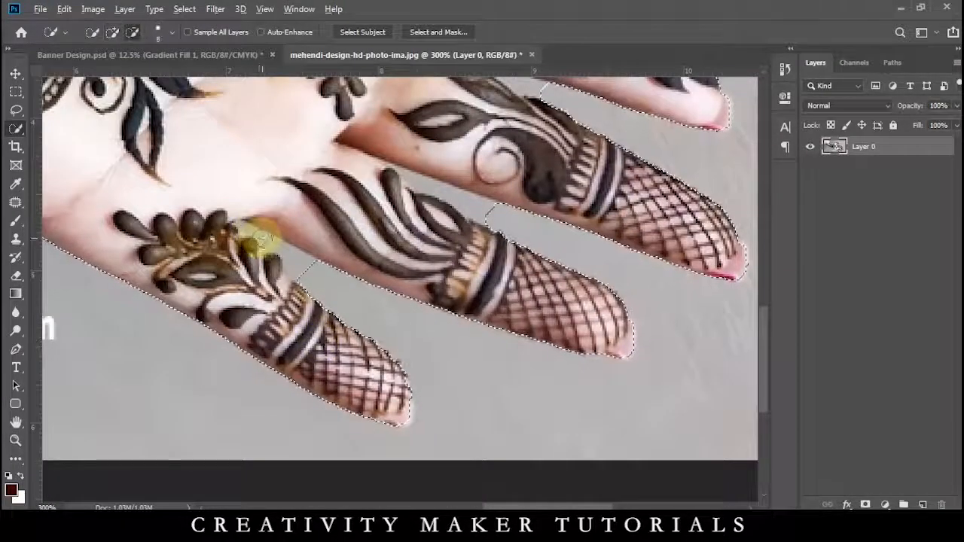
{"action": "left_click", "coordinate": [303, 261]}
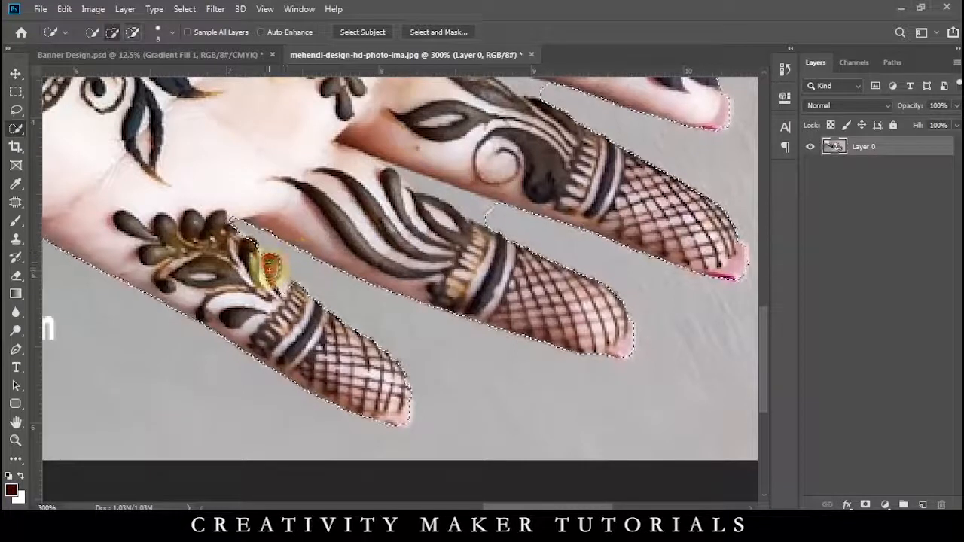
{"action": "left_click", "coordinate": [254, 256]}
{"action": "mouse_move", "coordinate": [488, 222]}
{"action": "left_mouse_down"}
{"action": "mouse_move", "coordinate": [321, 245]}
{"action": "mouse_move", "coordinate": [309, 232]}
{"action": "mouse_move", "coordinate": [271, 302]}
{"action": "left_mouse_up"}
{"action": "left_click", "coordinate": [181, 283]}
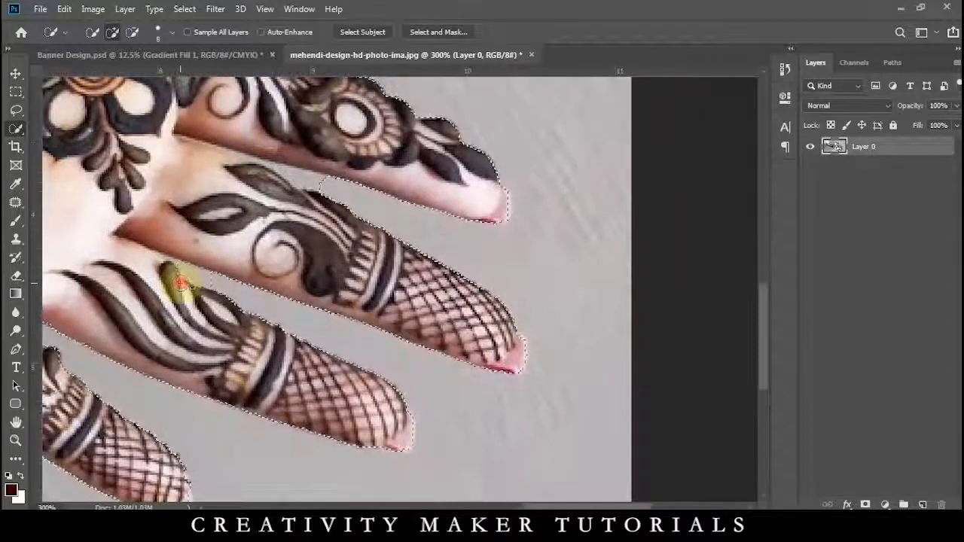
{"action": "left_click", "coordinate": [307, 183], "text": "alt"}
{"action": "left_click_drag", "start_coordinate": [331, 204], "coordinate": [322, 180]}
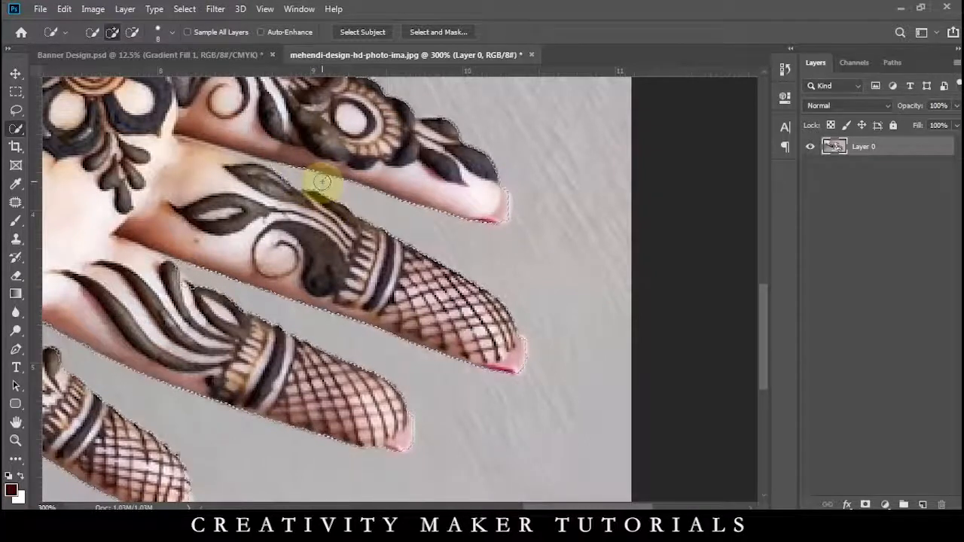
Feather the hand selection and copy the selected hand onto a new layer
{"action": "key", "text": "shift+F6"}
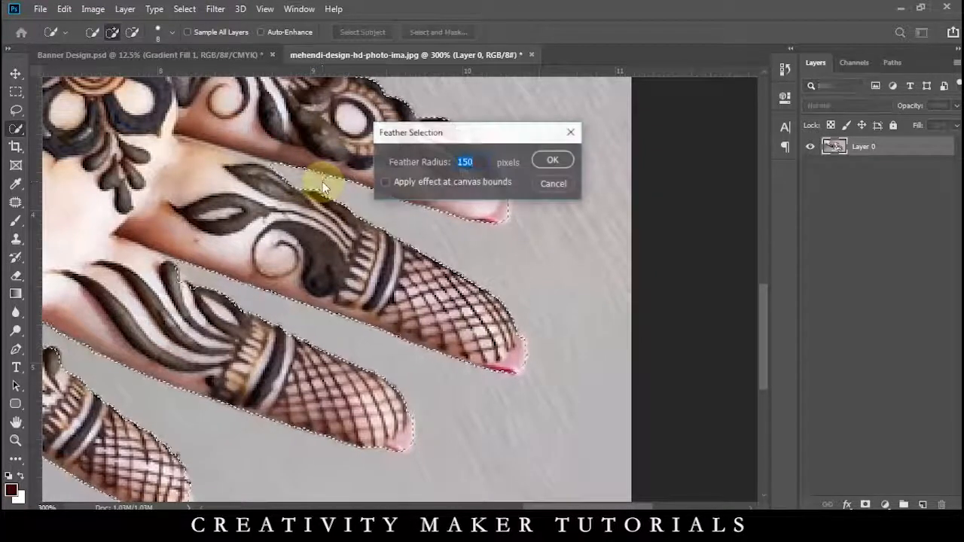
{"action": "key", "text": "Return"}
{"action": "key", "text": "ctrl+j"}
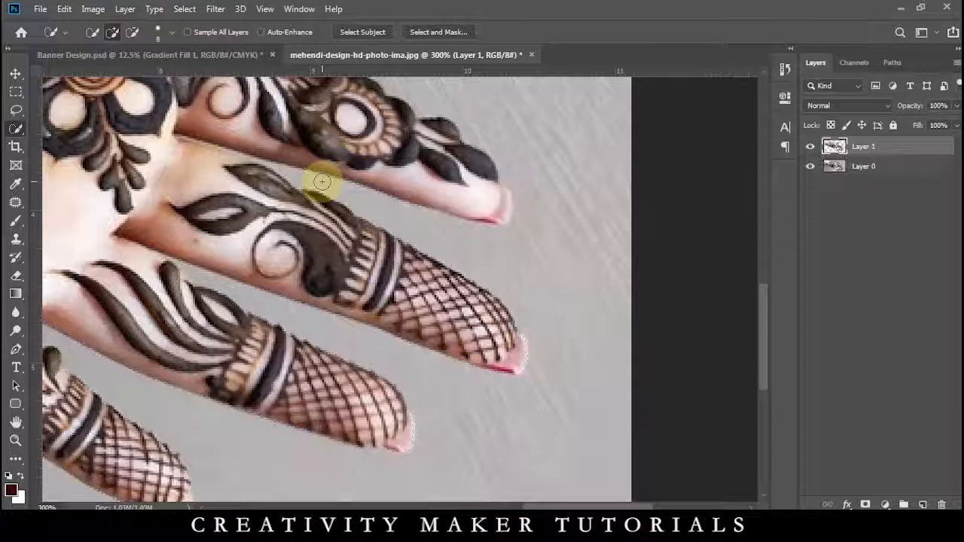
Hide the original mehendi photo layer and move the hand cut-out into the banner document at the fourth diamond
{"action": "key", "text": "ctrl+minus"}
{"action": "key", "text": "ctrl+minus"}
{"action": "key", "text": "ctrl+minus"}
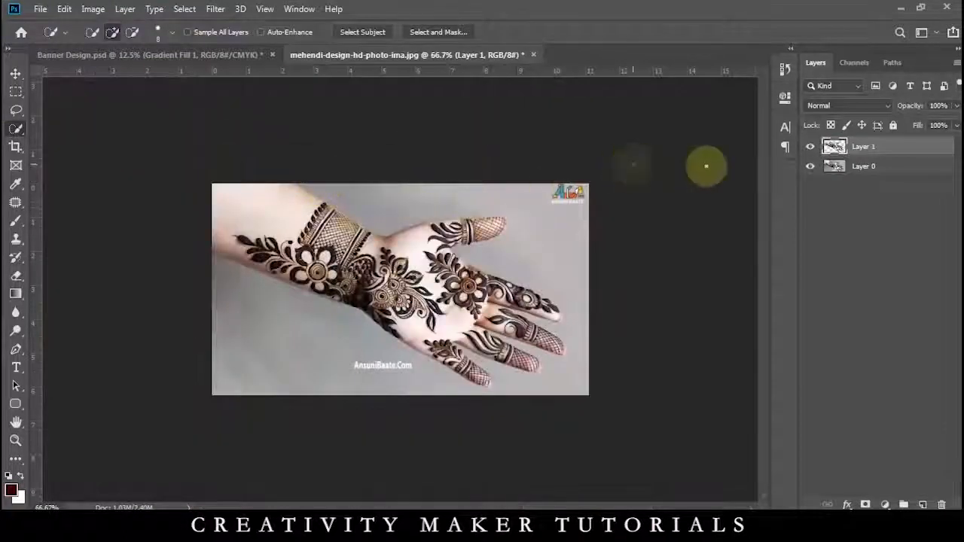
{"action": "left_click", "coordinate": [810, 166]}
{"action": "left_click", "coordinate": [16, 74]}
{"action": "left_click_drag", "start_coordinate": [392, 286], "coordinate": [432, 365]}
{"action": "left_click_drag", "start_coordinate": [439, 407], "coordinate": [438, 405]}
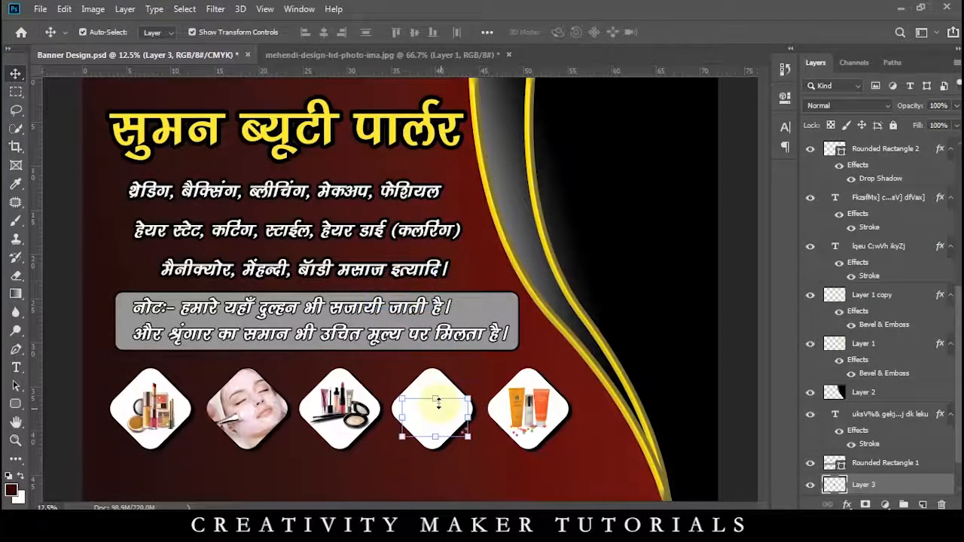
With its layer raised to the top, enlarge the hand to about 111% and rotate it about 20.6° over the fourth diamond
{"action": "scroll", "coordinate": [435, 407], "scroll_direction": "up", "scroll_amount": 4}
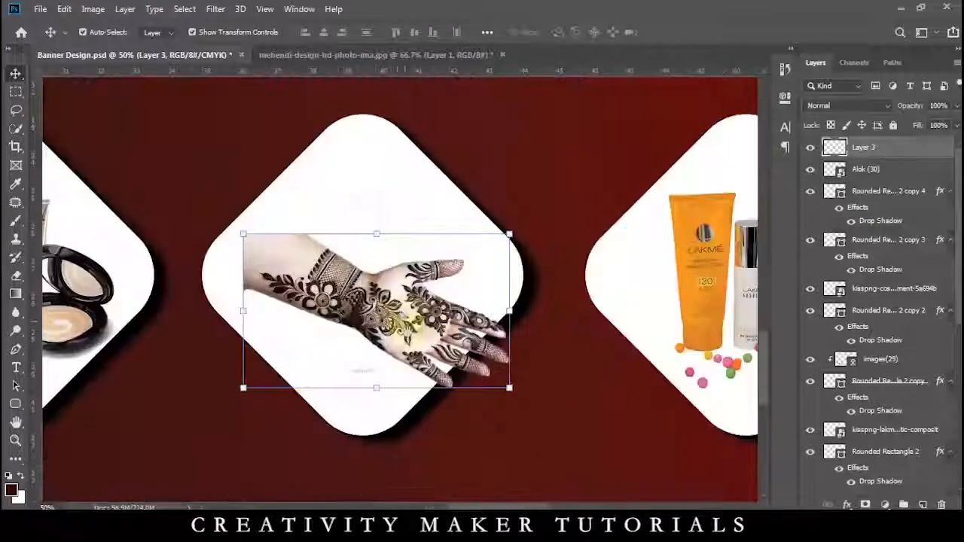
{"action": "left_click_drag", "start_coordinate": [407, 323], "coordinate": [381, 295]}
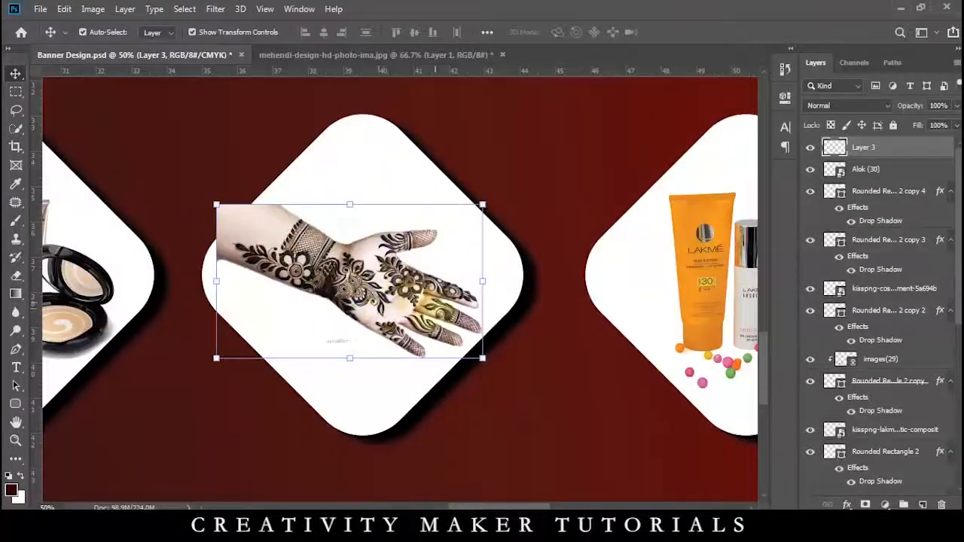
{"action": "left_click_drag", "start_coordinate": [483, 358], "coordinate": [456, 398]}
{"action": "left_click_drag", "start_coordinate": [412, 351], "coordinate": [403, 342]}
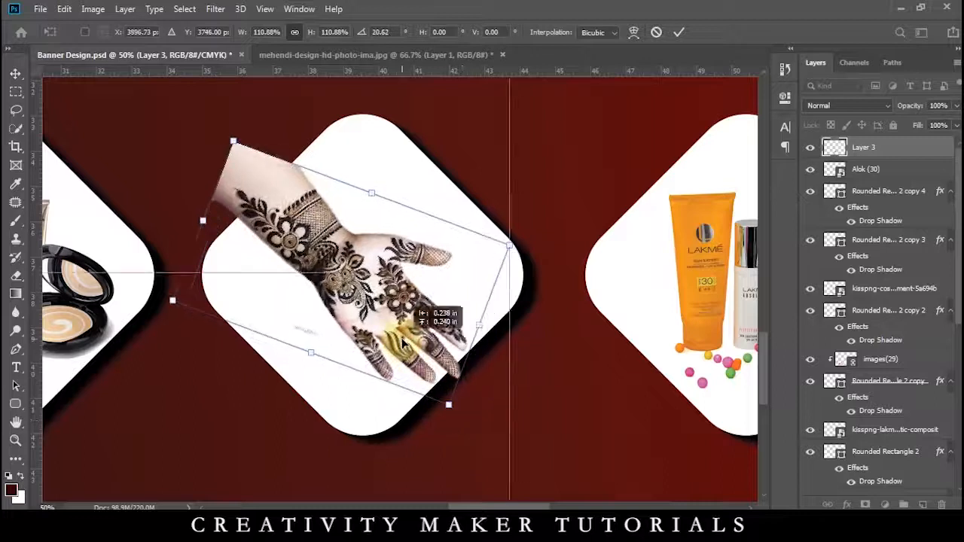
{"action": "key", "text": "Return"}
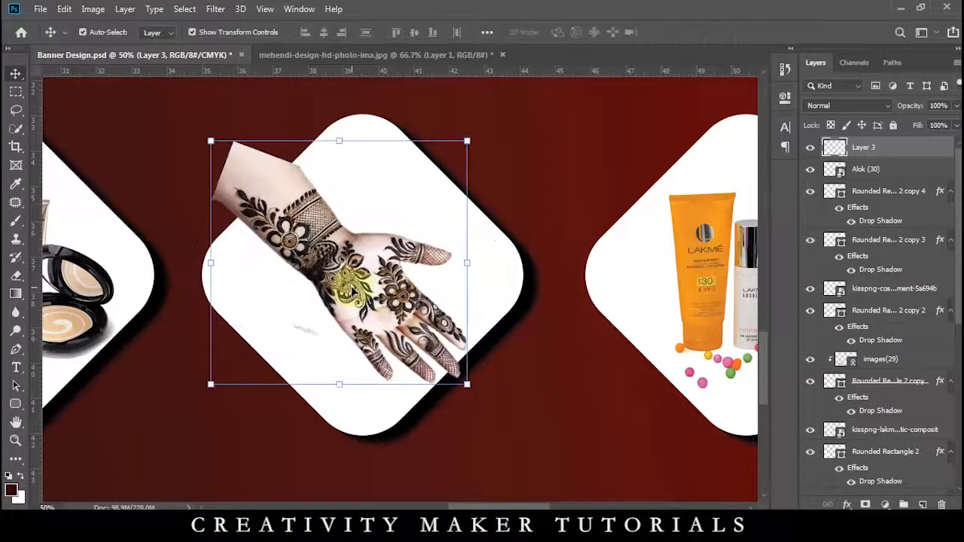
Move the hand layer directly above the fourth diamond's layer and clip it to the diamond
{"action": "left_click", "coordinate": [365, 196]}
{"action": "left_click_drag", "start_coordinate": [873, 175], "coordinate": [883, 228]}
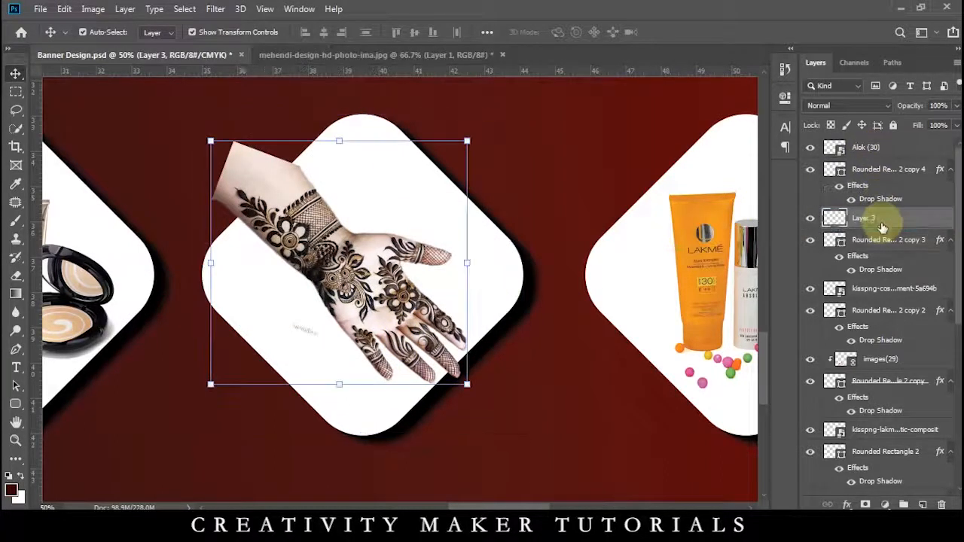
{"action": "right_click", "coordinate": [882, 226]}
{"action": "left_click", "coordinate": [714, 273]}
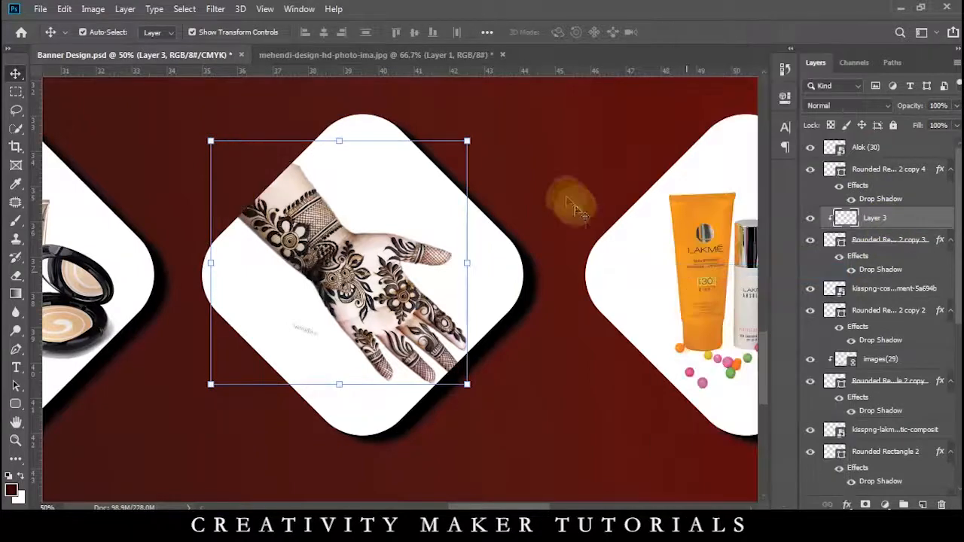
{"action": "left_click", "coordinate": [559, 189]}
Place the 1970932 image from the Bannner folder above Layer 2 and enlarge it to the banner's full height
{"action": "key", "text": "ctrl+minus"}
{"action": "key", "text": "ctrl+minus"}
{"action": "key", "text": "ctrl+minus"}
{"action": "key", "text": "ctrl+minus"}
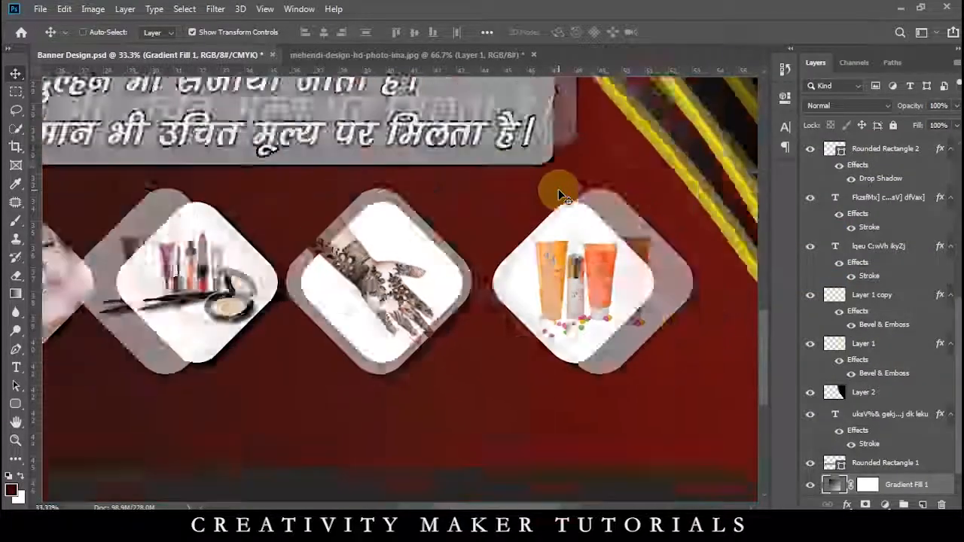
{"action": "key", "text": "ctrl+minus"}
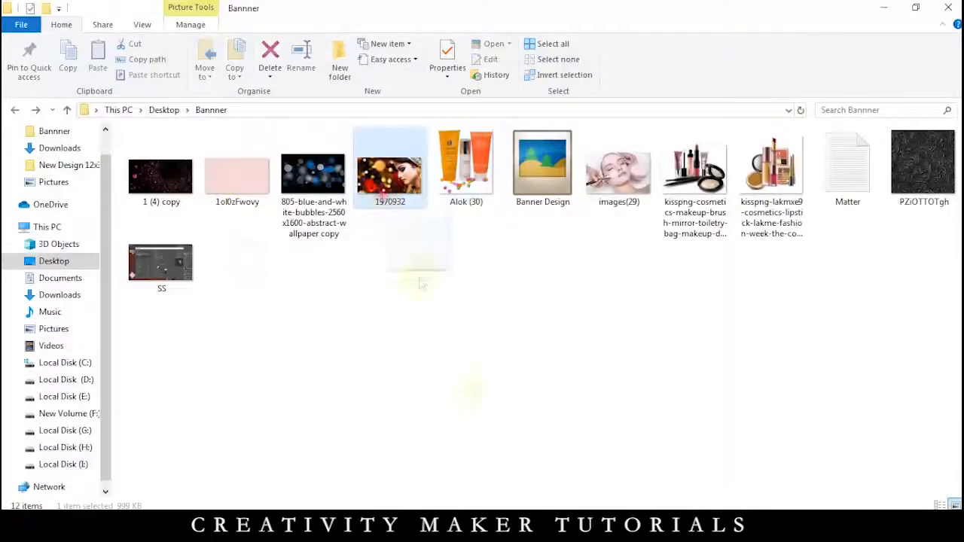
{"action": "left_click", "coordinate": [565, 271]}
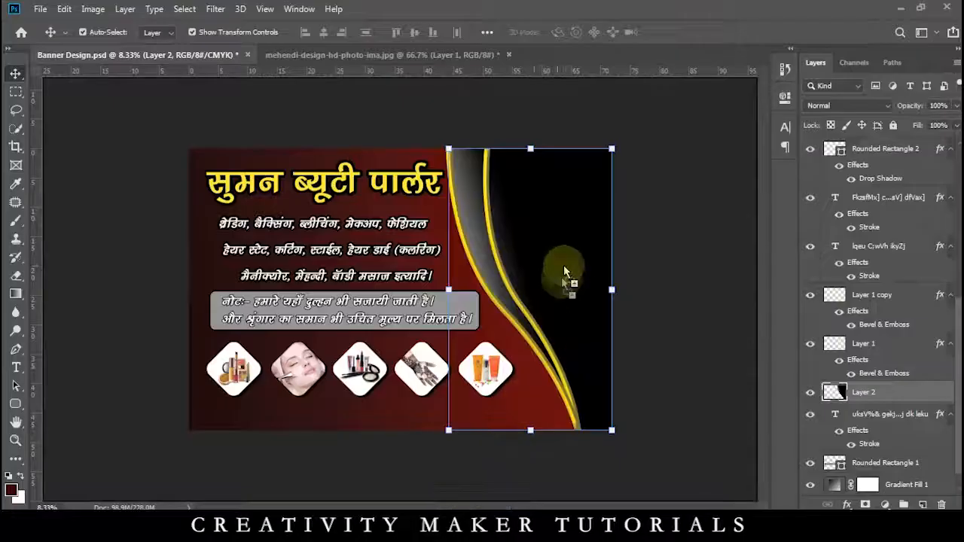
{"action": "left_click_drag", "start_coordinate": [566, 272], "coordinate": [564, 264]}
{"action": "left_click_drag", "start_coordinate": [511, 354], "coordinate": [635, 497]}
{"action": "key", "text": "Return"}
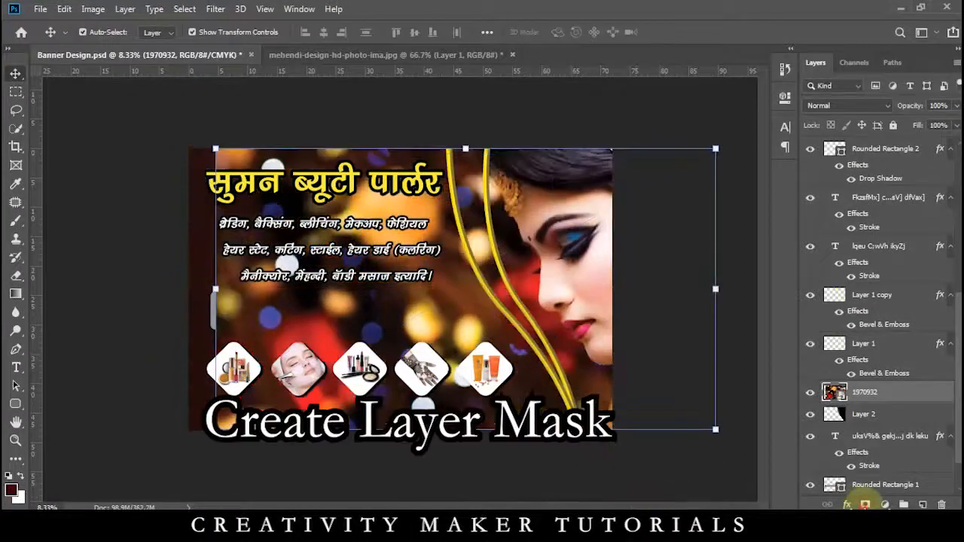
Add a layer mask to the 1970932 image and paint it with a soft black 1800 px brush to hide the area left of the curves
{"action": "left_click", "coordinate": [16, 220]}
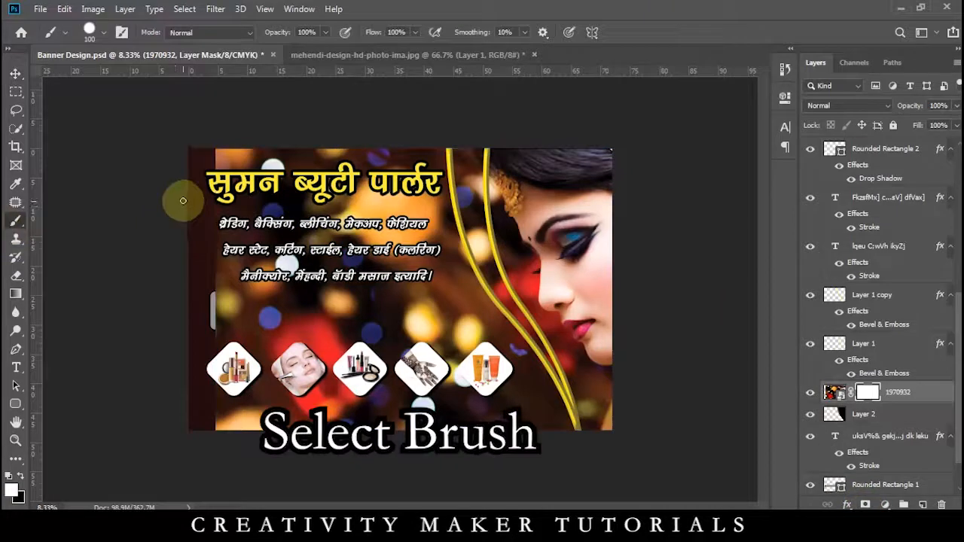
{"action": "key", "text": "bracketright"}
{"action": "key", "text": "bracketright"}
{"action": "key", "text": "bracketright"}
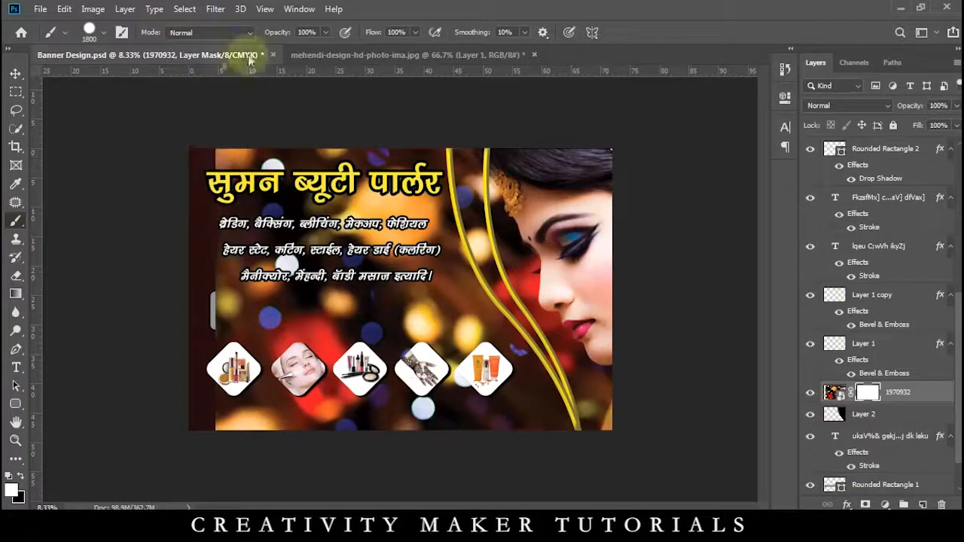
{"action": "left_click", "coordinate": [20, 476]}
{"action": "mouse_move", "coordinate": [212, 175]}
{"action": "left_mouse_down"}
{"action": "mouse_move", "coordinate": [236, 156]}
{"action": "mouse_move", "coordinate": [381, 169]}
{"action": "mouse_move", "coordinate": [405, 214]}
{"action": "mouse_move", "coordinate": [426, 212]}
{"action": "left_mouse_up"}
{"action": "scroll", "coordinate": [384, 167], "scroll_direction": "down", "scroll_amount": 1}
{"action": "right_click", "coordinate": [349, 221]}
{"action": "left_click", "coordinate": [393, 316]}
{"action": "mouse_move", "coordinate": [269, 249]}
{"action": "left_mouse_down"}
{"action": "mouse_move", "coordinate": [238, 269]}
{"action": "mouse_move", "coordinate": [344, 268]}
{"action": "mouse_move", "coordinate": [397, 369]}
{"action": "mouse_move", "coordinate": [370, 260]}
{"action": "mouse_move", "coordinate": [336, 185]}
{"action": "mouse_move", "coordinate": [240, 376]}
{"action": "mouse_move", "coordinate": [216, 384]}
{"action": "mouse_move", "coordinate": [298, 327]}
{"action": "mouse_move", "coordinate": [448, 373]}
{"action": "mouse_move", "coordinate": [477, 349]}
{"action": "mouse_move", "coordinate": [541, 441]}
{"action": "mouse_move", "coordinate": [512, 388]}
{"action": "mouse_move", "coordinate": [525, 429]}
{"action": "mouse_move", "coordinate": [370, 410]}
{"action": "mouse_move", "coordinate": [239, 320]}
{"action": "mouse_move", "coordinate": [291, 211]}
{"action": "mouse_move", "coordinate": [433, 222]}
{"action": "left_mouse_up"}
{"action": "left_click_drag", "start_coordinate": [439, 177], "coordinate": [440, 233]}
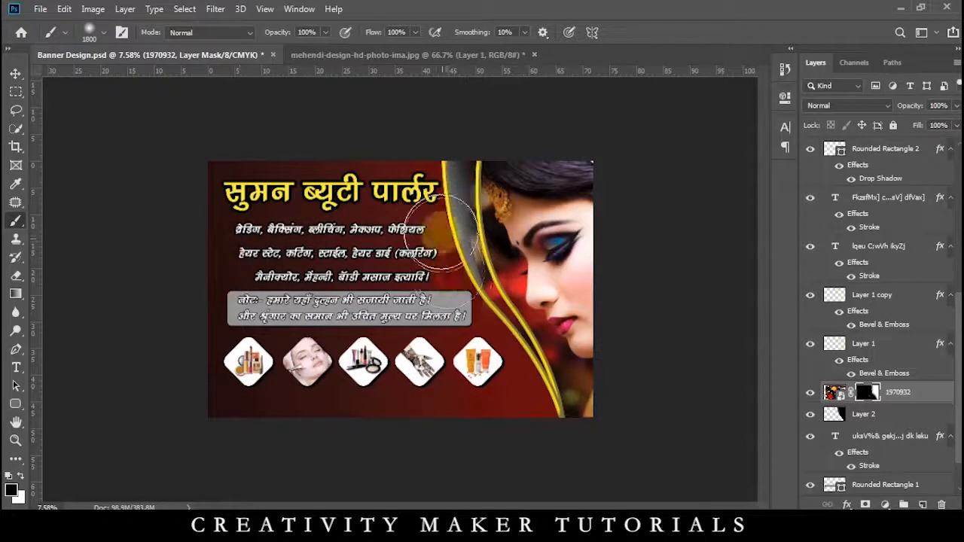
{"action": "left_click_drag", "start_coordinate": [441, 199], "coordinate": [465, 308]}
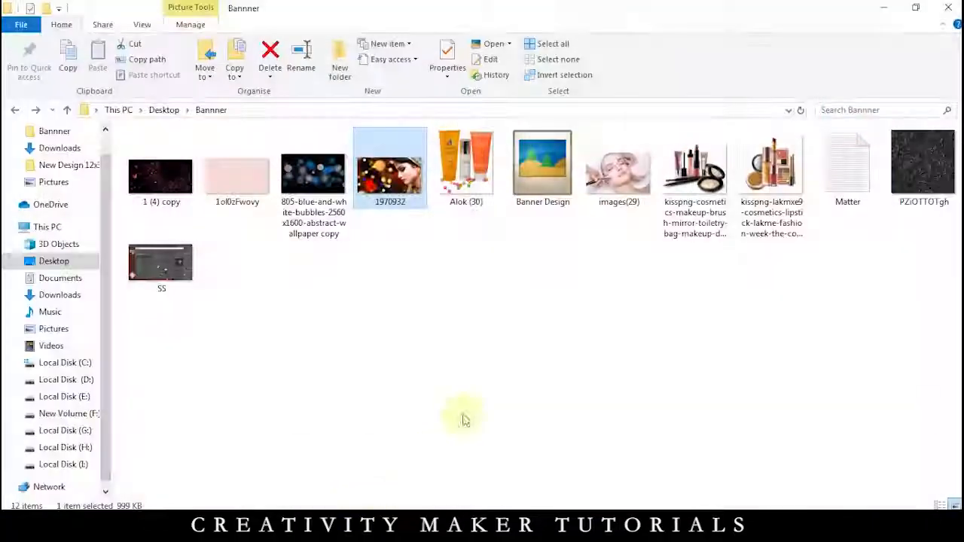
Open the pink patterned image 1ol0zFwovy from the Bannner folder in Photoshop and bring it into the banner document
{"action": "double_click", "coordinate": [250, 190]}
{"action": "left_click", "coordinate": [656, 486]}
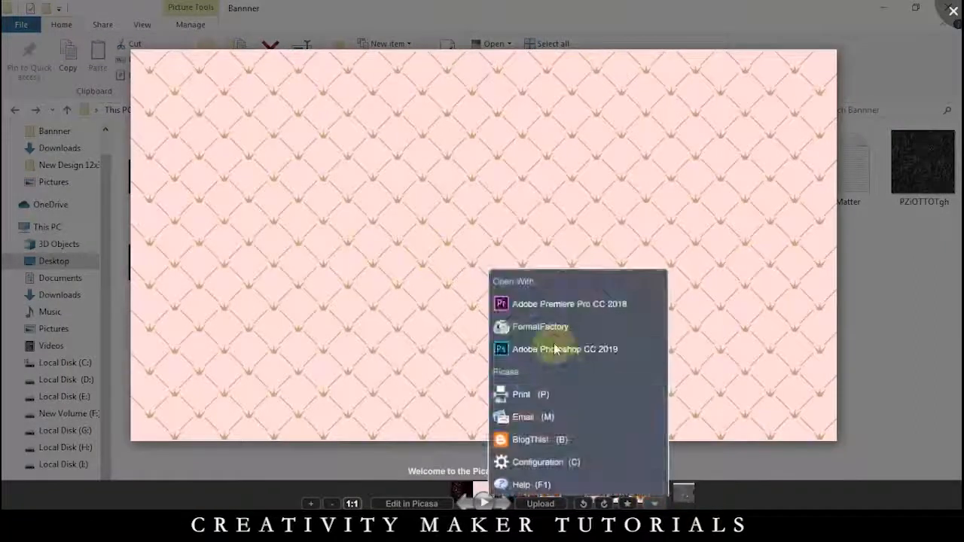
{"action": "left_click", "coordinate": [555, 347]}
{"action": "left_click_drag", "start_coordinate": [139, 130], "coordinate": [445, 309]}
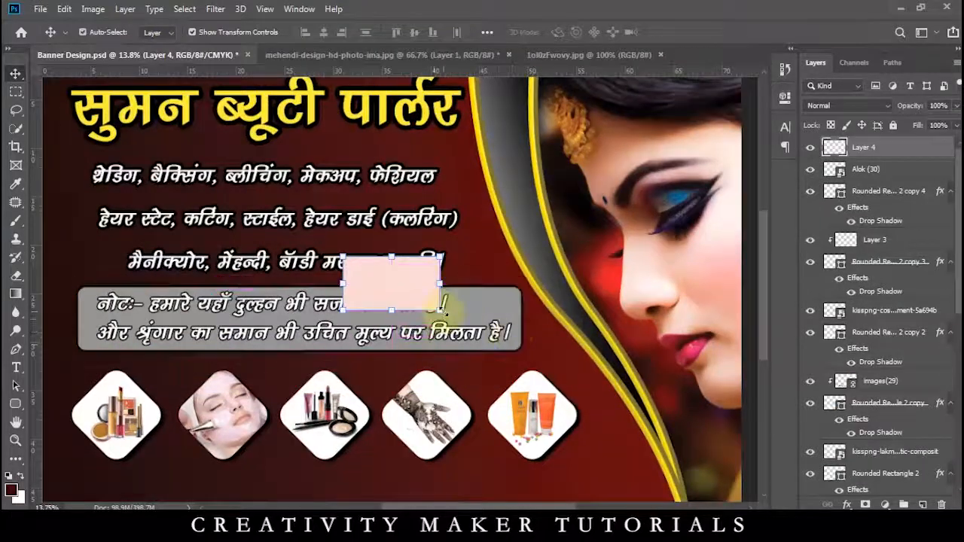
Enlarge the pink pattern, rotate it to a steep slant and move it over the gold curves
{"action": "key", "text": "ctrl+t"}
{"action": "left_click_drag", "start_coordinate": [335, 242], "coordinate": [554, 373]}
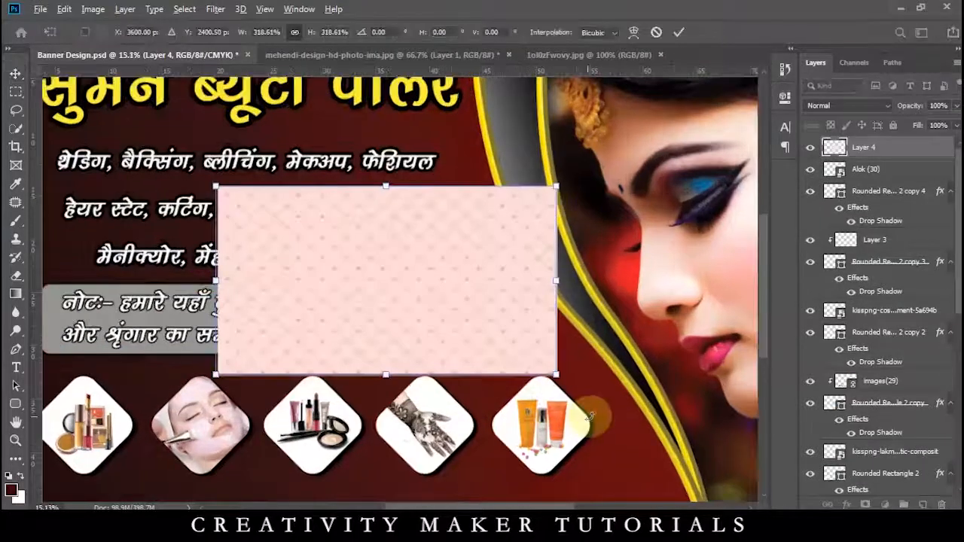
{"action": "left_click_drag", "start_coordinate": [598, 413], "coordinate": [363, 440]}
{"action": "key", "text": "ctrl+minus"}
{"action": "key", "text": "ctrl+minus"}
{"action": "left_click_drag", "start_coordinate": [400, 322], "coordinate": [481, 264]}
{"action": "left_click_drag", "start_coordinate": [566, 298], "coordinate": [577, 326]}
{"action": "double_click", "coordinate": [575, 339]}
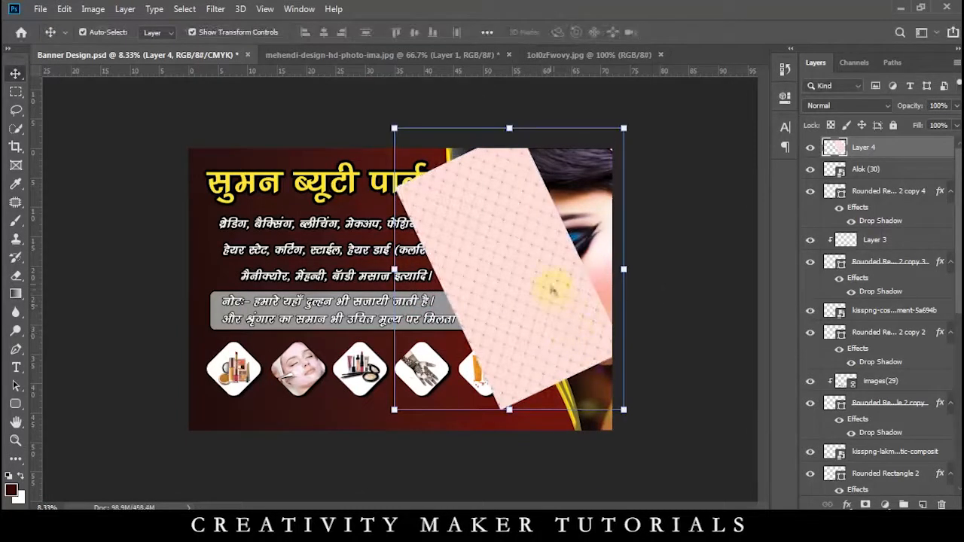
Move the pink pattern's layer down the stack to directly below Layer 2
{"action": "left_click_drag", "start_coordinate": [894, 245], "coordinate": [906, 482]}
{"action": "key", "text": "ctrl+]"}
{"action": "key", "text": "ctrl+]"}
{"action": "key", "text": "ctrl+]"}
{"action": "key", "text": "ctrl+]"}
{"action": "key", "text": "ctrl+]"}
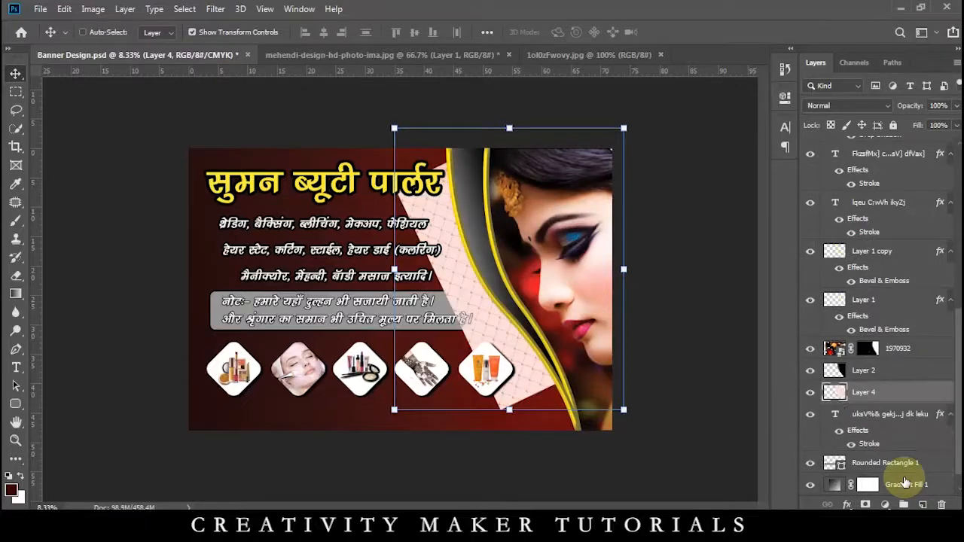
Move the pink pattern's layer directly above Layer 2 and place a duplicate of the pattern lower along the gold curves
{"action": "key", "text": "ctrl+["}
{"action": "key", "text": "ctrl+]"}
{"action": "key", "text": "ctrl+["}
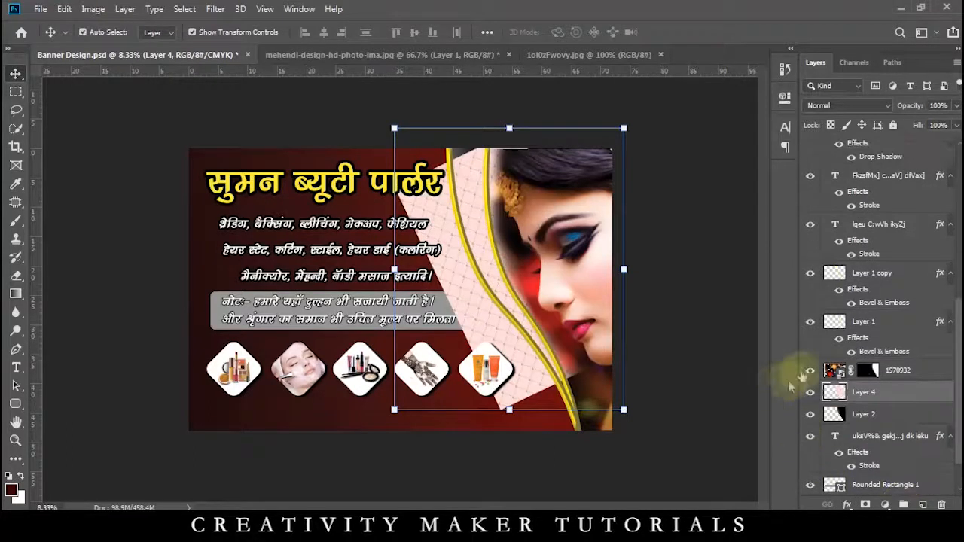
{"action": "mouse_move", "coordinate": [634, 421]}
{"action": "left_mouse_down"}
{"action": "mouse_move", "coordinate": [641, 441]}
{"action": "mouse_move", "coordinate": [610, 472]}
{"action": "left_mouse_up"}
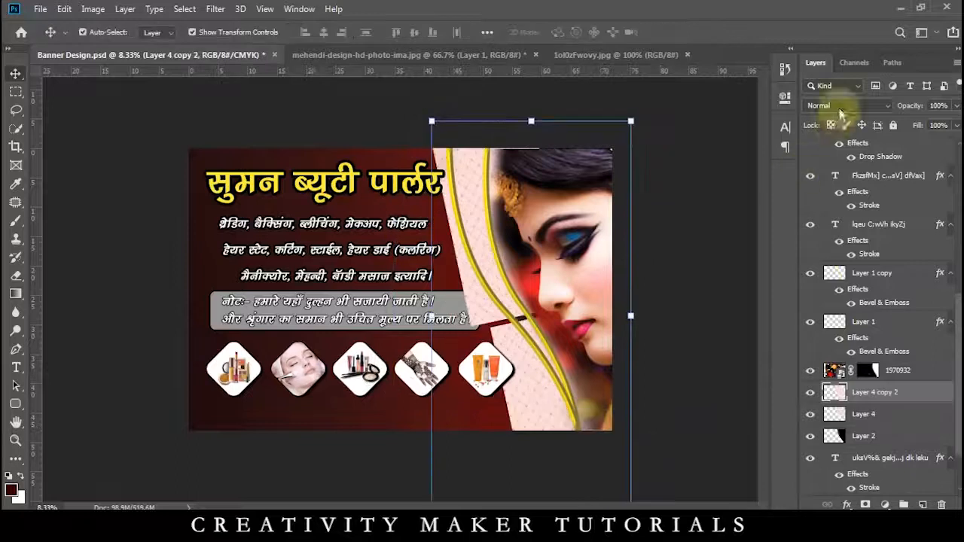
Set the blend mode of Layer 4 copy 2 to Divide and delete the original Layer 4
{"action": "left_click", "coordinate": [839, 106]}
{"action": "left_click", "coordinate": [814, 393]}
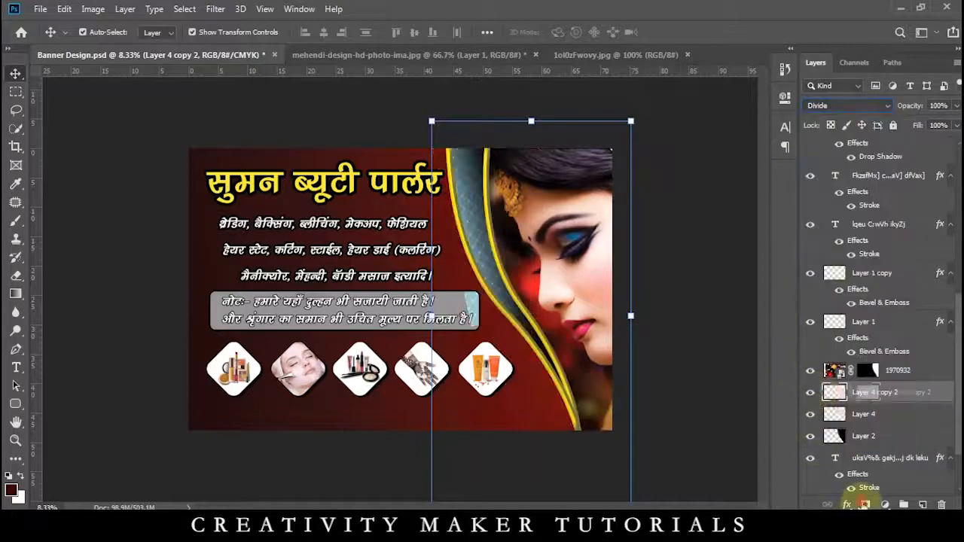
{"action": "key", "text": "ctrl+z"}
{"action": "left_click", "coordinate": [837, 415]}
{"action": "key", "text": "Delete"}
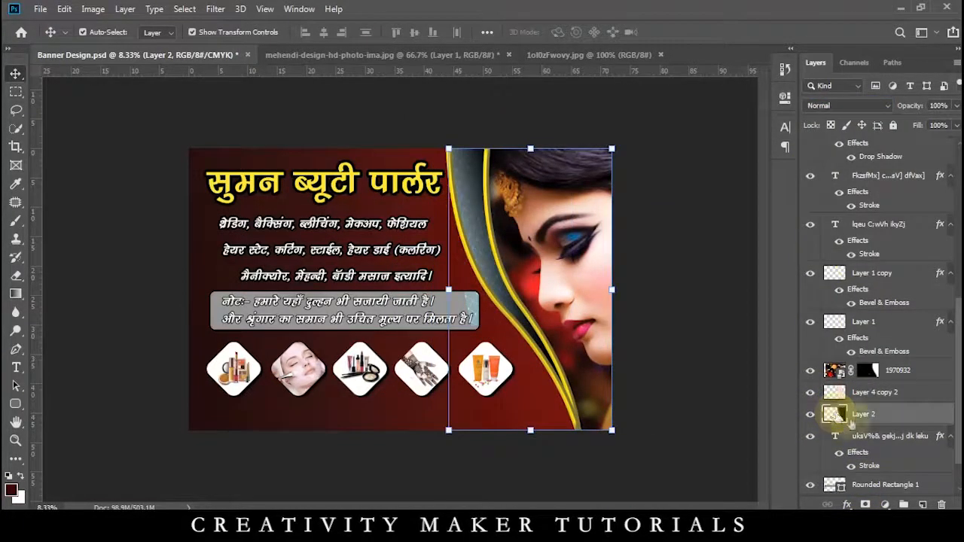
Clip the Layer 4 copy 2 pattern to Layer 2 so it fills only the band between the gold curves
{"action": "right_click", "coordinate": [853, 397]}
{"action": "left_click", "coordinate": [653, 268]}
{"action": "key", "text": "ctrl+plus"}
{"action": "key", "text": "ctrl+plus"}
{"action": "key", "text": "ctrl+plus"}
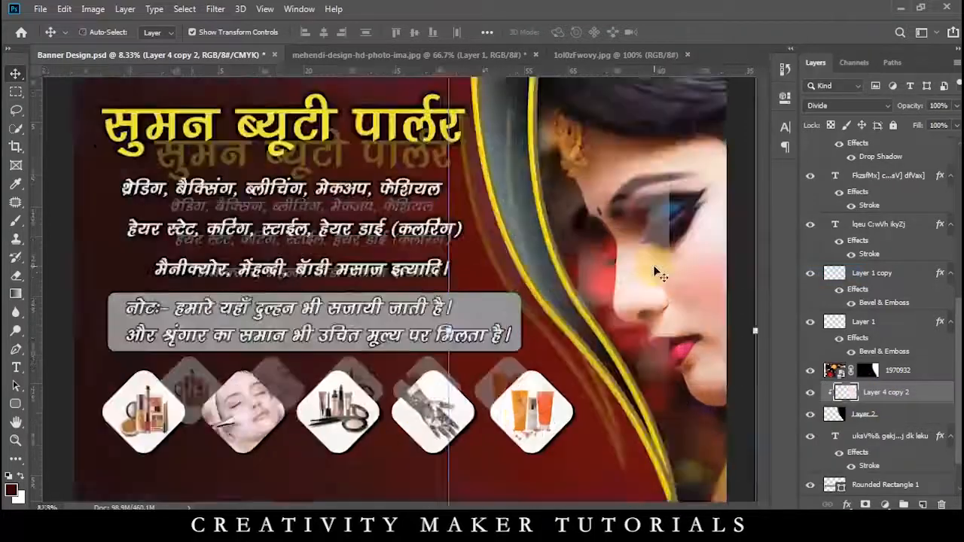
{"action": "key", "text": "ctrl+minus"}
{"action": "key", "text": "ctrl+minus"}
{"action": "key", "text": "ctrl+minus"}
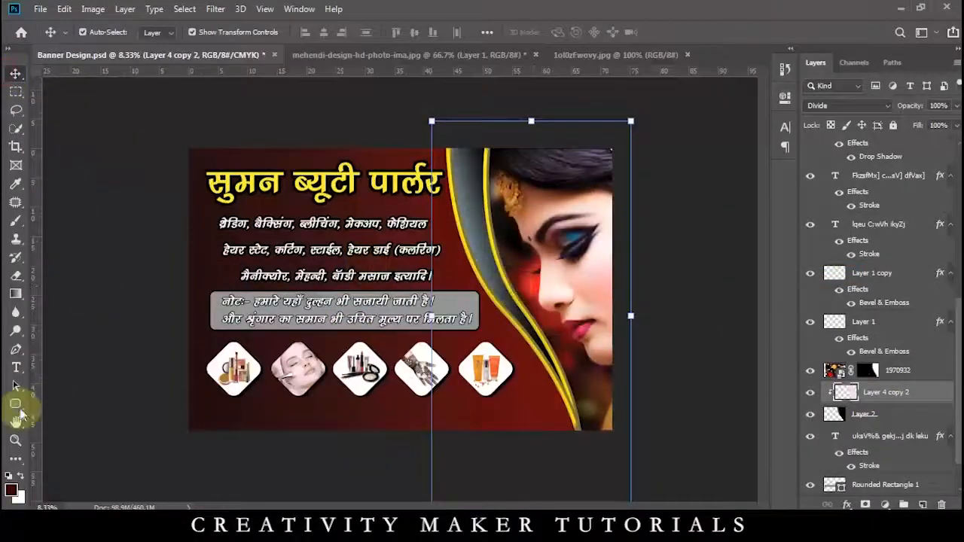
Fill a long rectangular strip below the diamond images with black on a new layer
{"action": "right_click", "coordinate": [15, 404]}
{"action": "left_click", "coordinate": [16, 91]}
{"action": "left_click_drag", "start_coordinate": [195, 405], "coordinate": [544, 431]}
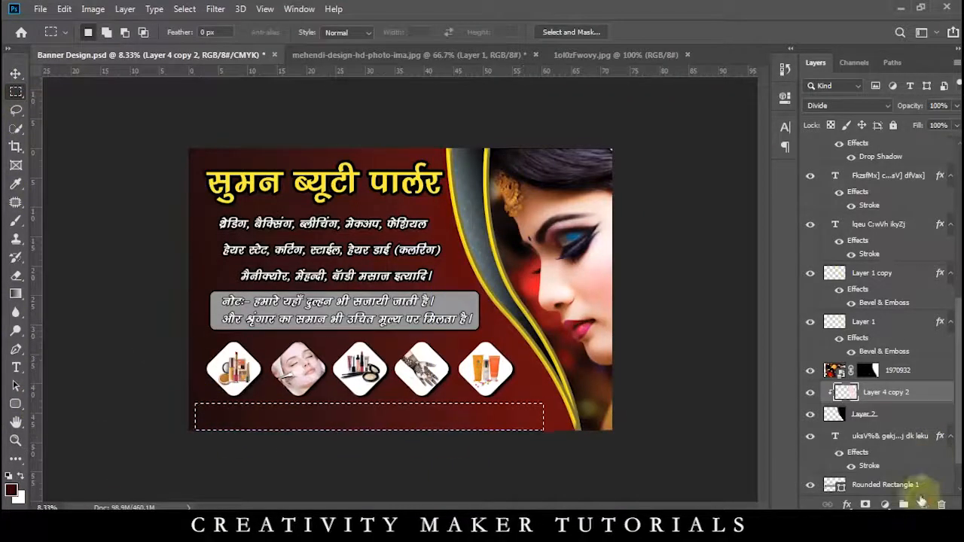
{"action": "left_click", "coordinate": [923, 504]}
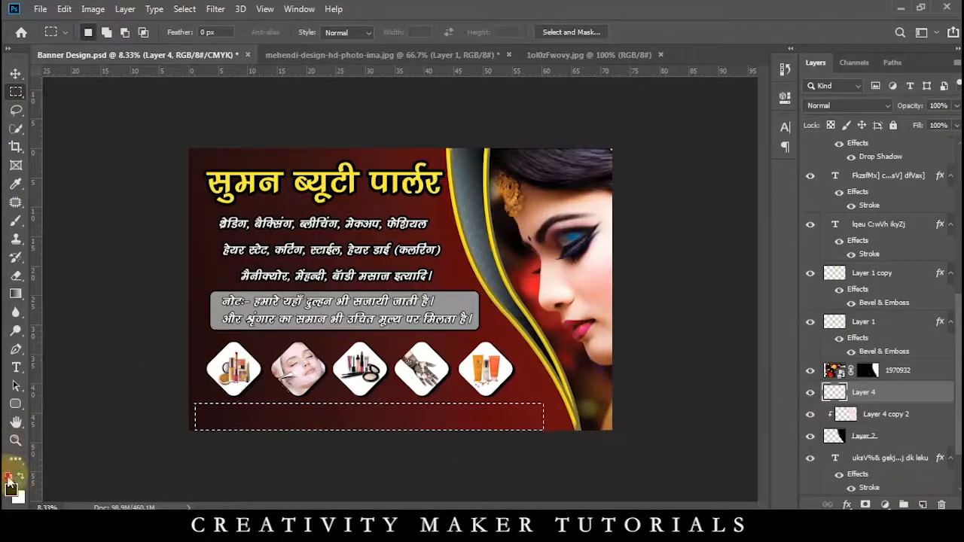
{"action": "key", "text": "ctrl+BackSpace"}
{"action": "key", "text": "ctrl+d"}
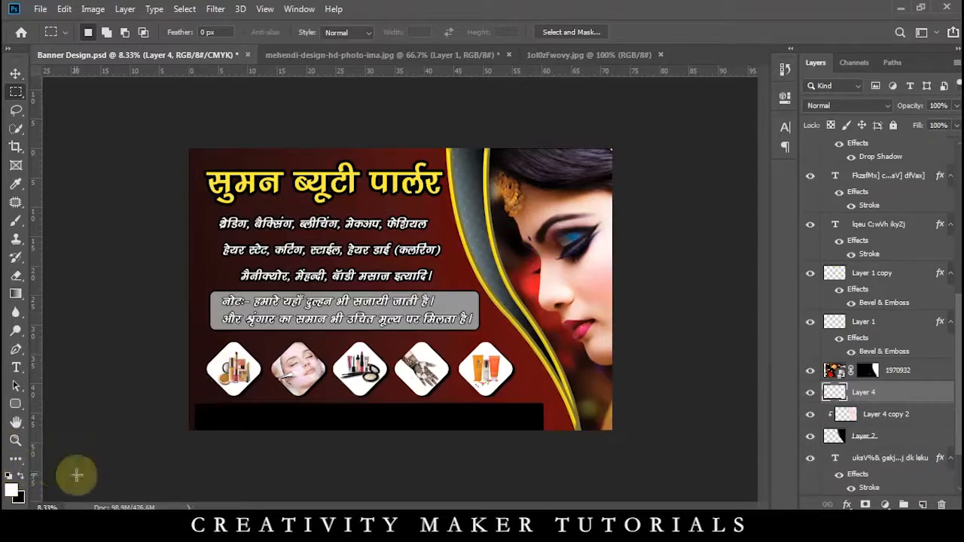
Move the black strip slightly up and right, away from the banner's lower edge
{"action": "key", "text": "ctrl+plus"}
{"action": "key", "text": "ctrl+plus"}
{"action": "left_click_drag", "start_coordinate": [243, 420], "coordinate": [305, 266]}
{"action": "left_click", "coordinate": [16, 73]}
{"action": "left_click_drag", "start_coordinate": [452, 374], "coordinate": [431, 361]}
{"action": "scroll", "coordinate": [431, 369], "scroll_direction": "down", "scroll_amount": 1}
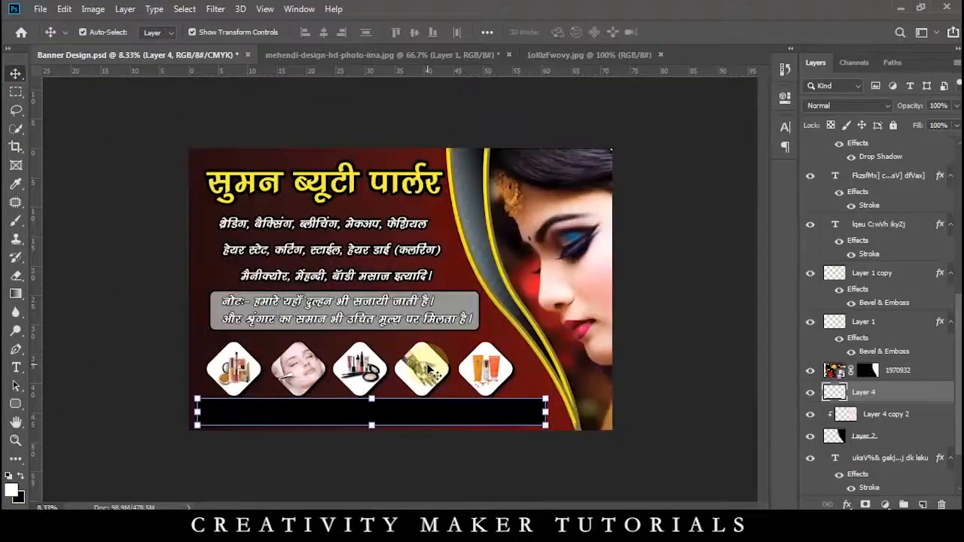
{"action": "left_click", "coordinate": [154, 284]}
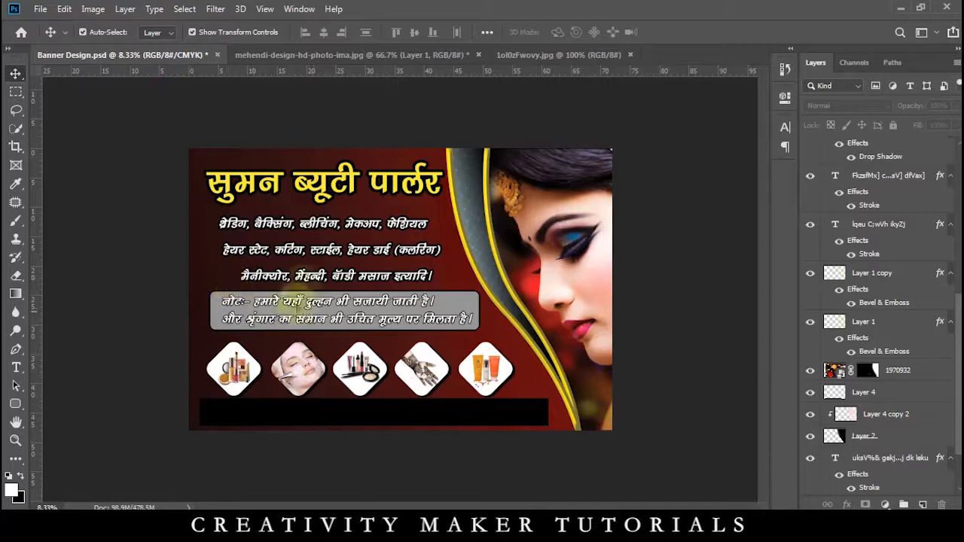
Shift the three lines of service text slightly right and save the banner document
{"action": "left_click_drag", "start_coordinate": [330, 226], "coordinate": [338, 225]}
{"action": "left_click", "coordinate": [102, 217]}
{"action": "key", "text": "ctrl+s"}
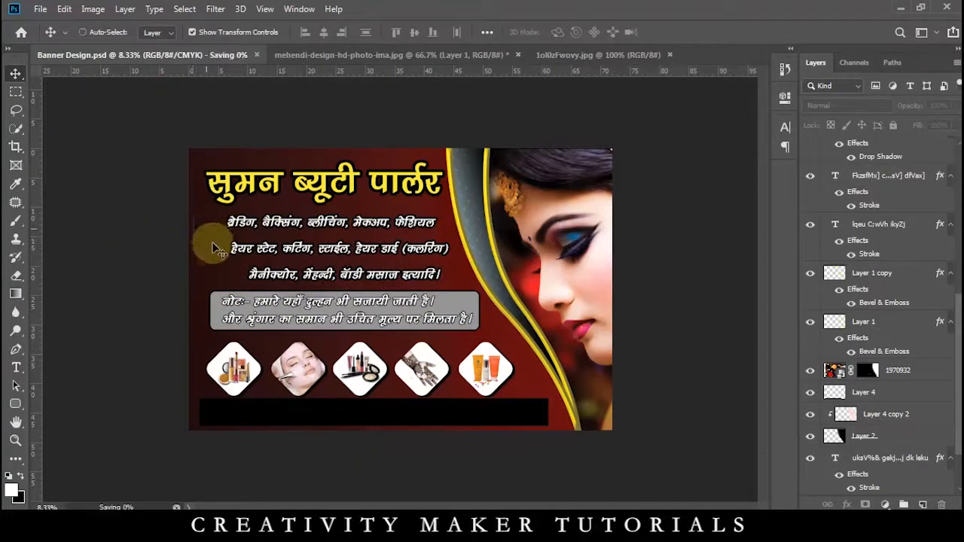
Make the black strip slightly thinner by lowering its upper edge
{"action": "left_click", "coordinate": [384, 419]}
{"action": "left_click_drag", "start_coordinate": [373, 399], "coordinate": [373, 405]}
{"action": "key", "text": "Return"}
Place the dark floral image PZiOTTOTgh in the banner, enlarge it over the text area and stack it directly above Gradient Fill 1
{"action": "left_click", "coordinate": [140, 211]}
{"action": "left_click", "coordinate": [373, 520]}
{"action": "left_click_drag", "start_coordinate": [891, 194], "coordinate": [410, 332]}
{"action": "left_click_drag", "start_coordinate": [506, 360], "coordinate": [590, 415]}
{"action": "left_click_drag", "start_coordinate": [450, 323], "coordinate": [419, 320]}
{"action": "key", "text": "Return"}
{"action": "key", "text": "ctrl+bracketright"}
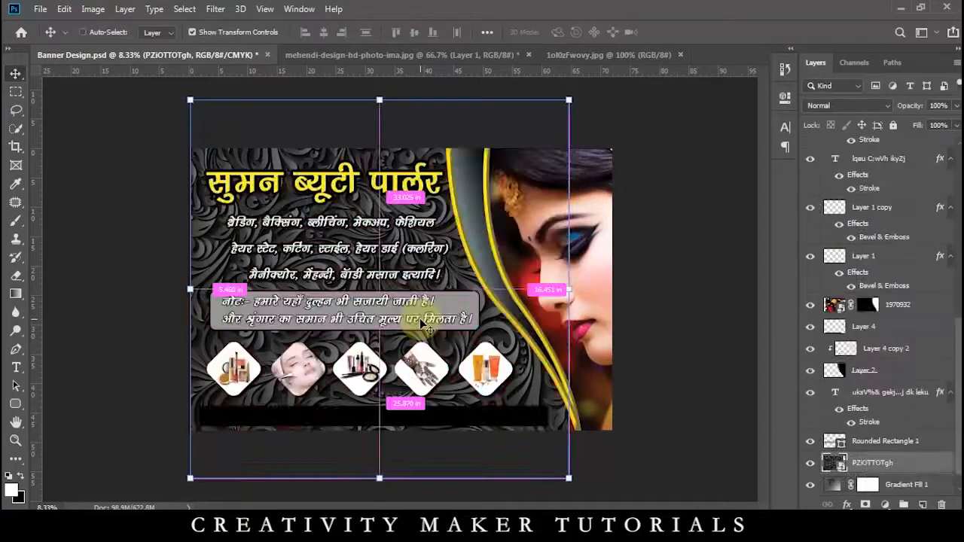
Try out blend modes on the PZiOTTOTgh layer, settling on Exclusion with 52% opacity
{"action": "left_click", "coordinate": [847, 105]}
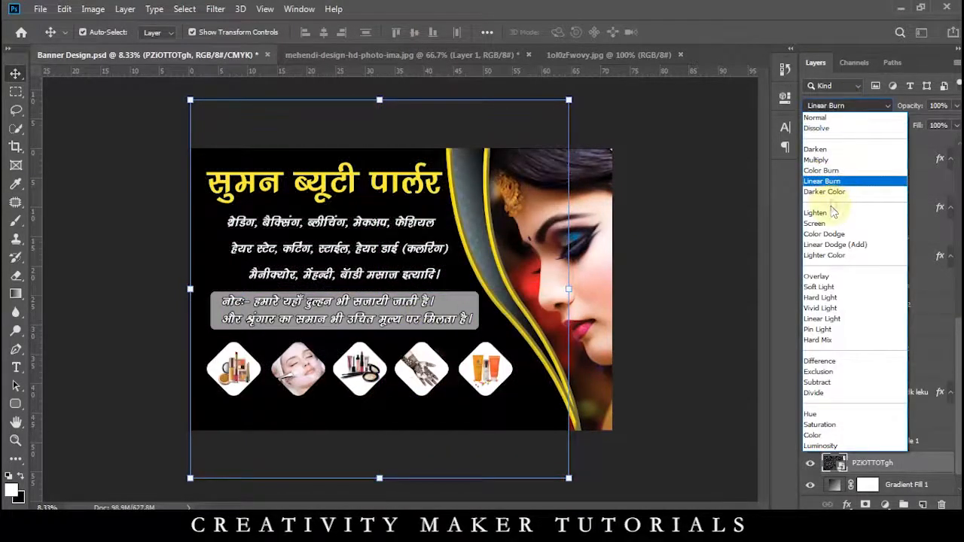
{"action": "left_click", "coordinate": [831, 212]}
{"action": "key", "text": "Down"}
{"action": "key", "text": "Down"}
{"action": "key", "text": "Down"}
{"action": "key", "text": "Down"}
{"action": "key", "text": "Down"}
{"action": "key", "text": "Down"}
{"action": "key", "text": "Down"}
{"action": "key", "text": "Down"}
{"action": "key", "text": "Down"}
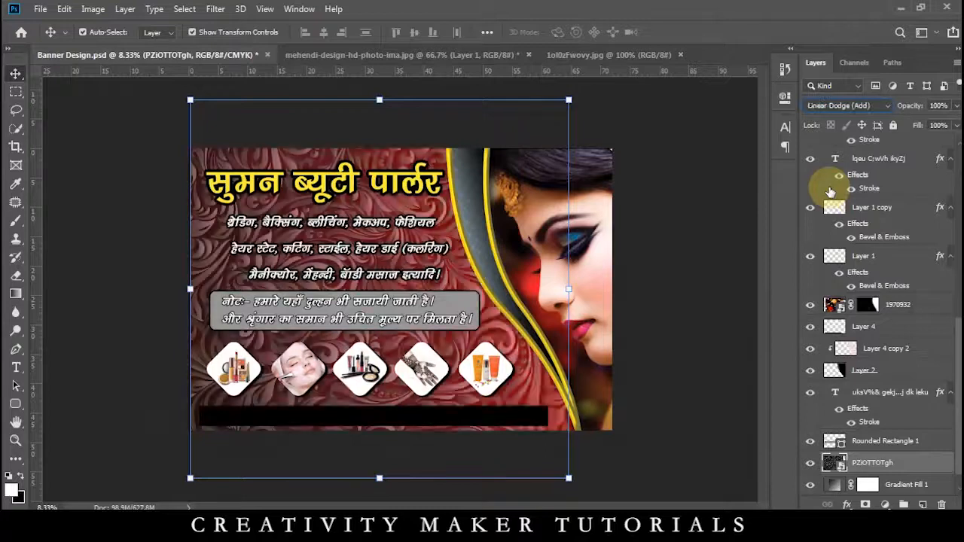
{"action": "key", "text": "Down"}
{"action": "key", "text": "Down"}
{"action": "key", "text": "Down"}
{"action": "key", "text": "Down"}
{"action": "key", "text": "Down"}
{"action": "key", "text": "Down"}
{"action": "key", "text": "Down"}
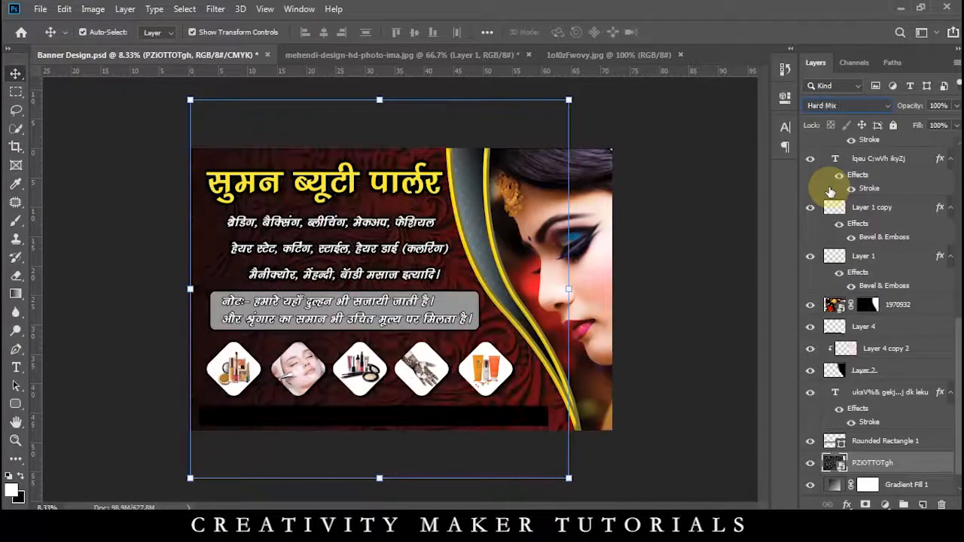
{"action": "key", "text": "Down"}
{"action": "key", "text": "Down"}
{"action": "key", "text": "Down"}
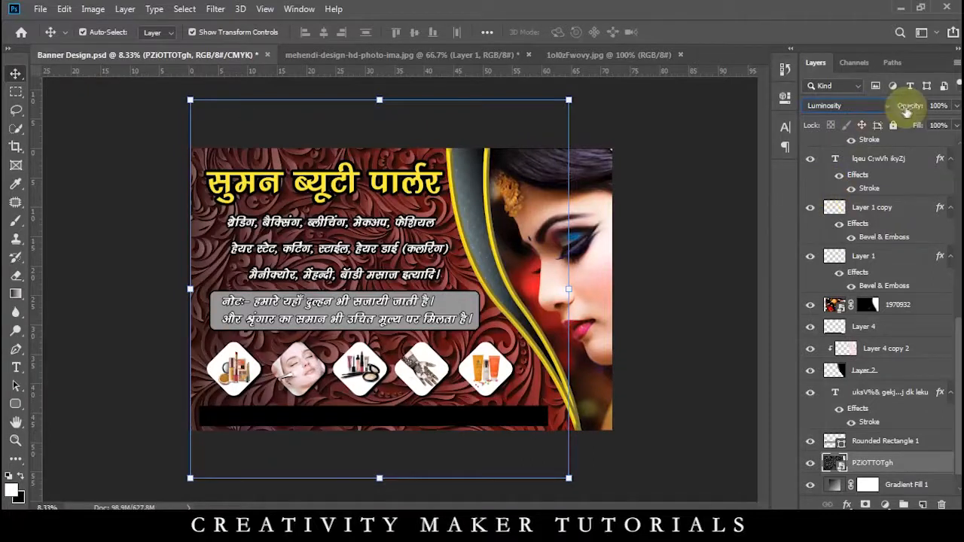
{"action": "key", "text": "Up"}
{"action": "key", "text": "Up"}
{"action": "key", "text": "Up"}
{"action": "key", "text": "Up"}
{"action": "key", "text": "Up"}
{"action": "key", "text": "Up"}
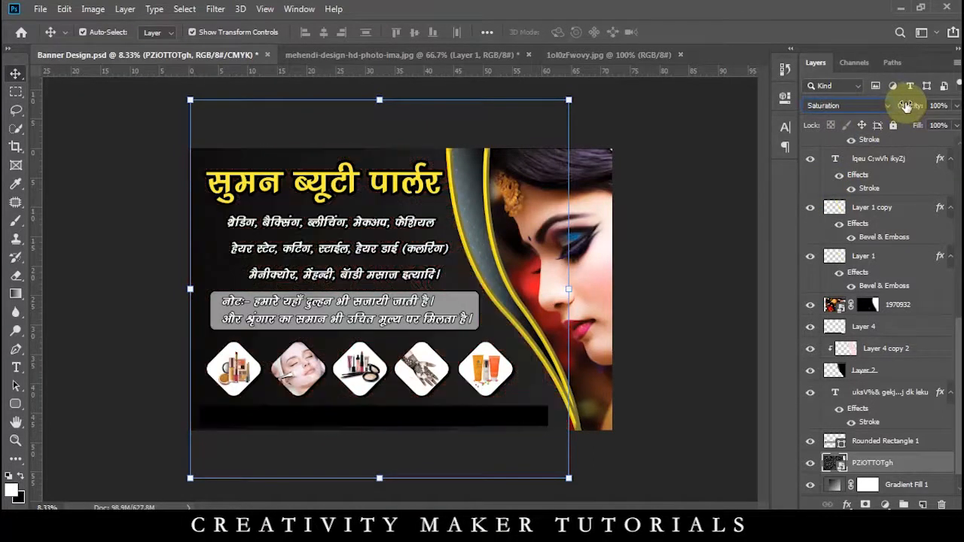
{"action": "mouse_move", "coordinate": [906, 106]}
{"action": "left_mouse_down"}
{"action": "mouse_move", "coordinate": [887, 108]}
{"action": "mouse_move", "coordinate": [915, 104]}
{"action": "mouse_move", "coordinate": [900, 109]}
{"action": "left_mouse_up"}
{"action": "left_click", "coordinate": [686, 169]}
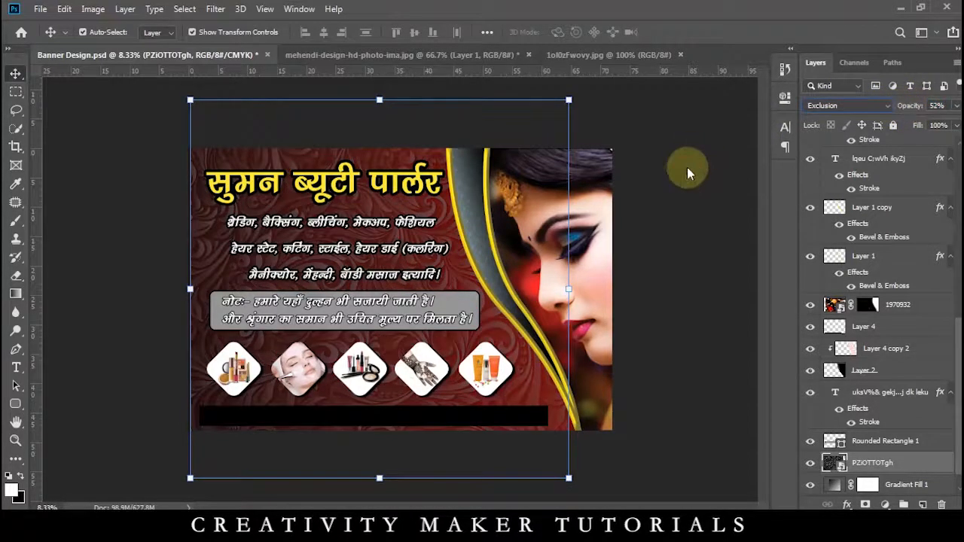
Apply a 15 px Field Blur to the PZiOTTOTgh floral layer
{"action": "key", "text": "ctrl+plus"}
{"action": "key", "text": "ctrl+plus"}
{"action": "key", "text": "ctrl+plus"}
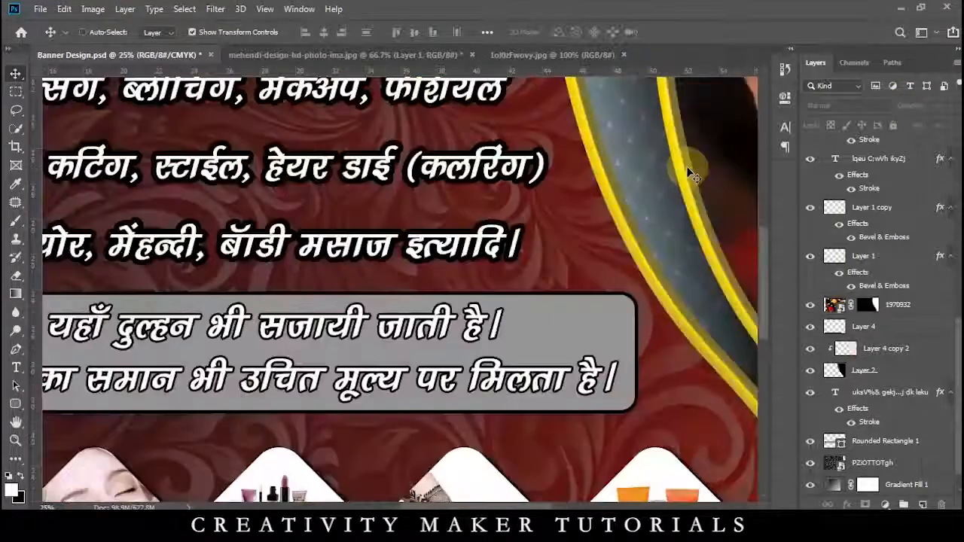
{"action": "key", "text": "ctrl+minus"}
{"action": "left_click", "coordinate": [520, 262]}
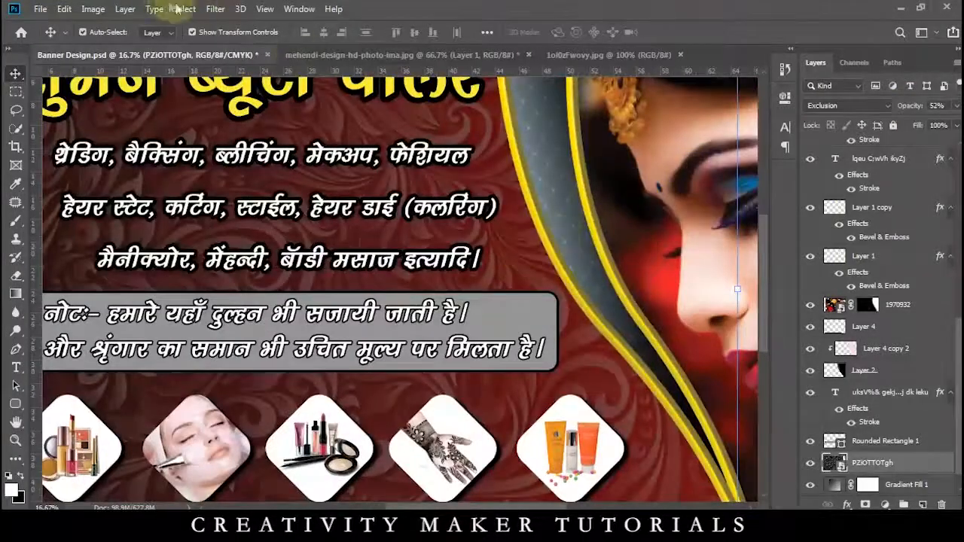
{"action": "left_click", "coordinate": [215, 8]}
{"action": "mouse_move", "coordinate": [354, 183]}
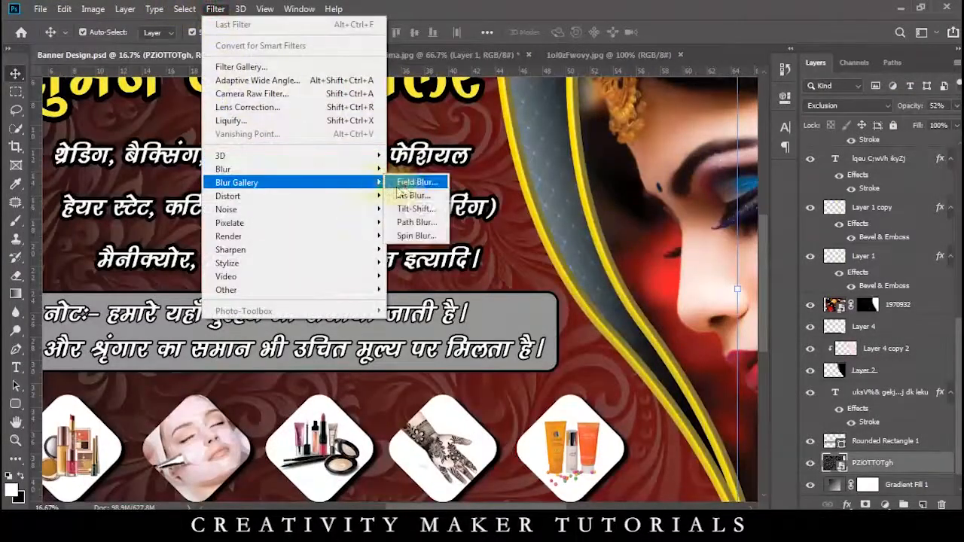
{"action": "left_click", "coordinate": [409, 183]}
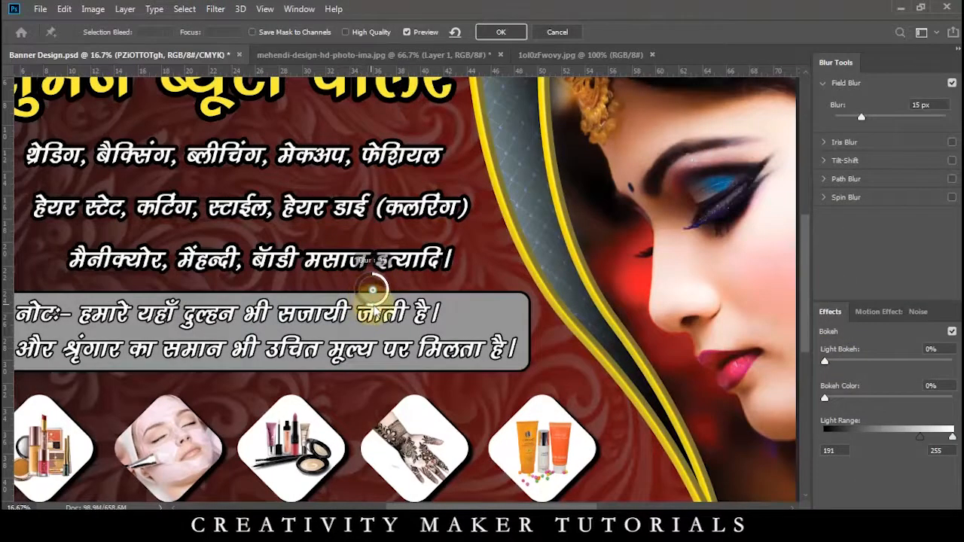
{"action": "left_click", "coordinate": [497, 35]}
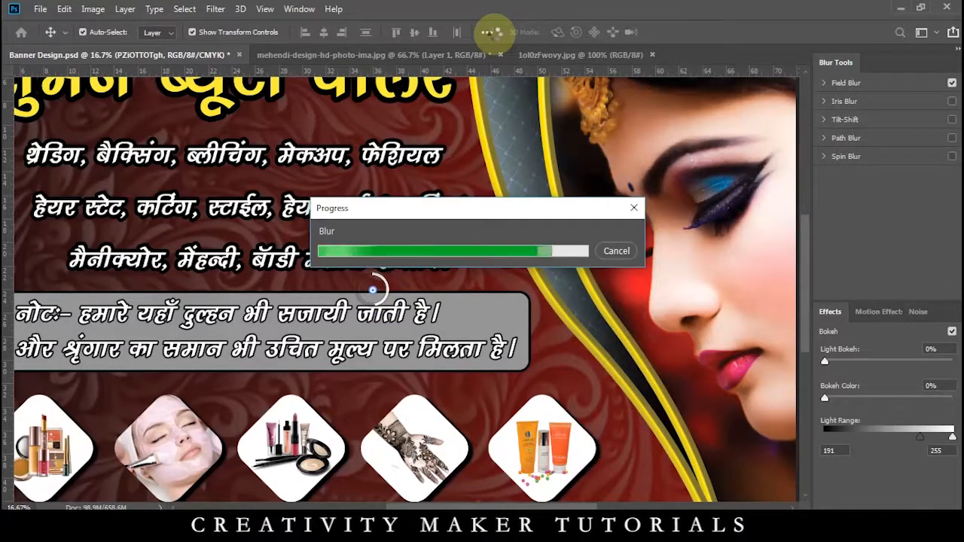
{"action": "key", "text": "ctrl+minus"}
{"action": "key", "text": "ctrl+minus"}
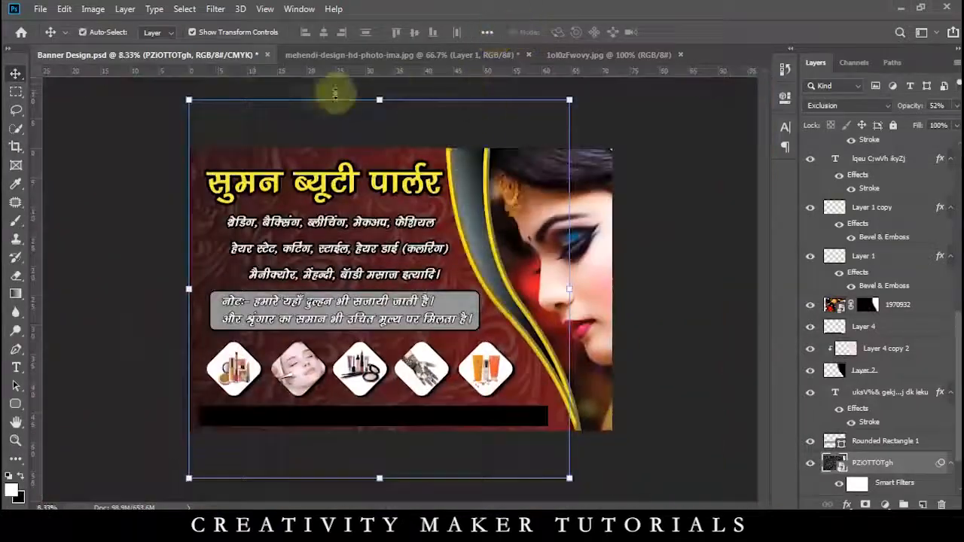
Place the petals image 1 (4) copy in the banner, enlarged to cover it, with the Screen blend mode
{"action": "left_click", "coordinate": [115, 185]}
{"action": "left_click", "coordinate": [308, 525]}
{"action": "left_click_drag", "start_coordinate": [149, 188], "coordinate": [431, 304]}
{"action": "left_click_drag", "start_coordinate": [437, 309], "coordinate": [638, 430]}
{"action": "key", "text": "Return"}
{"action": "left_click", "coordinate": [848, 105]}
{"action": "left_click", "coordinate": [828, 224]}
Apply a Field Blur to the petals layer 1 (4) copy
{"action": "left_click", "coordinate": [216, 9]}
{"action": "mouse_move", "coordinate": [318, 168]}
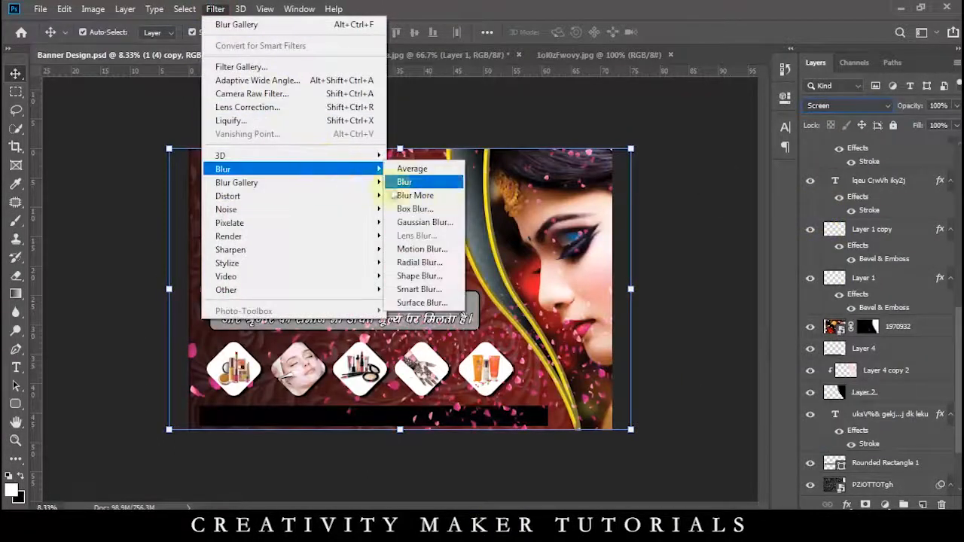
{"action": "mouse_move", "coordinate": [362, 182]}
{"action": "left_click", "coordinate": [409, 181]}
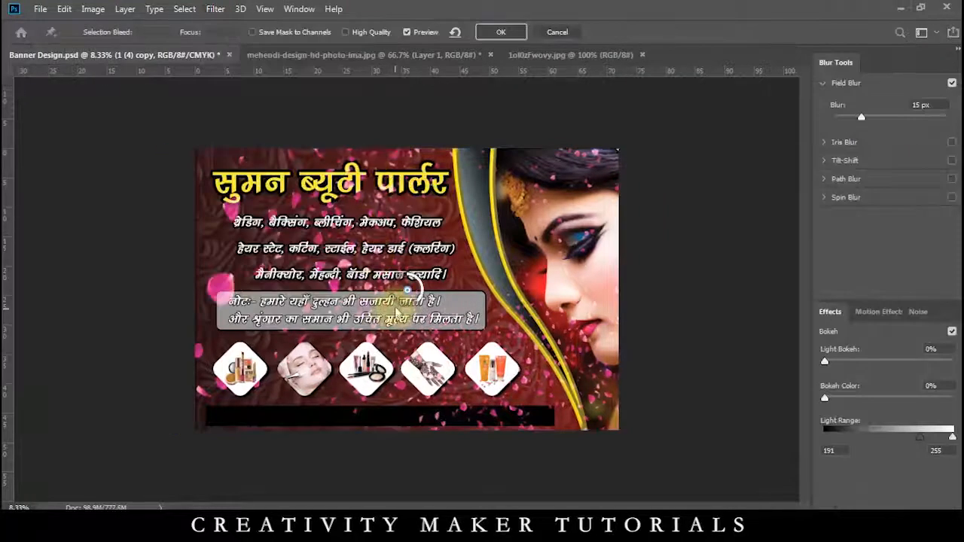
{"action": "left_click_drag", "start_coordinate": [397, 308], "coordinate": [386, 296]}
{"action": "left_click", "coordinate": [501, 31]}
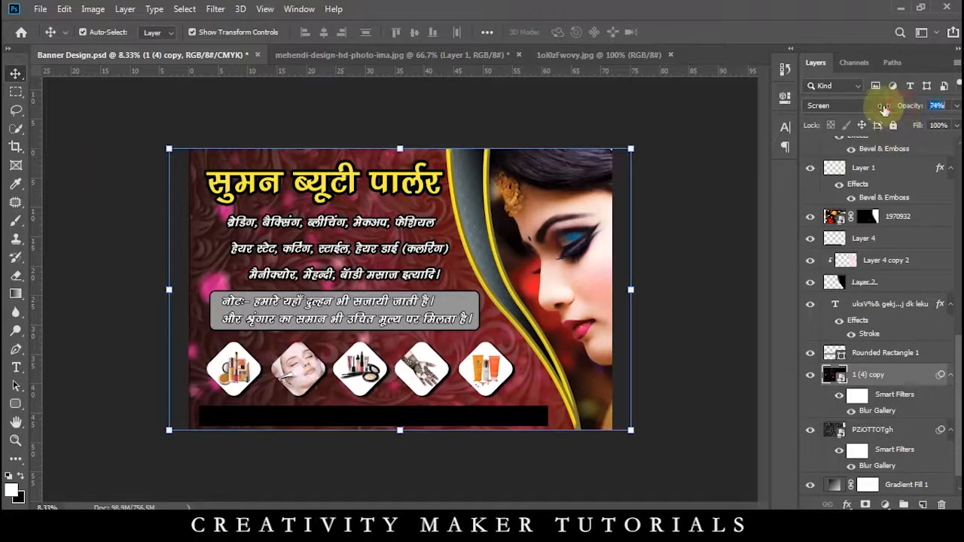
Place the 805 blue-and-white-bubbles wallpaper above the petals, enlarged to cover the banner, with the Screen blend mode
{"action": "left_click_drag", "start_coordinate": [265, 263], "coordinate": [211, 282]}
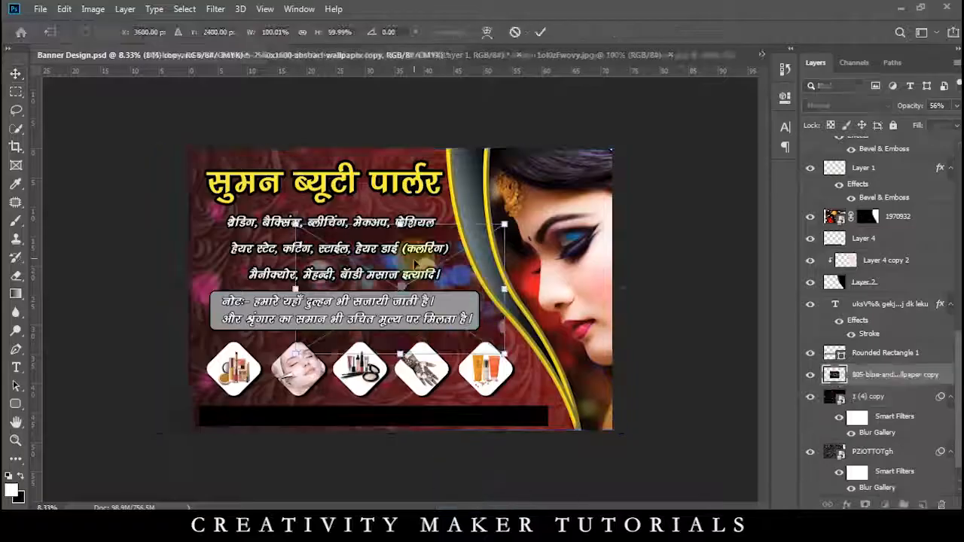
{"action": "left_click_drag", "start_coordinate": [595, 411], "coordinate": [631, 432]}
{"action": "left_click", "coordinate": [847, 106]}
{"action": "left_click", "coordinate": [823, 232]}
{"action": "left_click", "coordinate": [215, 8]}
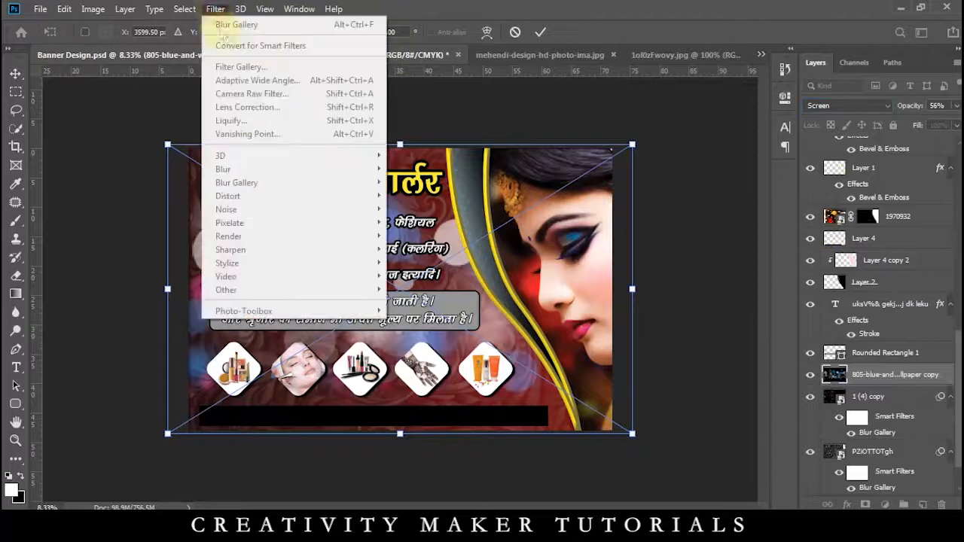
{"action": "key", "text": "Return"}
Apply a 15 px Field Blur to the bubbles wallpaper layer
{"action": "left_click", "coordinate": [216, 8]}
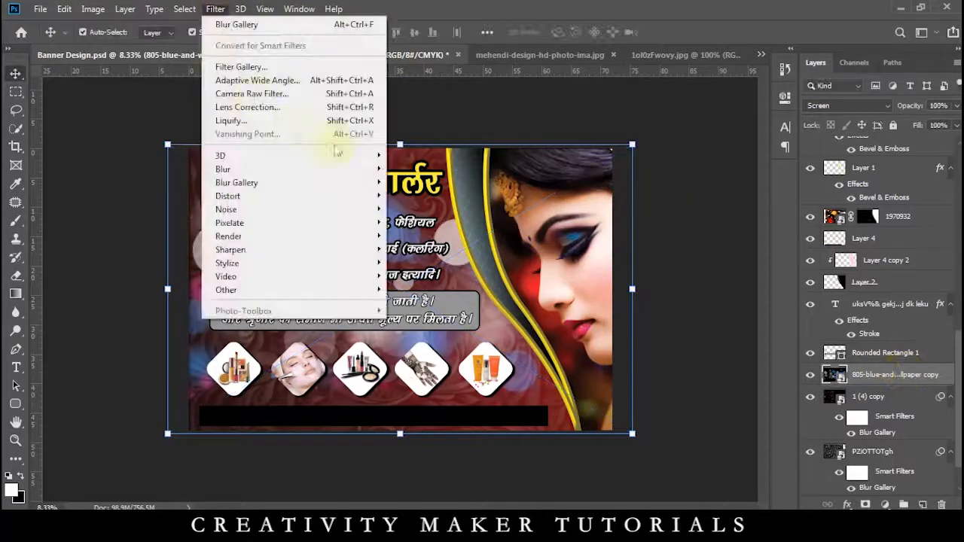
{"action": "left_click", "coordinate": [410, 183]}
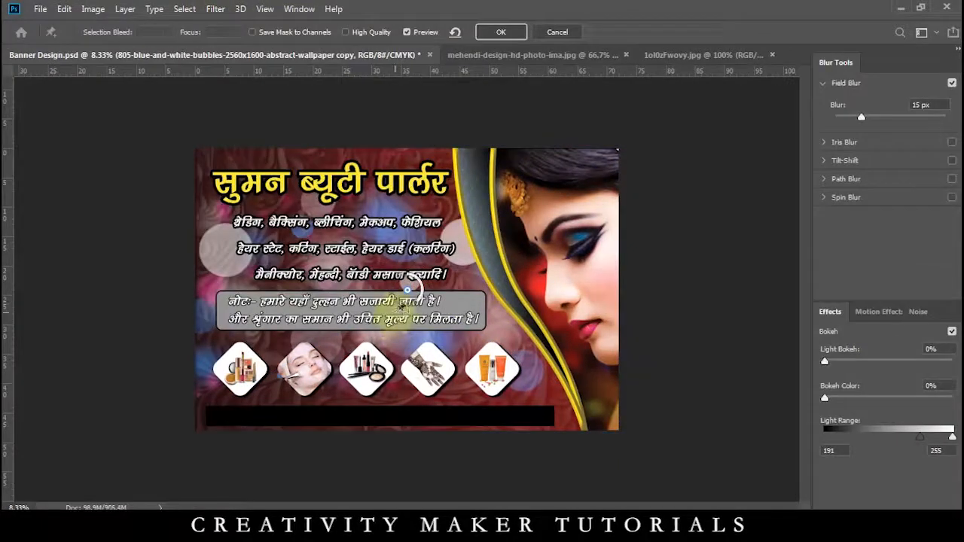
{"action": "left_click", "coordinate": [497, 33]}
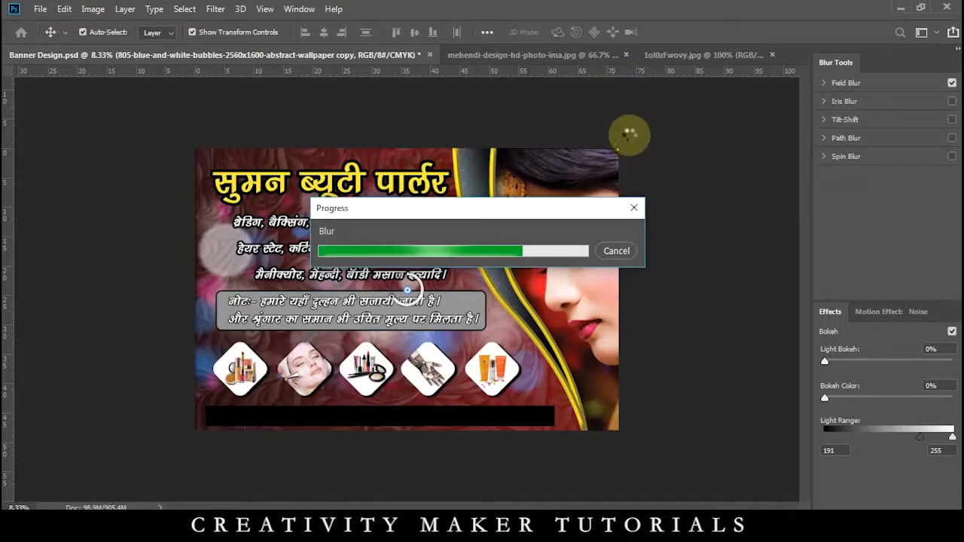
Apply a Gaussian Blur with a 150.3 px radius to the bubbles wallpaper layer
{"action": "left_click", "coordinate": [215, 9]}
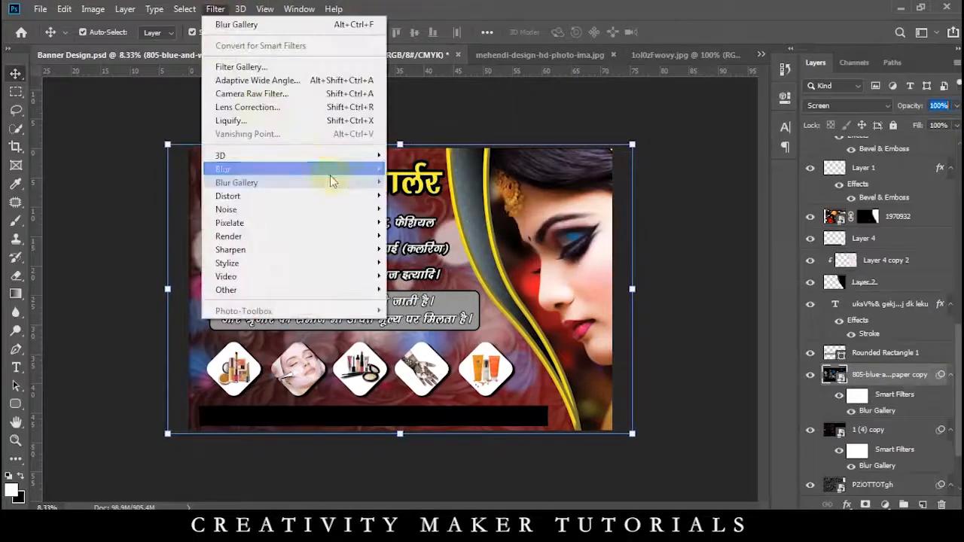
{"action": "mouse_move", "coordinate": [332, 169]}
{"action": "left_click", "coordinate": [420, 219]}
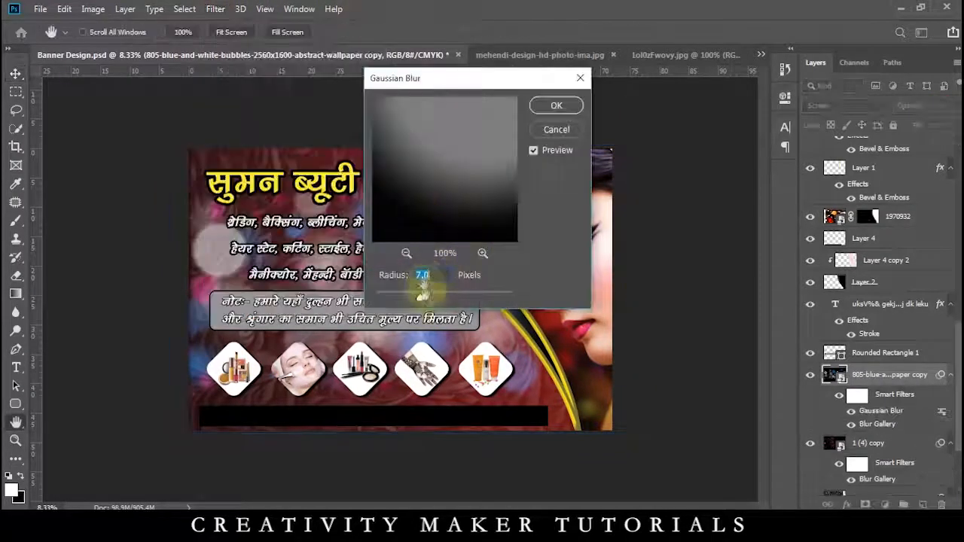
{"action": "left_click_drag", "start_coordinate": [449, 300], "coordinate": [476, 300]}
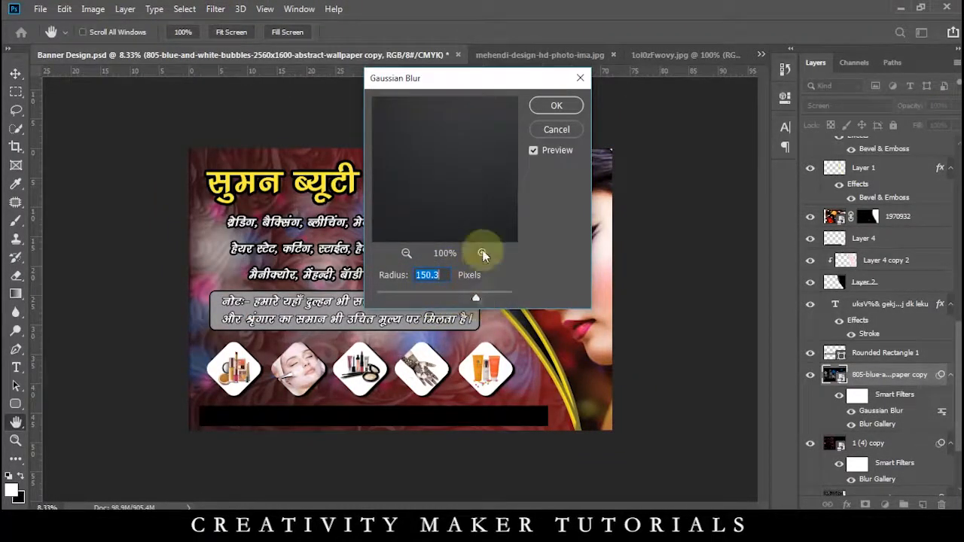
{"action": "left_click", "coordinate": [556, 105]}
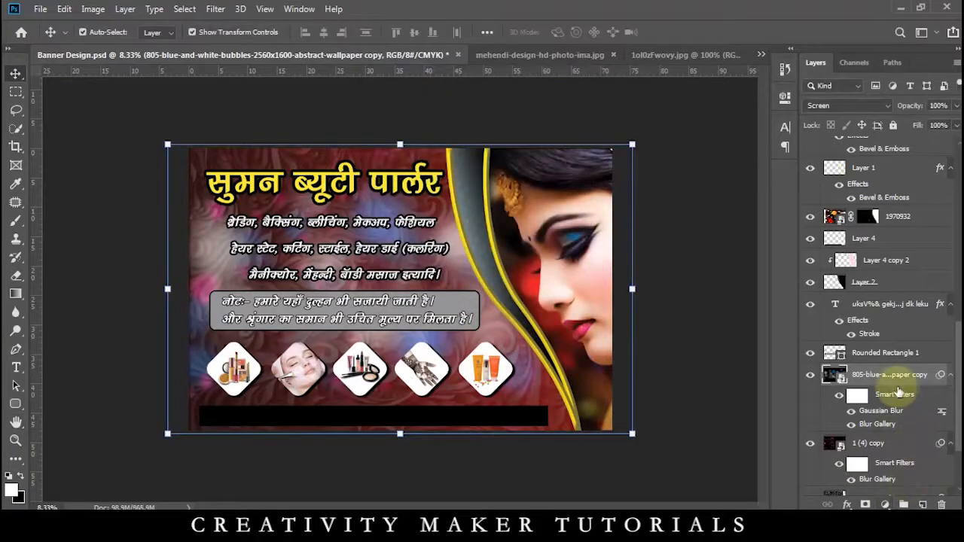
Lower the bubbles wallpaper's opacity to 62% and move the layer directly above Gradient Fill 1
{"action": "left_click_drag", "start_coordinate": [908, 106], "coordinate": [888, 111]}
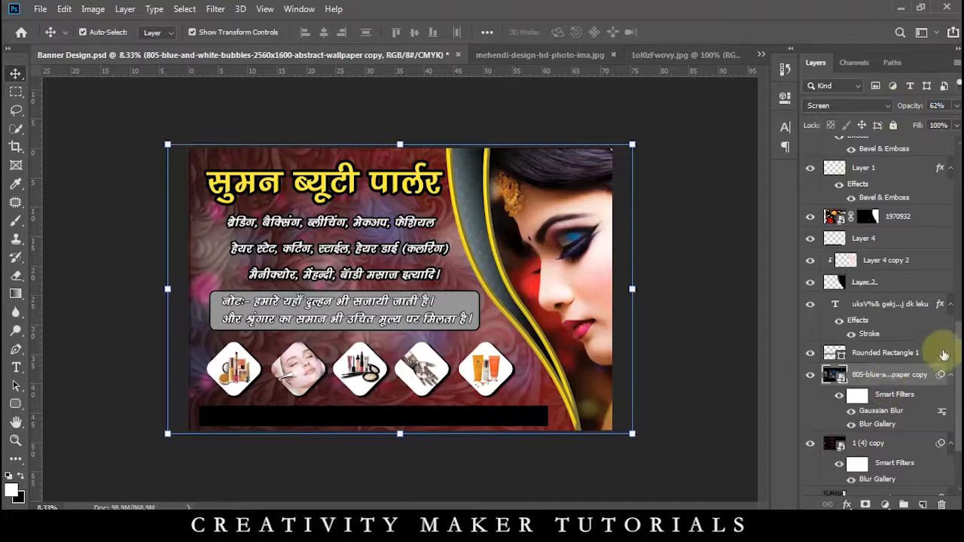
{"action": "left_click_drag", "start_coordinate": [959, 366], "coordinate": [960, 398]}
{"action": "left_click_drag", "start_coordinate": [903, 282], "coordinate": [887, 402]}
{"action": "left_click_drag", "start_coordinate": [891, 352], "coordinate": [893, 428]}
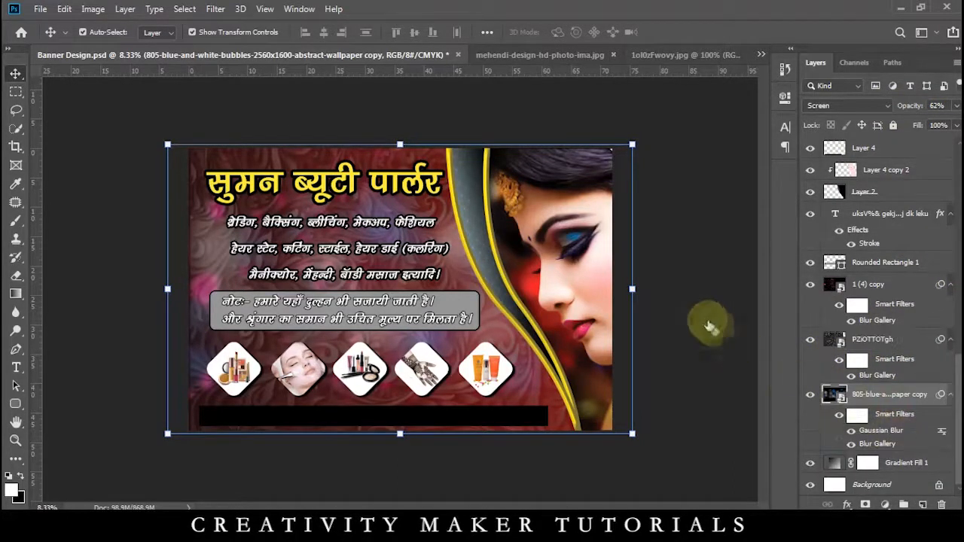
Toggle the petals layer 1 (4) copy to check its effect and lower its opacity to 28%
{"action": "left_click", "coordinate": [210, 239]}
{"action": "left_click", "coordinate": [811, 284]}
{"action": "left_click", "coordinate": [810, 284]}
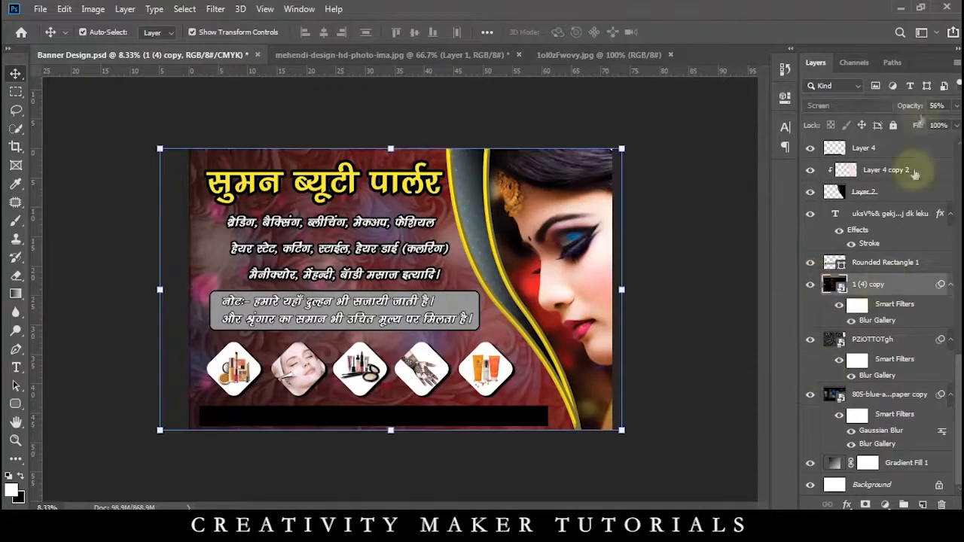
{"action": "left_click_drag", "start_coordinate": [915, 106], "coordinate": [902, 109]}
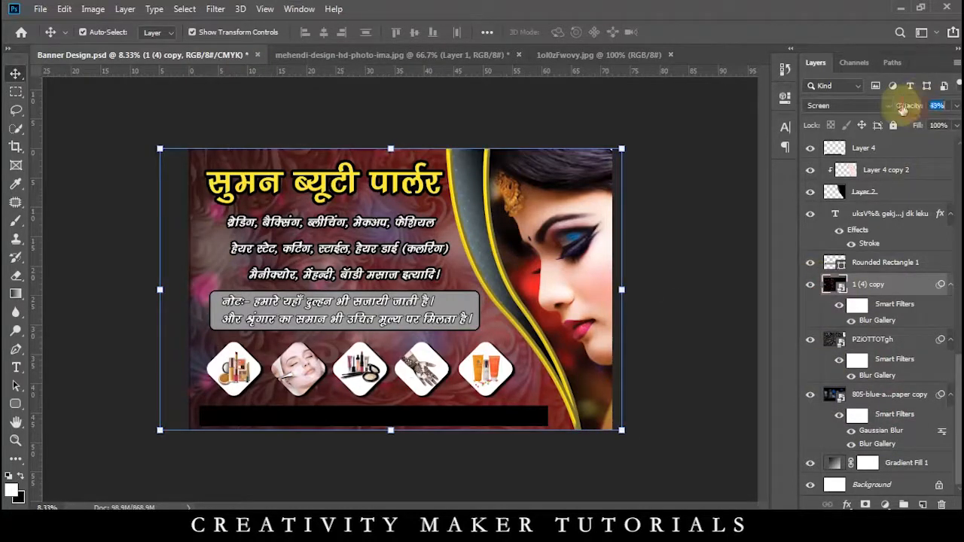
{"action": "left_click", "coordinate": [704, 196]}
Add the parlour's address as white 180 pt Arial Black text on the black strip
{"action": "left_click", "coordinate": [16, 367]}
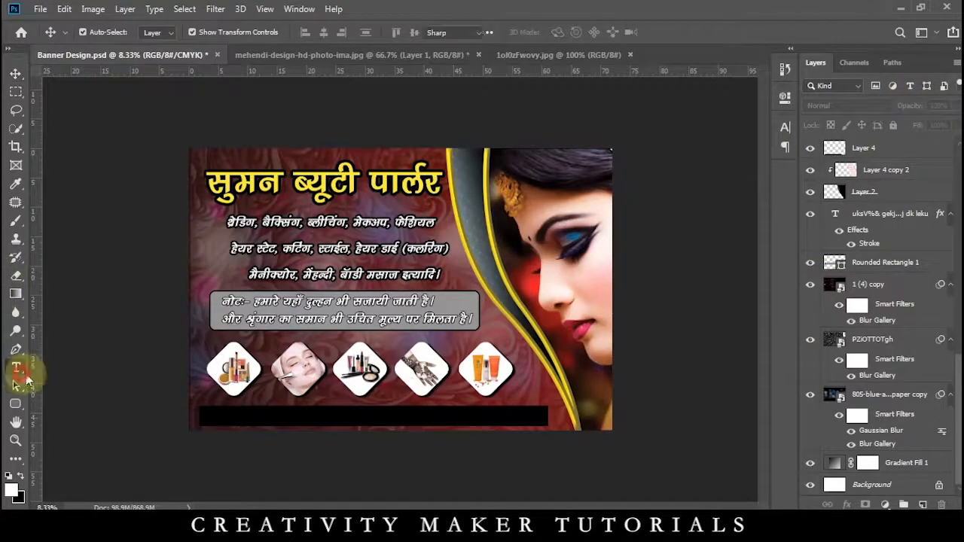
{"action": "left_click", "coordinate": [256, 414]}
{"action": "left_click", "coordinate": [205, 32]}
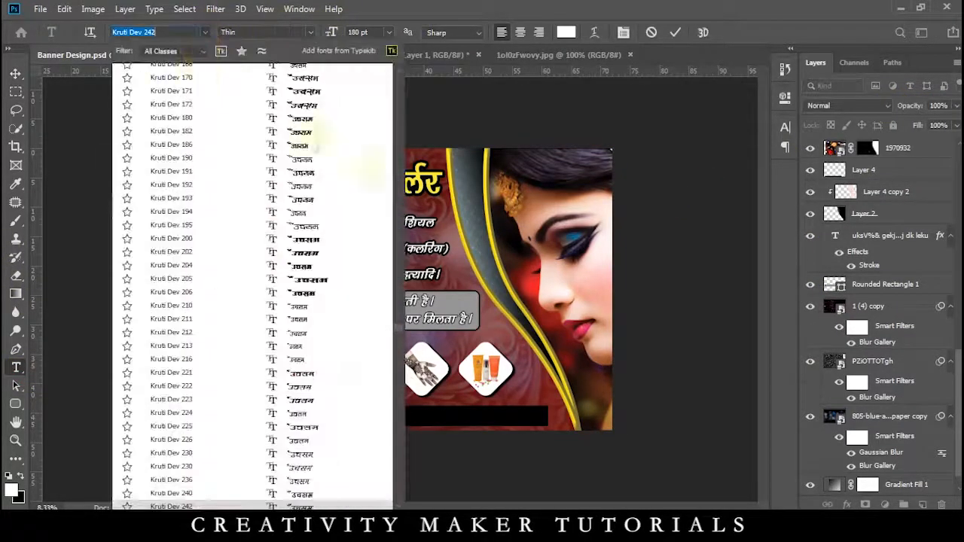
{"action": "left_click_drag", "start_coordinate": [399, 325], "coordinate": [405, 60]}
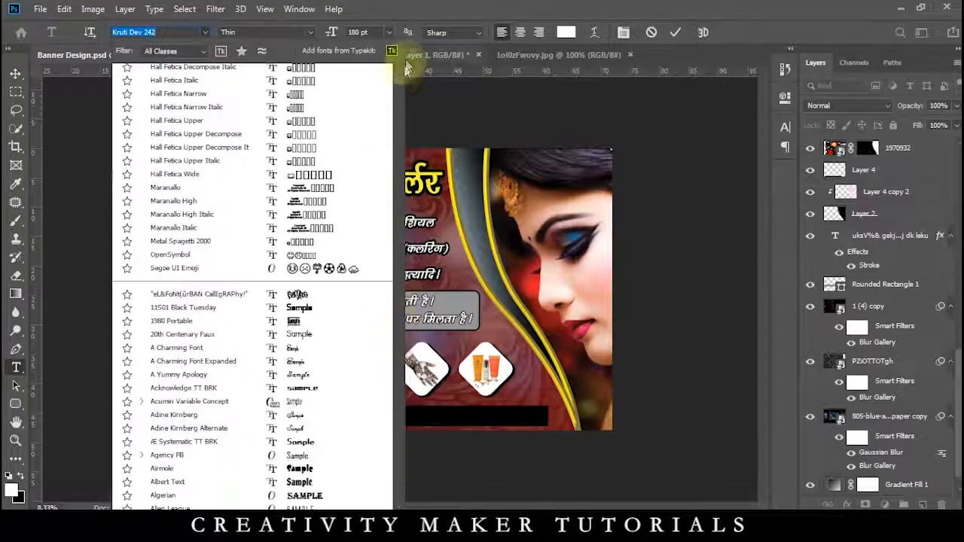
{"action": "left_click", "coordinate": [402, 82]}
{"action": "left_click", "coordinate": [305, 114]}
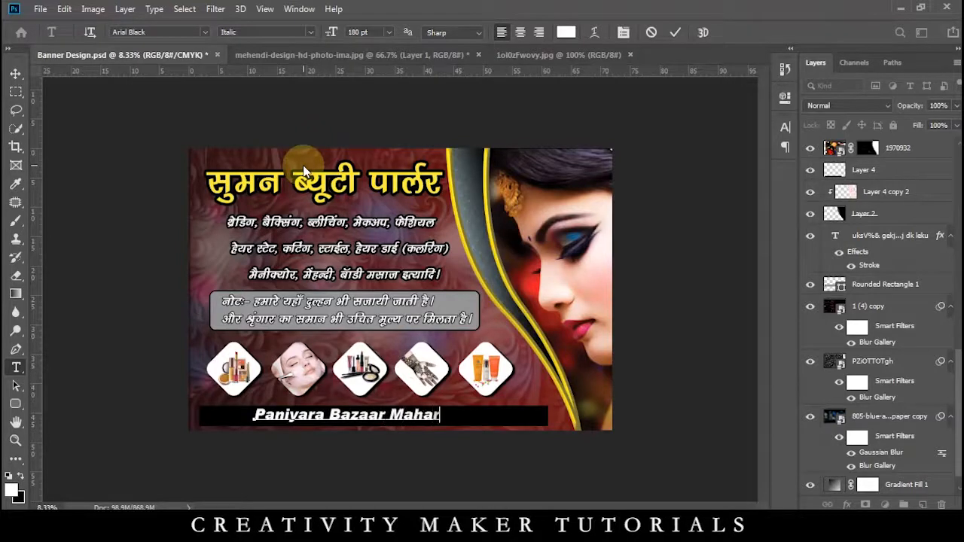
Format the whole address text in all caps and faux bold with the Regular font style
{"action": "key", "text": "ctrl+a"}
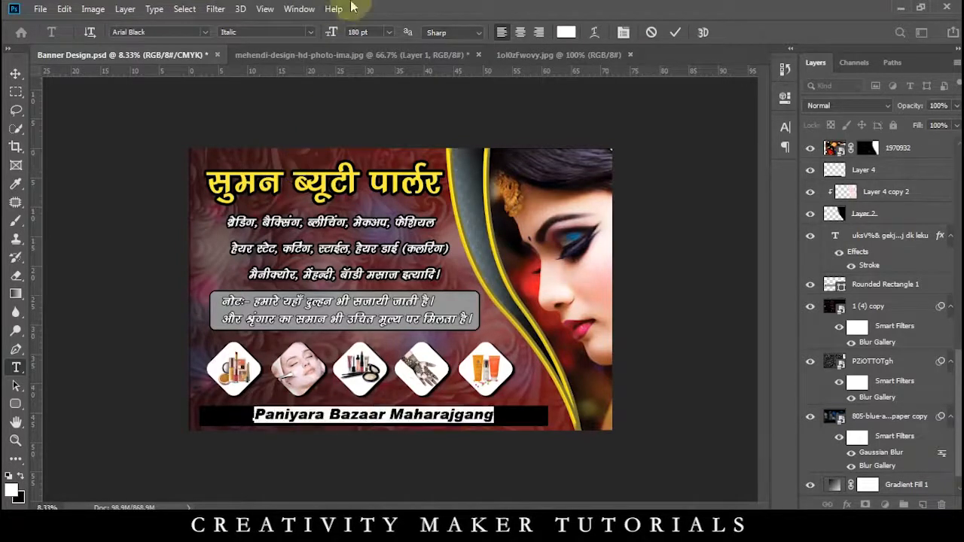
{"action": "left_click", "coordinate": [623, 32]}
{"action": "left_click", "coordinate": [667, 223]}
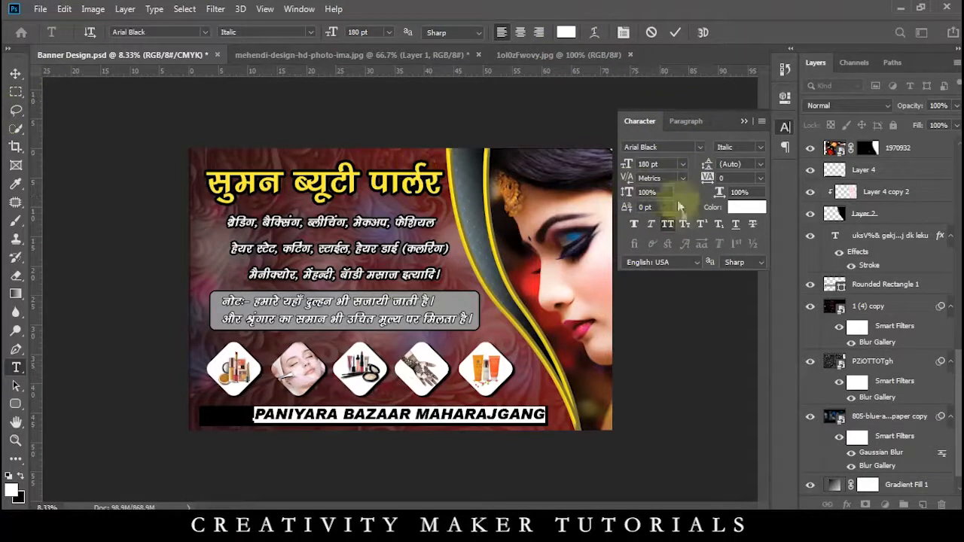
{"action": "left_click", "coordinate": [630, 222]}
{"action": "left_click", "coordinate": [309, 32]}
{"action": "left_click", "coordinate": [328, 46]}
{"action": "left_click", "coordinate": [15, 73]}
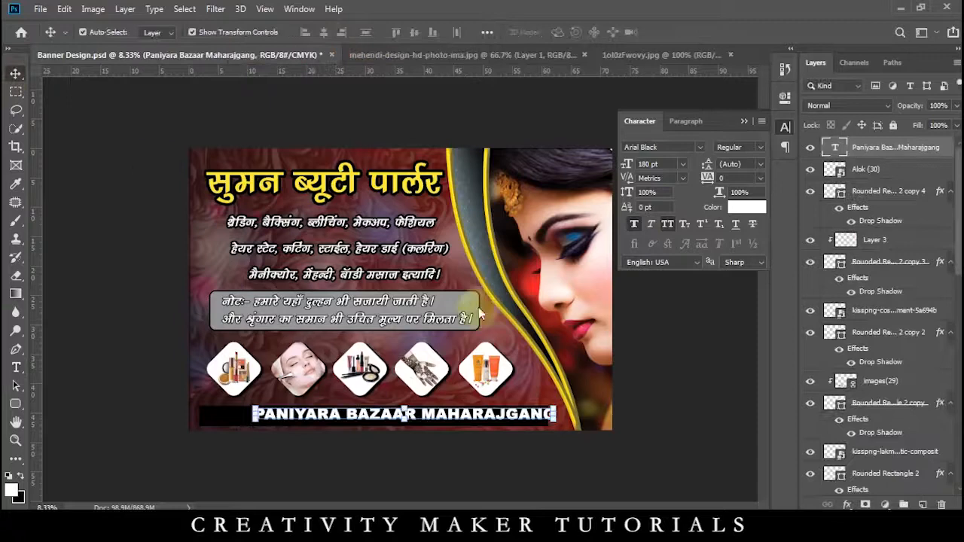
Move the address text to fit within the black strip and set its tracking to 60
{"action": "scroll", "coordinate": [463, 290], "scroll_direction": "up", "scroll_amount": 5}
{"action": "left_click_drag", "start_coordinate": [428, 330], "coordinate": [518, 228]}
{"action": "left_click_drag", "start_coordinate": [460, 370], "coordinate": [341, 369]}
{"action": "key", "text": "ctrl+minus"}
{"action": "scroll", "coordinate": [346, 373], "scroll_direction": "down", "scroll_amount": 2}
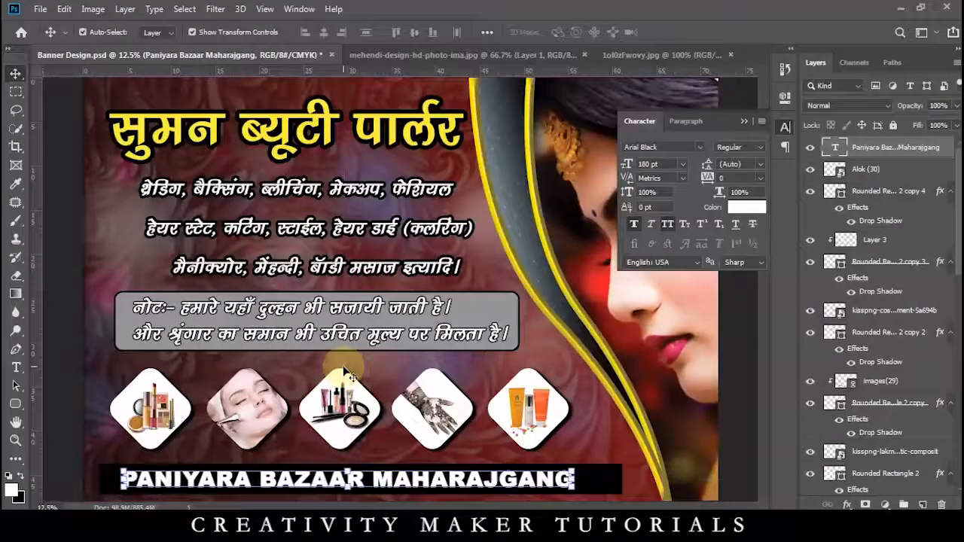
{"action": "left_click_drag", "start_coordinate": [711, 176], "coordinate": [712, 185]}
{"action": "left_click", "coordinate": [53, 155]}
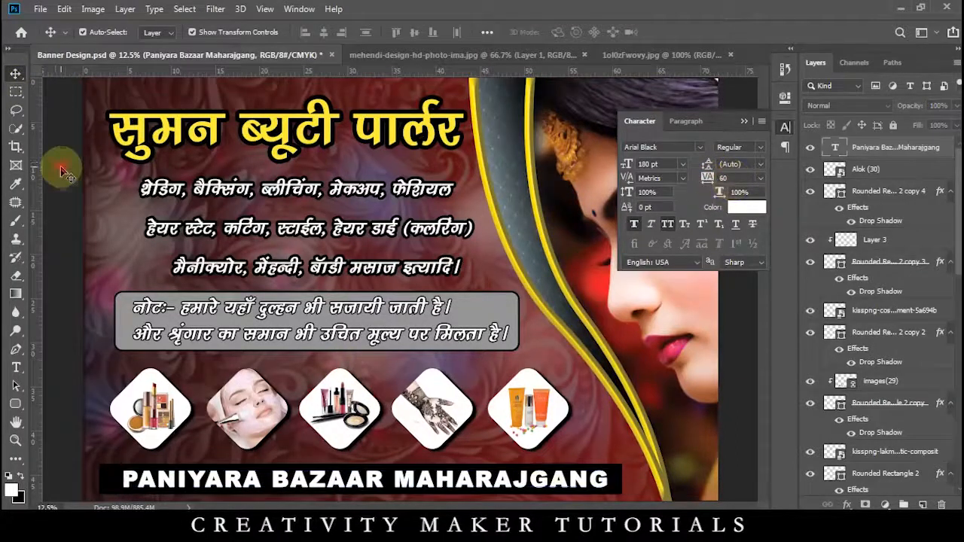
Lower the opacity of the black strip behind the address so the background shows through
{"action": "left_click", "coordinate": [610, 486]}
{"action": "left_click_drag", "start_coordinate": [910, 105], "coordinate": [873, 111]}
{"action": "left_click", "coordinate": [617, 345]}
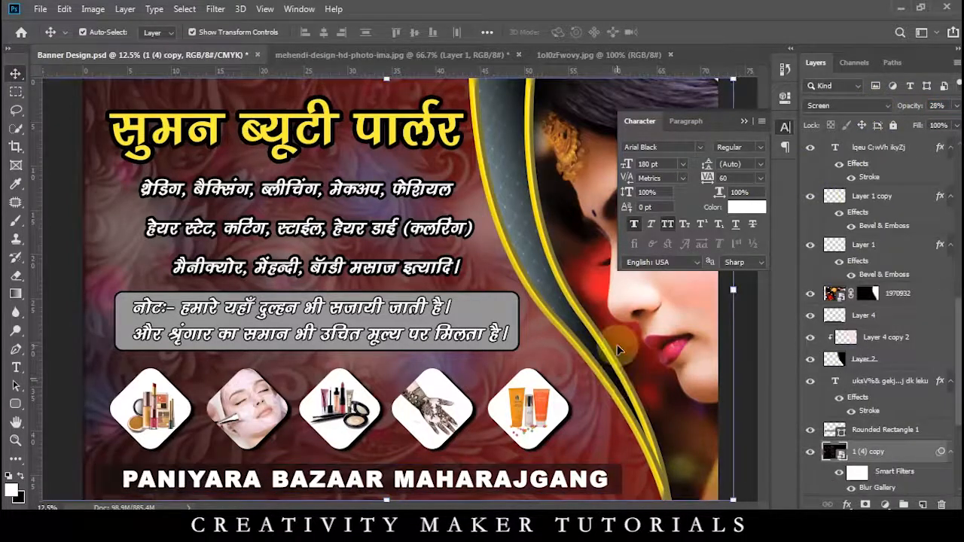
{"action": "key", "text": "ctrl+minus"}
{"action": "left_click", "coordinate": [744, 121]}
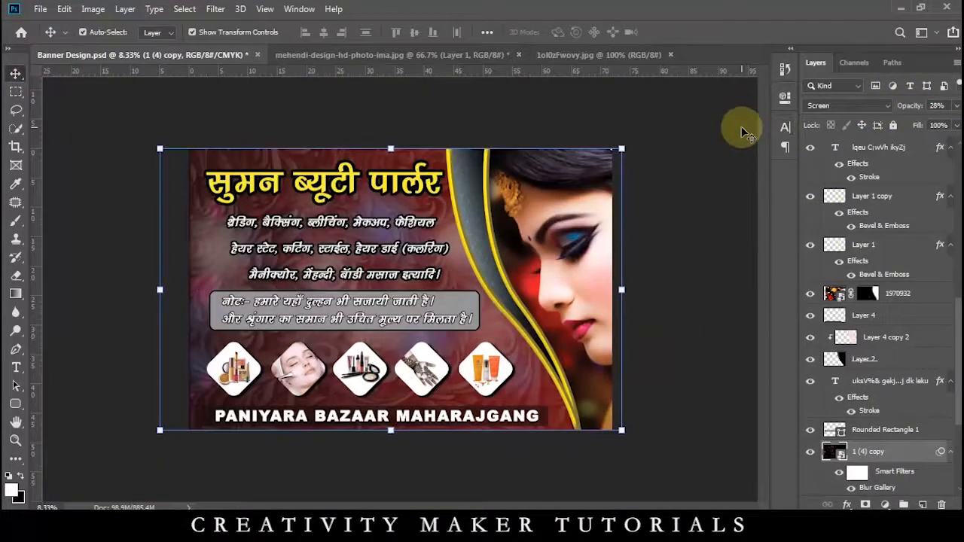
Hide the interface panels and examine the finished banner at 12.5% zoom with nothing selected
{"action": "key", "text": "Tab"}
{"action": "key", "text": "ctrl+plus"}
{"action": "left_click", "coordinate": [896, 192]}
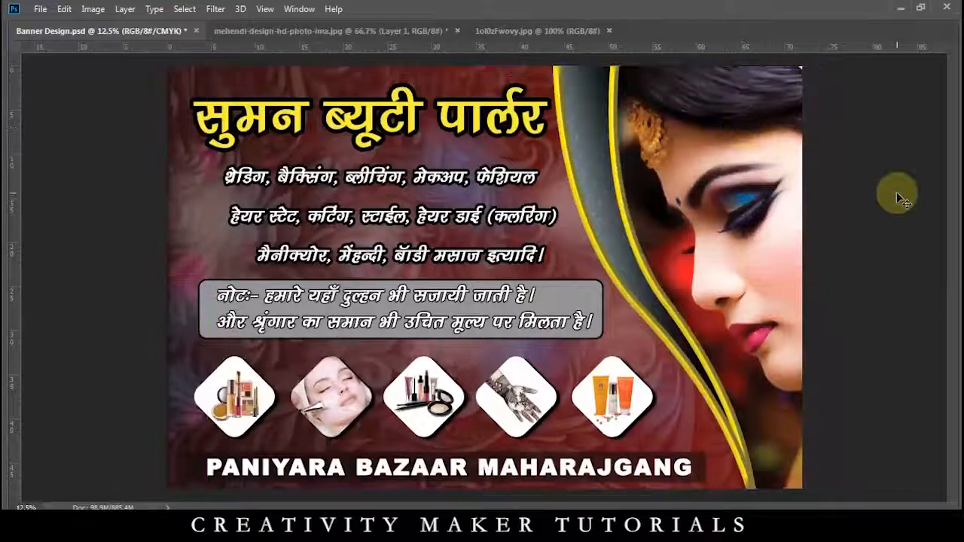